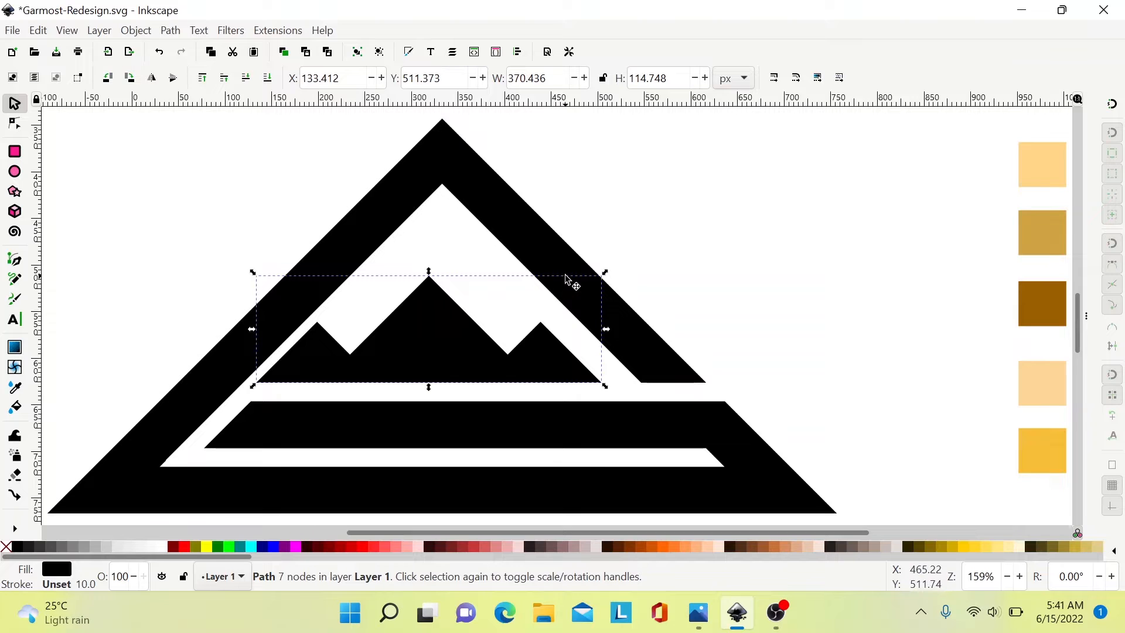
# Center the mountain shape horizontally on the triangle frame, aligning both relative to the selection area.
pyautogui.click(491, 375)
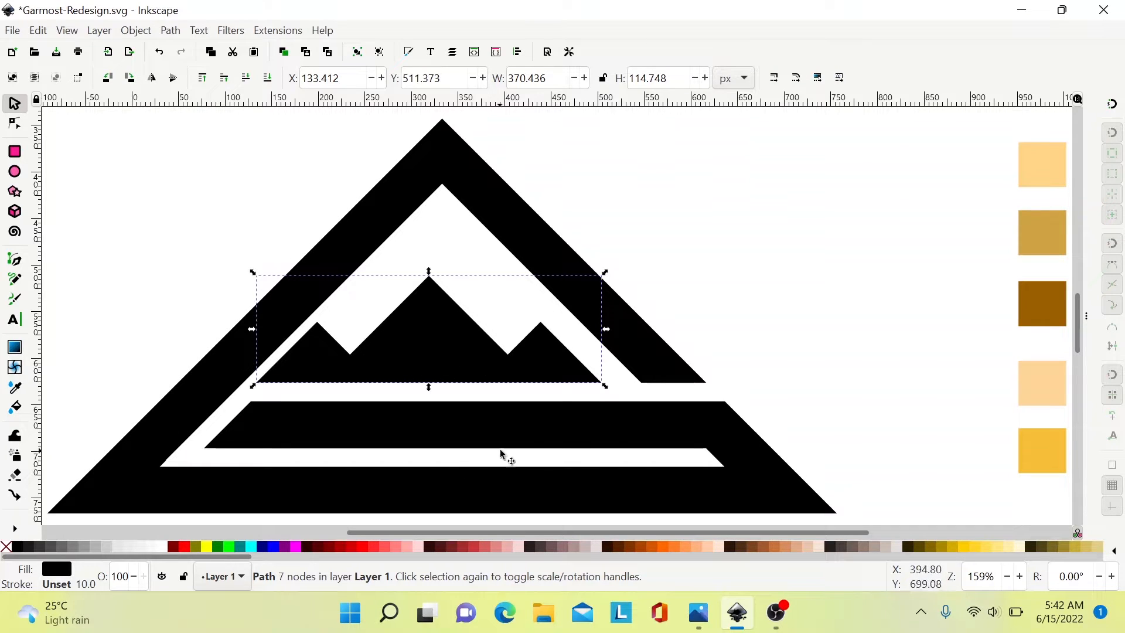
pyautogui.hotkey('ctrl', 'shift', 'a')
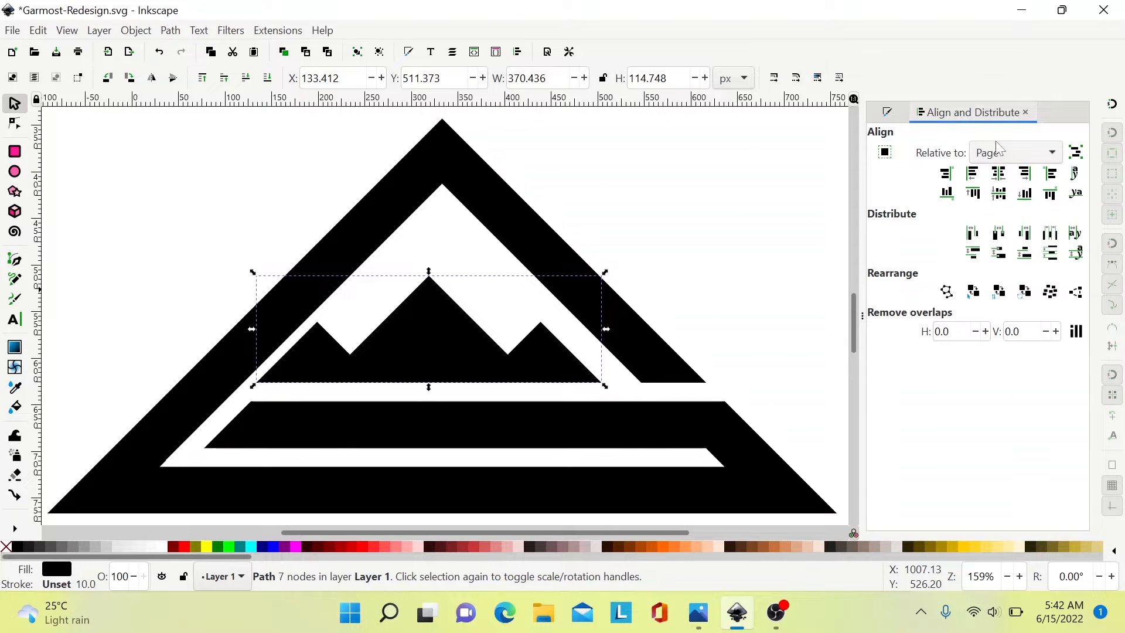
pyautogui.click(1053, 153)
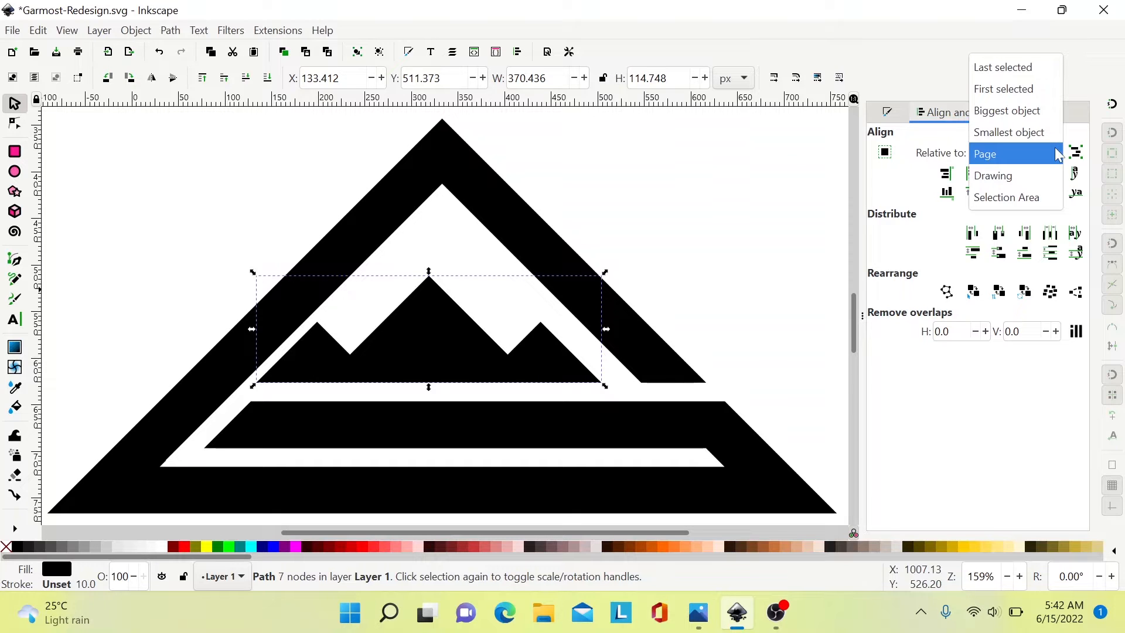
pyautogui.click(1032, 195)
pyautogui.click(767, 246)
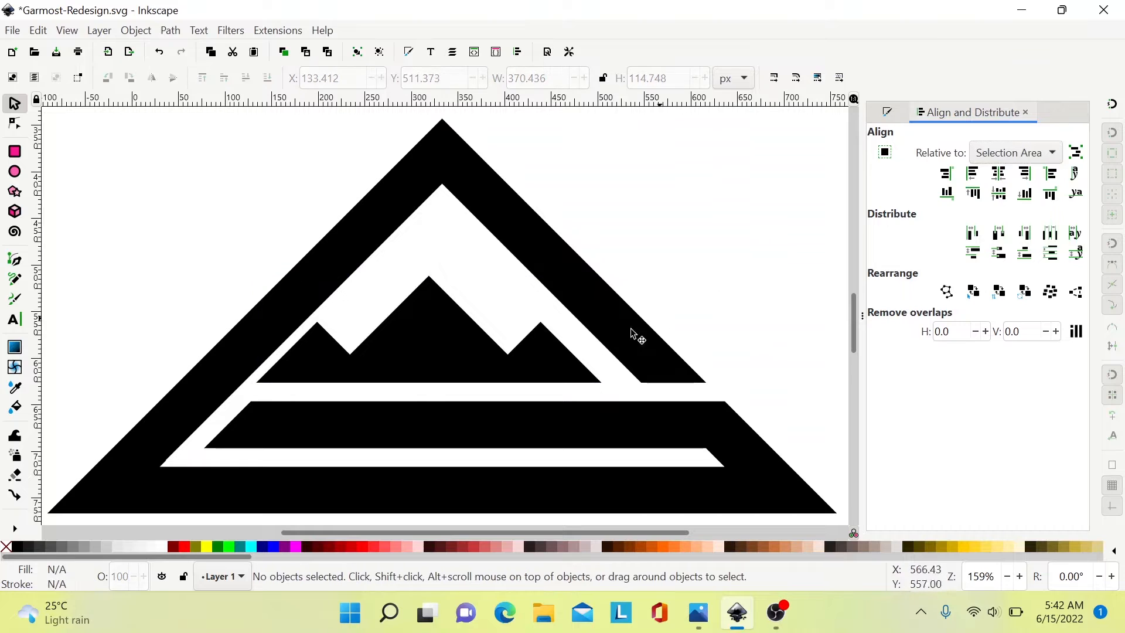
pyautogui.click(534, 362)
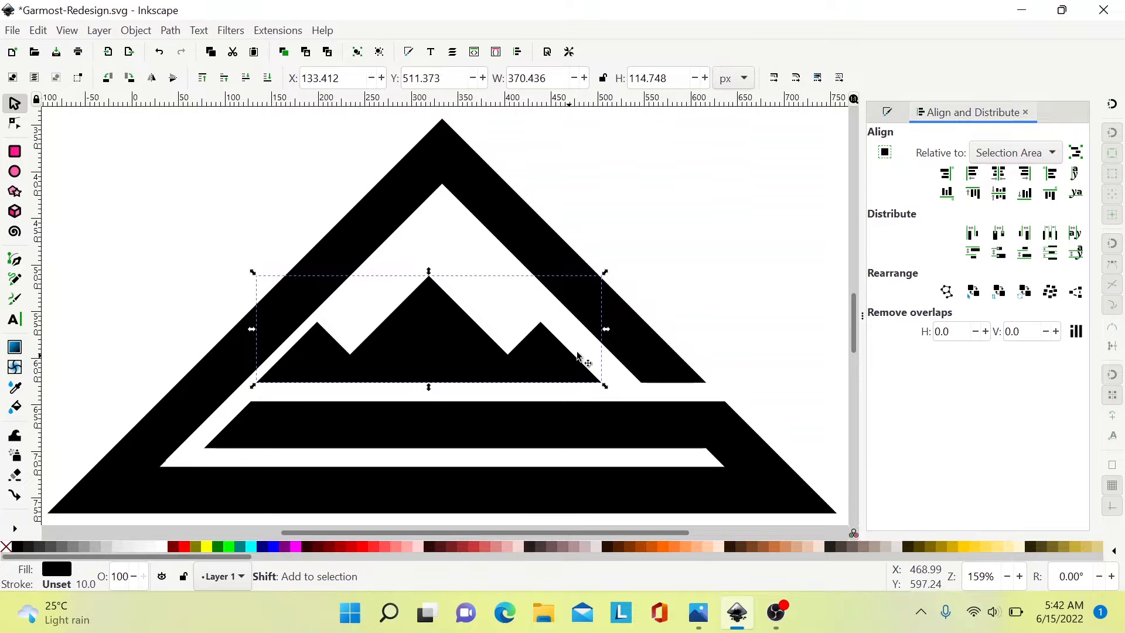
pyautogui.keyDown('shift'); pyautogui.click(647, 346); pyautogui.keyUp('shift')
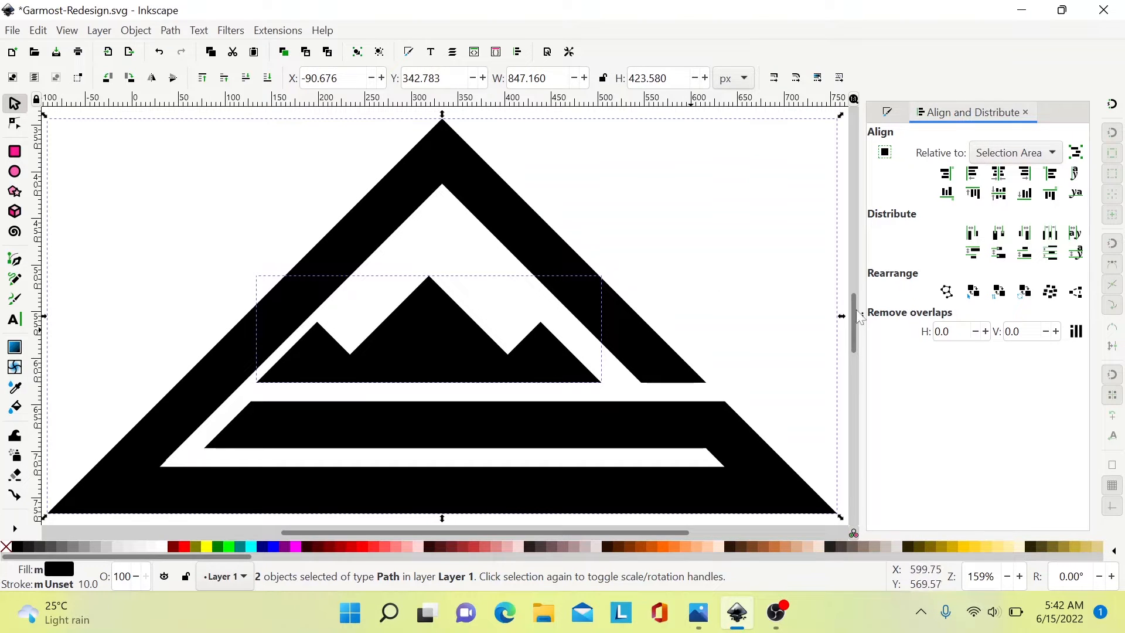
pyautogui.click(1005, 180)
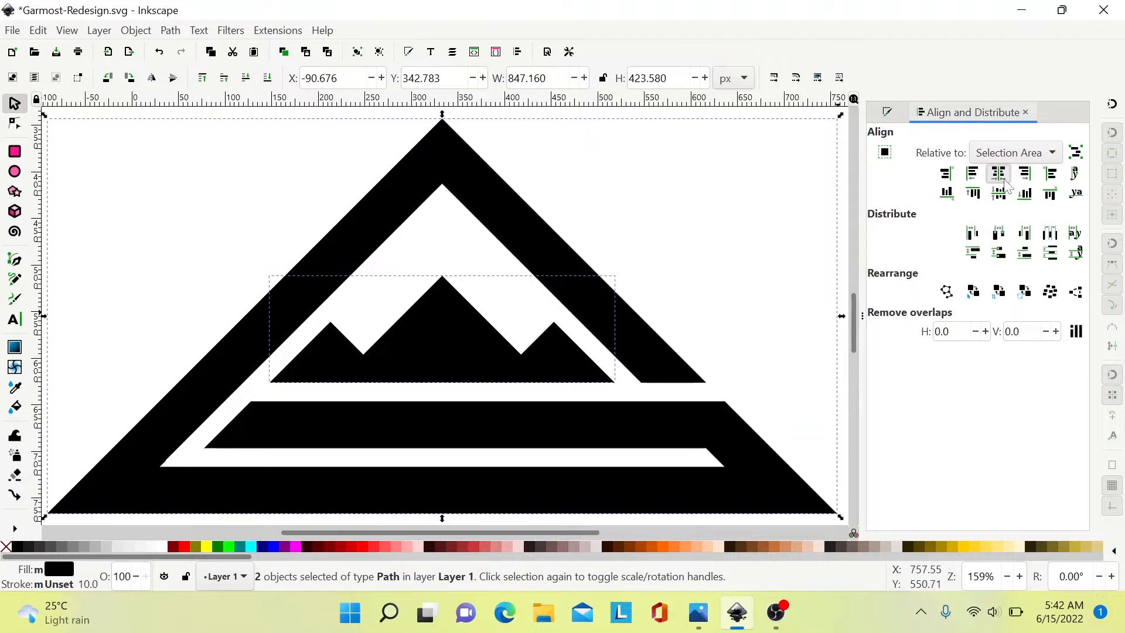
pyautogui.click(586, 421)
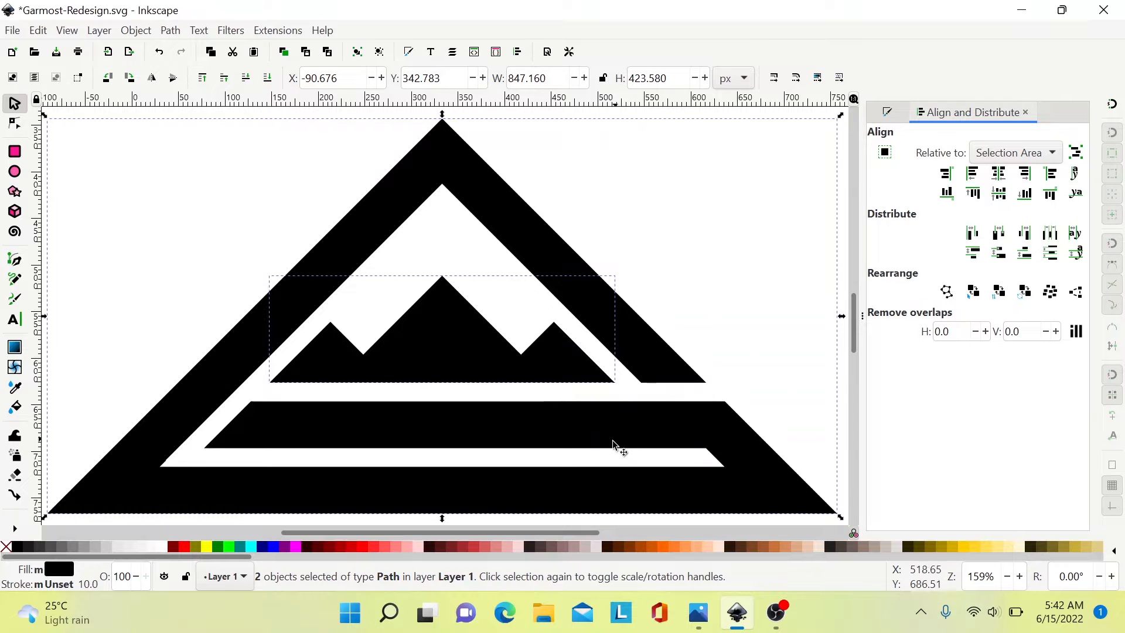
pyautogui.click(678, 346)
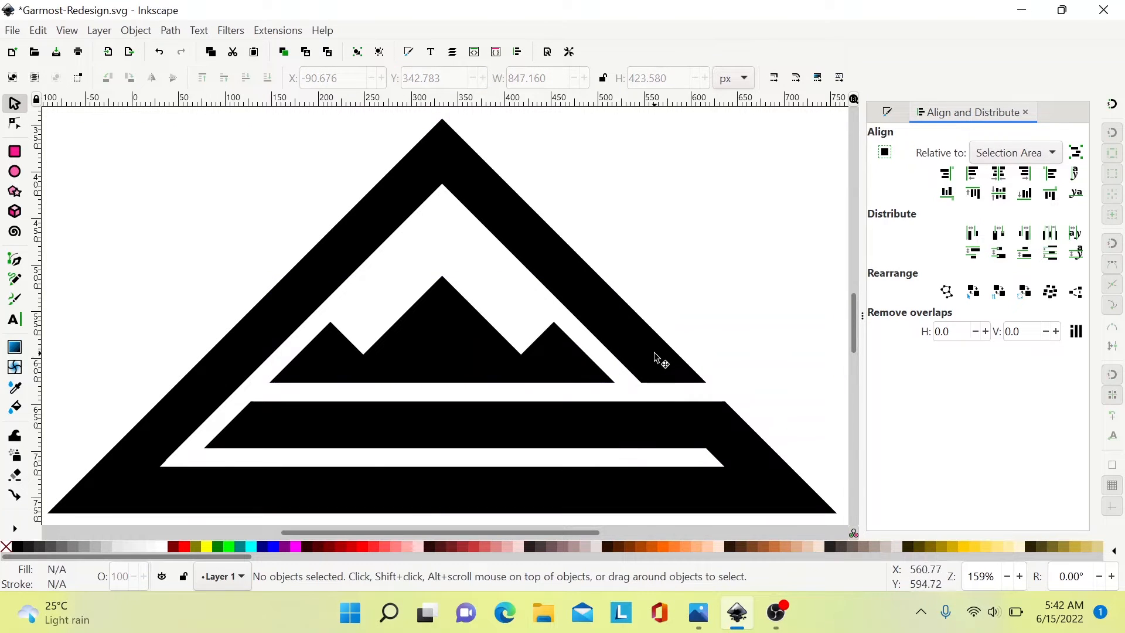
# Group the mountain shape with the triangle frame and fill the group with a linear gradient.
pyautogui.click(645, 406)
pyautogui.keyDown('shift'); pyautogui.click(564, 364); pyautogui.keyUp('shift')
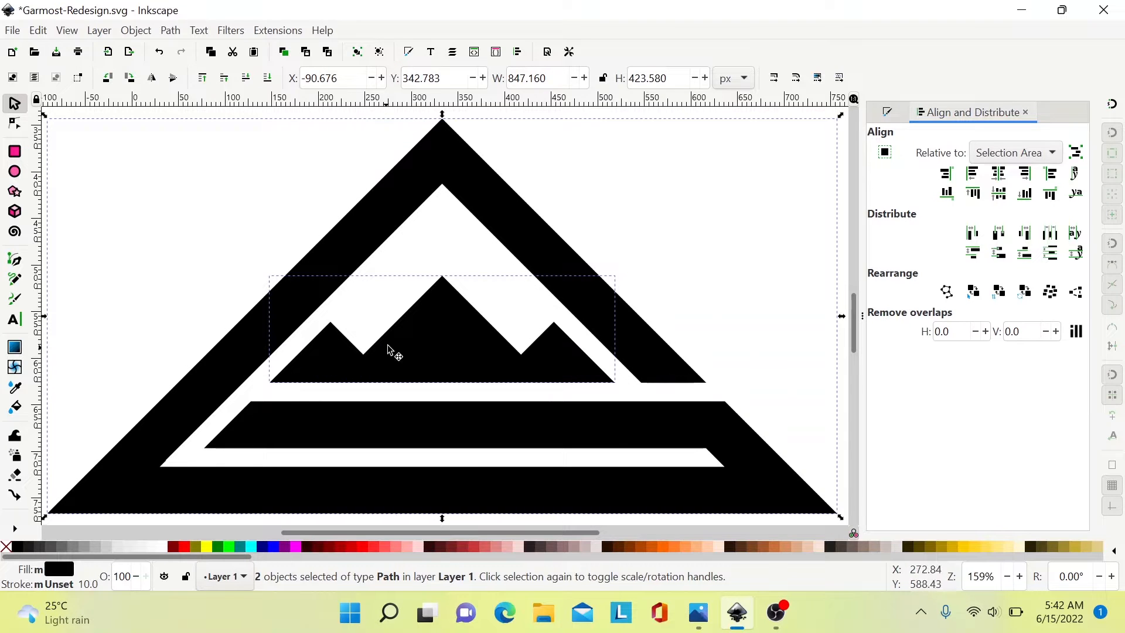
pyautogui.rightClick(427, 356)
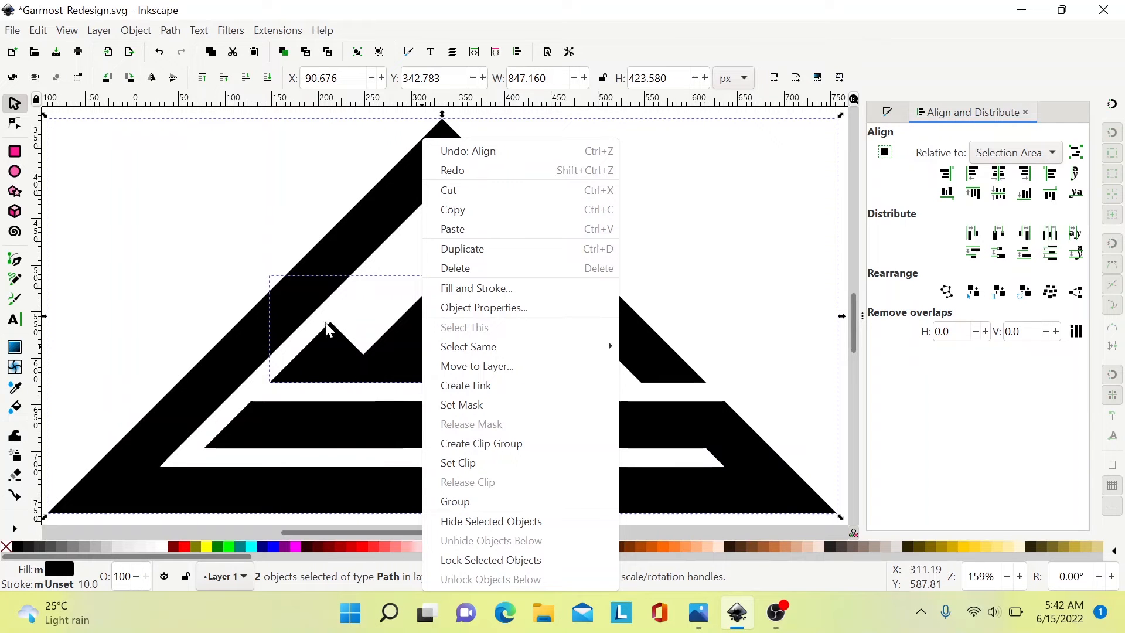
pyautogui.click(329, 115)
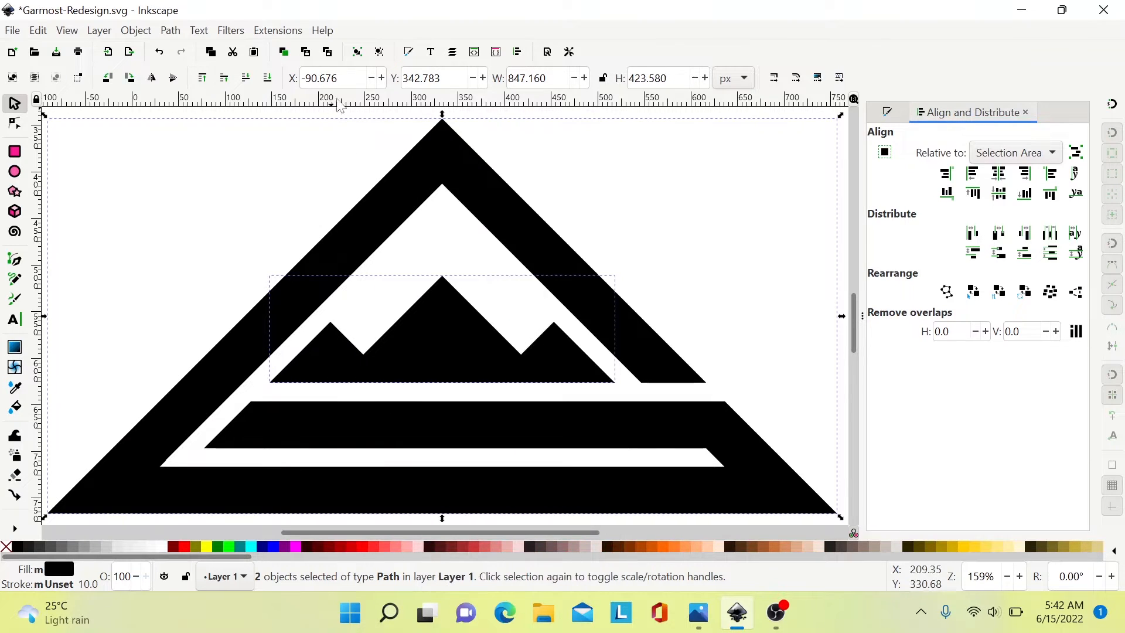
pyautogui.click(358, 52)
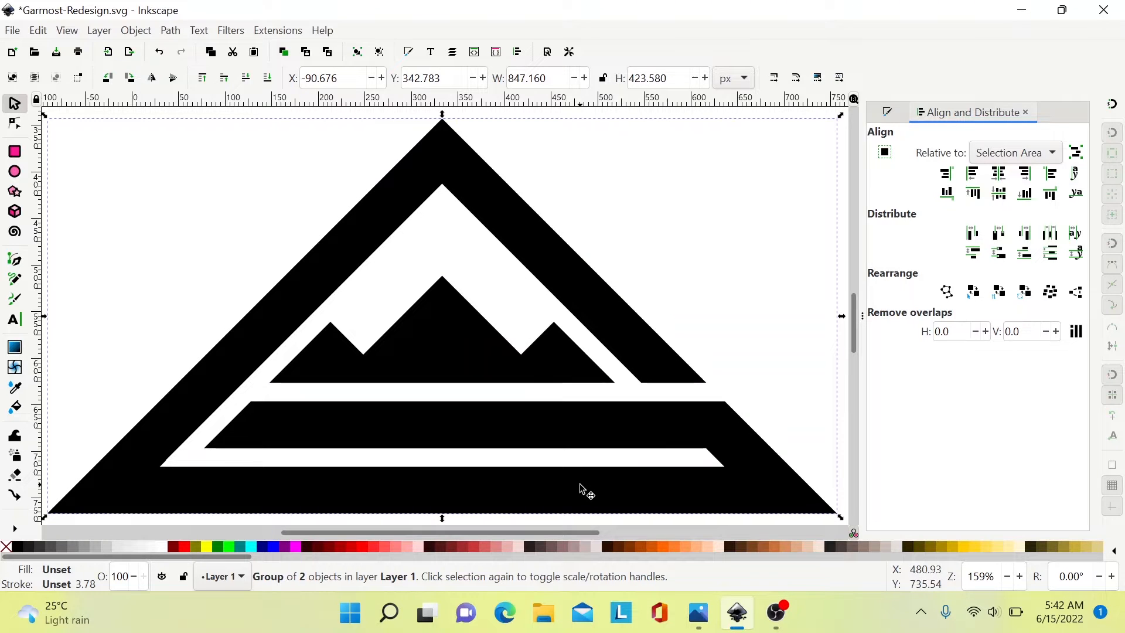
pyautogui.click(889, 113)
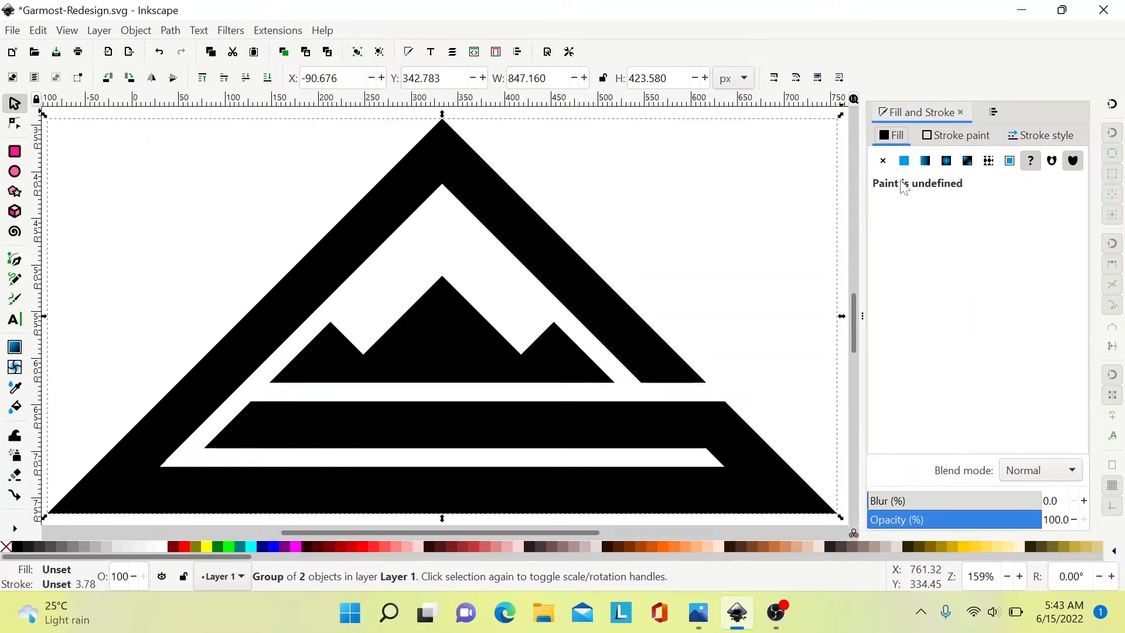
pyautogui.click(925, 161)
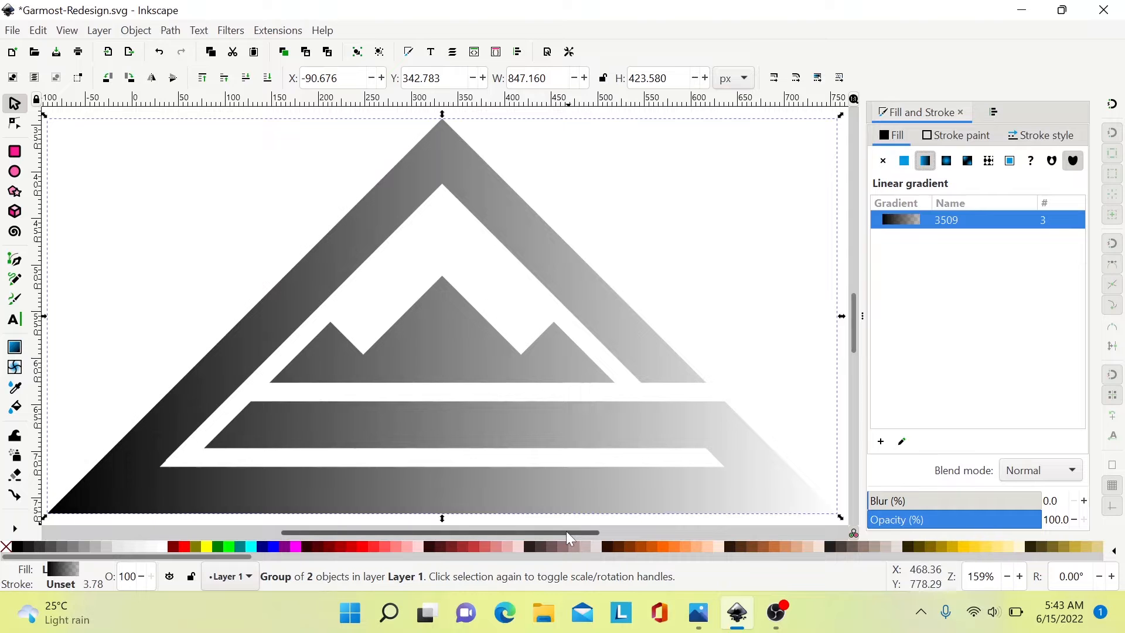
# Examine the fill colours of the gold and brown swatches beside the logo.
pyautogui.moveTo(567, 529); pyautogui.dragTo(582, 533)
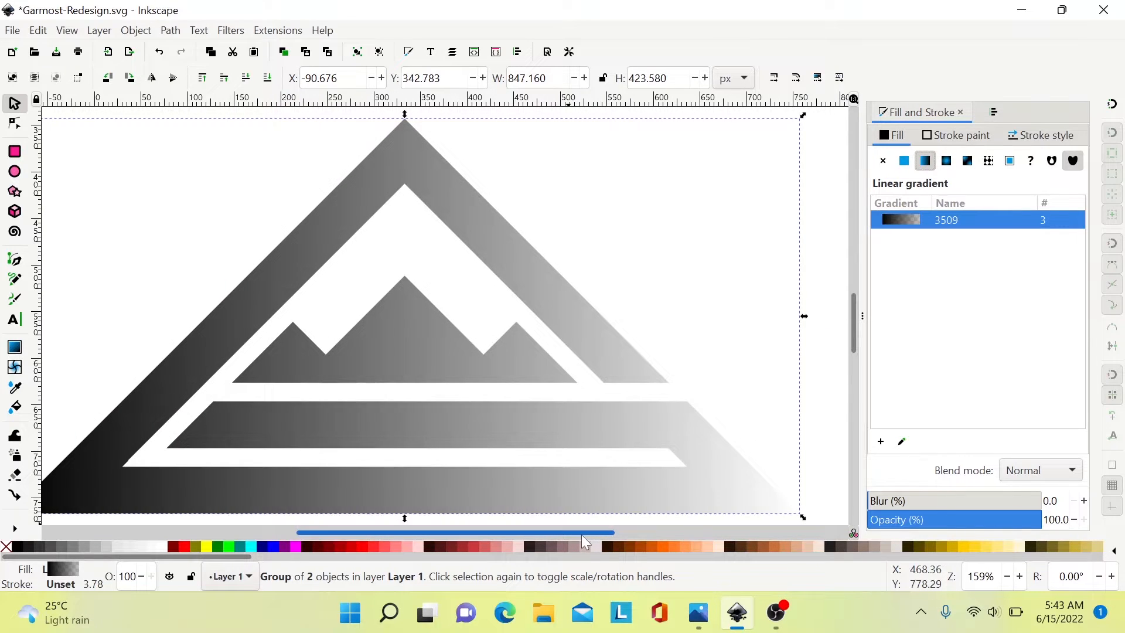
pyautogui.moveTo(582, 534); pyautogui.dragTo(577, 537)
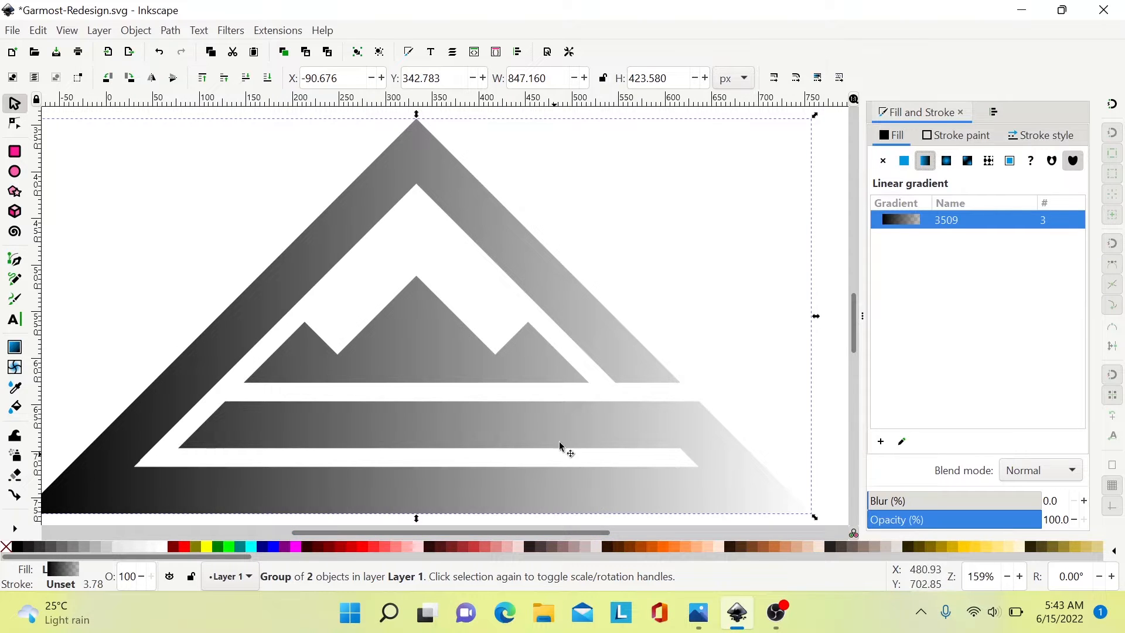
pyautogui.press('4')
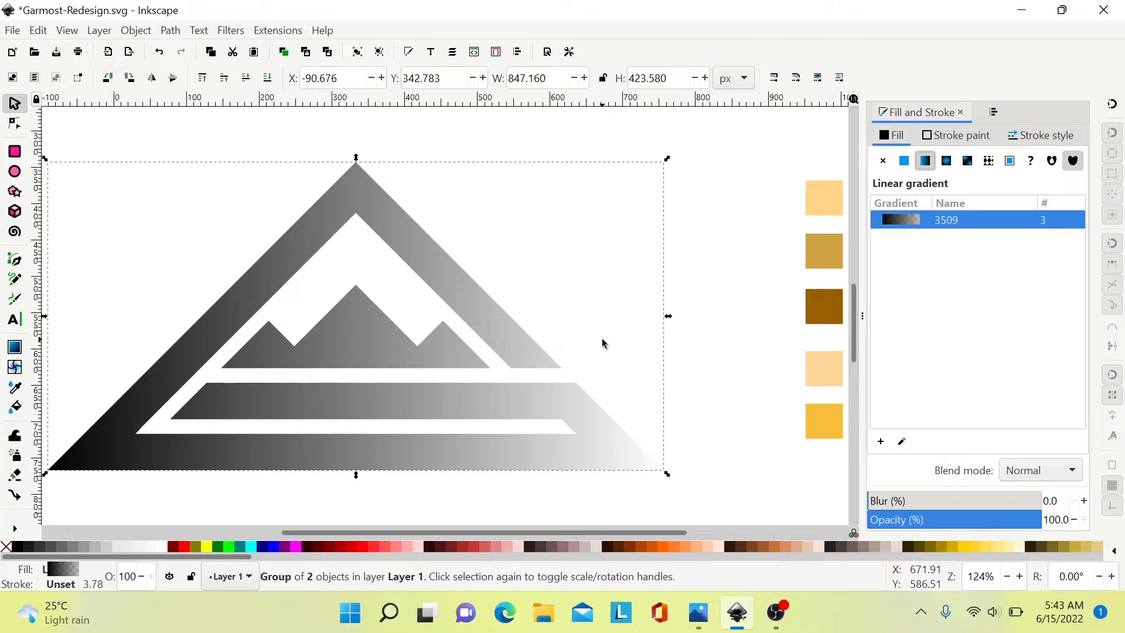
pyautogui.click(835, 217)
pyautogui.click(821, 265)
pyautogui.click(827, 210)
pyautogui.click(824, 297)
pyautogui.click(827, 236)
pyautogui.click(834, 210)
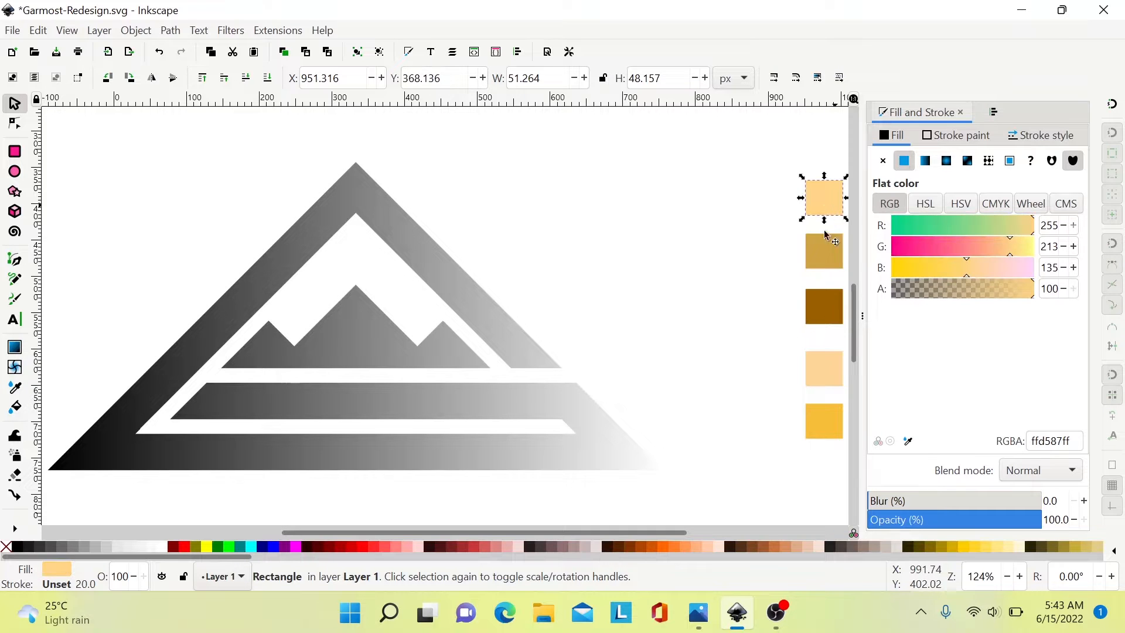
pyautogui.click(830, 319)
pyautogui.click(825, 367)
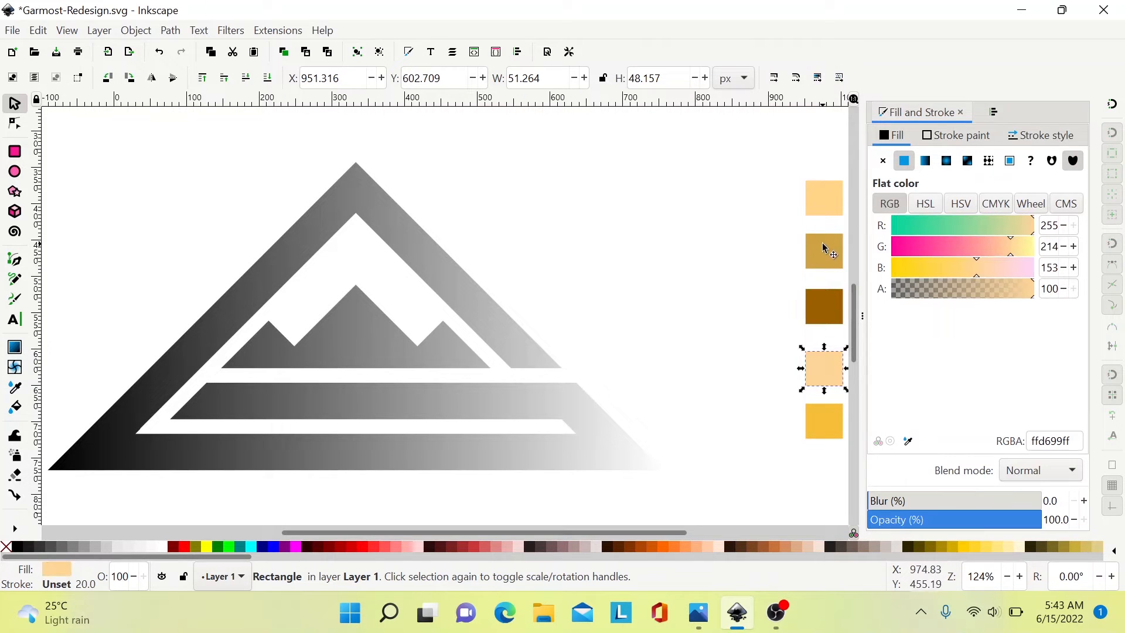
pyautogui.click(827, 209)
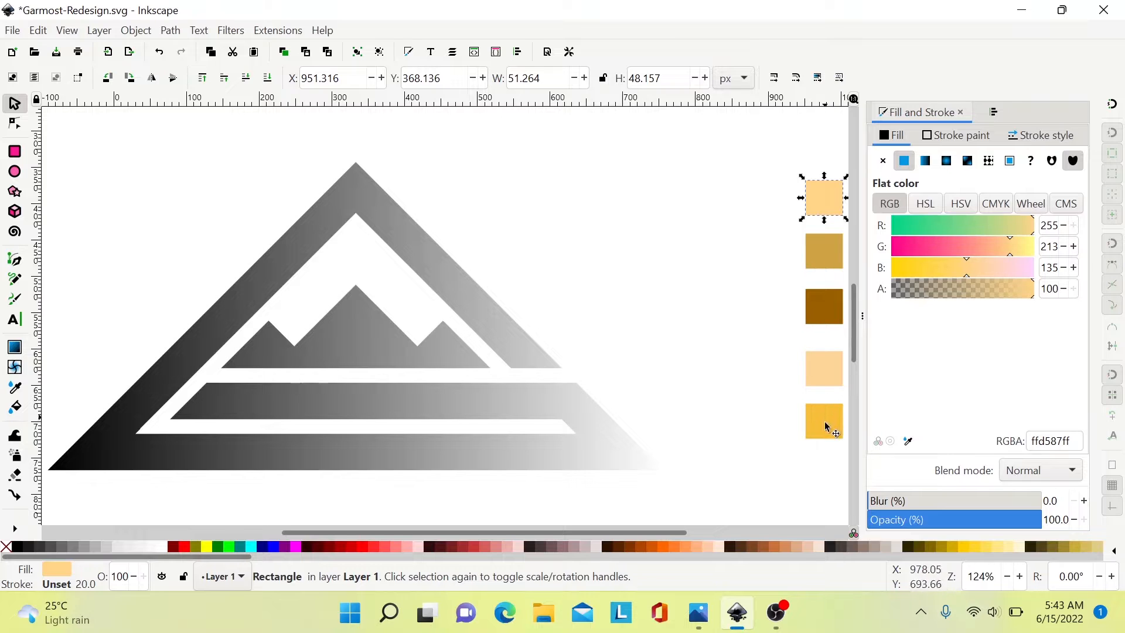
# Make the logo group's gradient run vertically, starting at the middle of the base and ending at the triangle's apex.
pyautogui.click(336, 382)
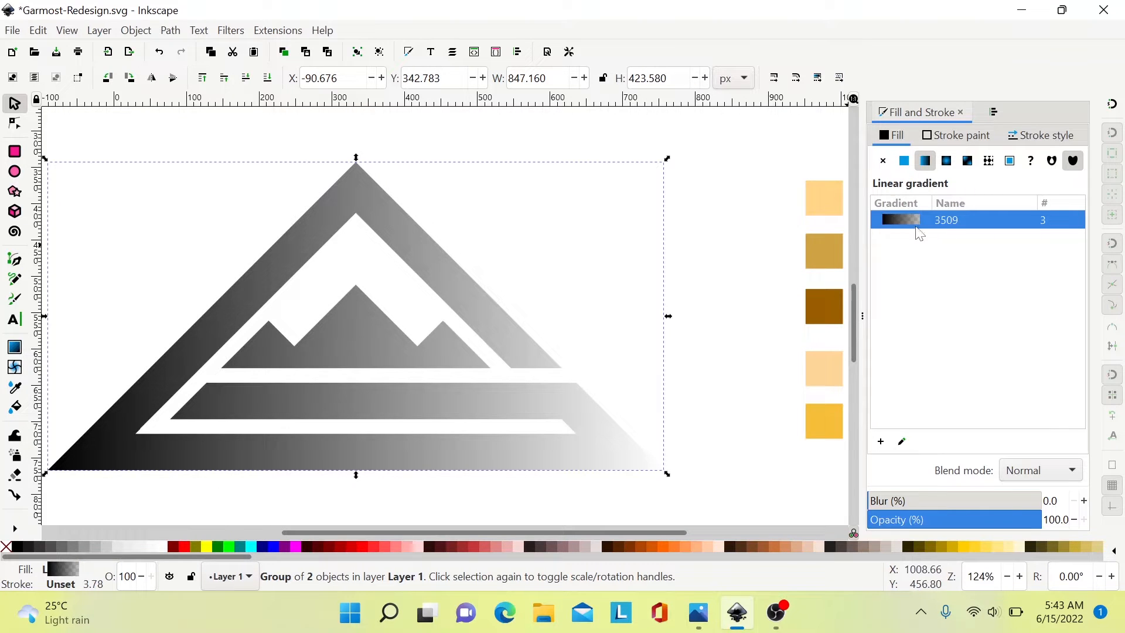
pyautogui.click(903, 442)
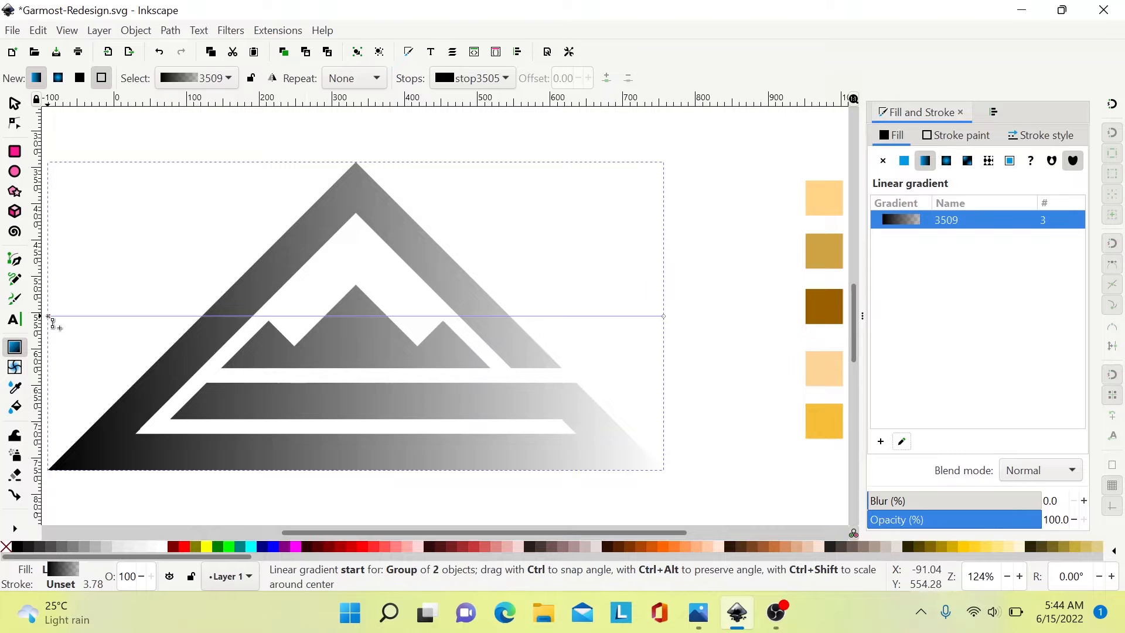
pyautogui.moveTo(50, 320)
pyautogui.mouseDown()
pyautogui.moveTo(75, 344)
pyautogui.moveTo(316, 417)
pyautogui.moveTo(360, 457)
pyautogui.moveTo(357, 471)
pyautogui.mouseUp()
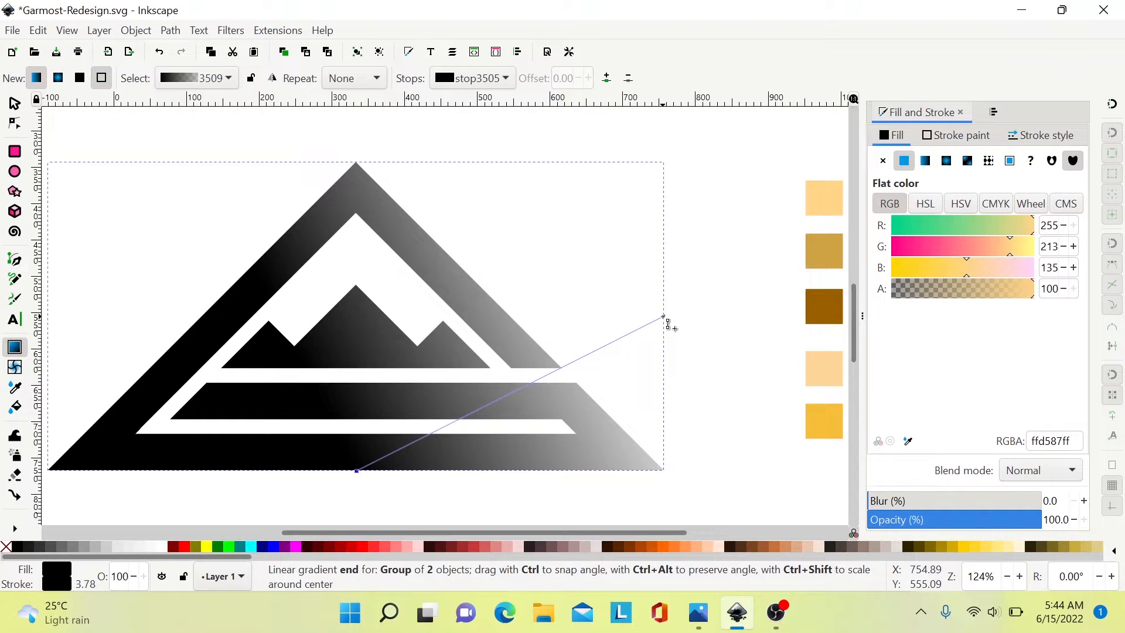
pyautogui.moveTo(664, 317)
pyautogui.mouseDown()
pyautogui.moveTo(435, 206)
pyautogui.moveTo(380, 160)
pyautogui.mouseUp()
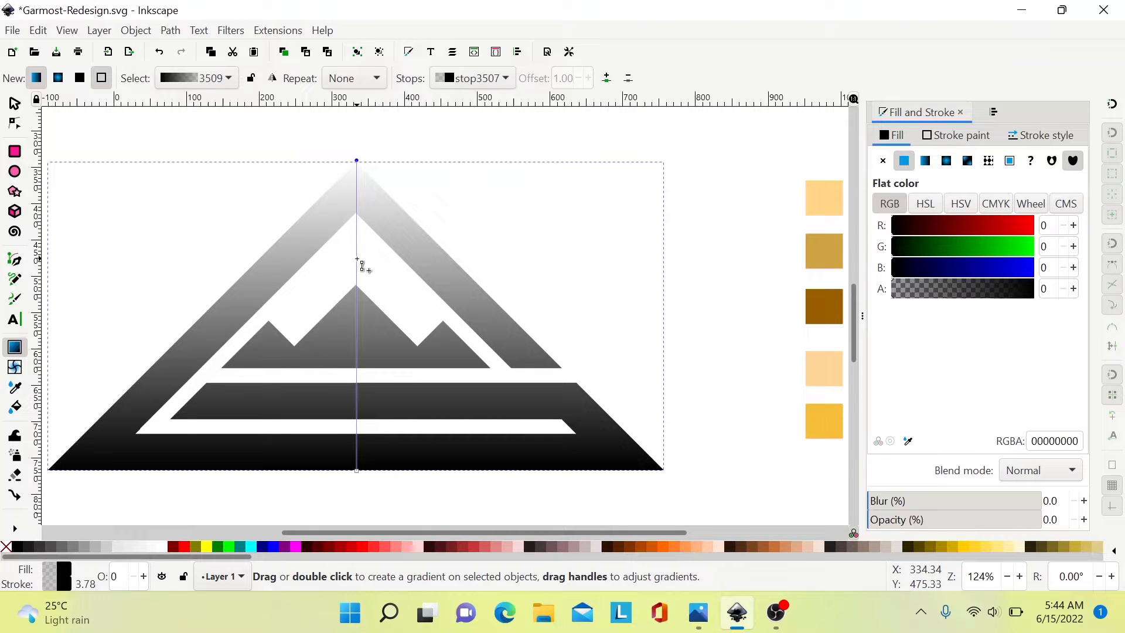
# Add three intermediate stops along the vertical gradient, spaced roughly evenly between apex and base.
pyautogui.doubleClick(358, 259)
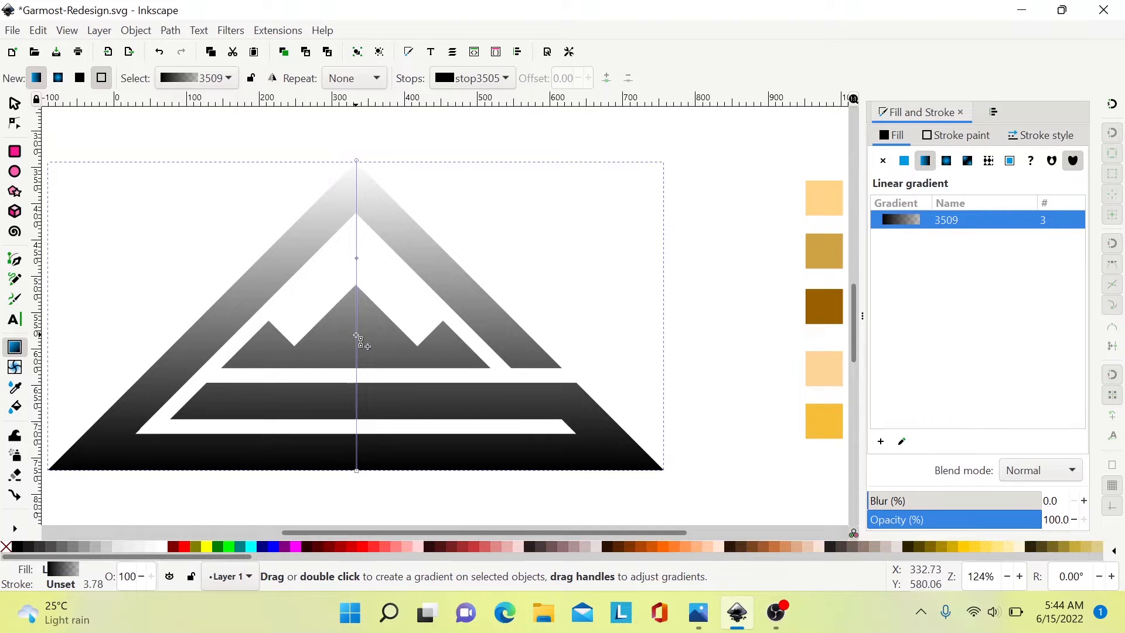
pyautogui.doubleClick(357, 335)
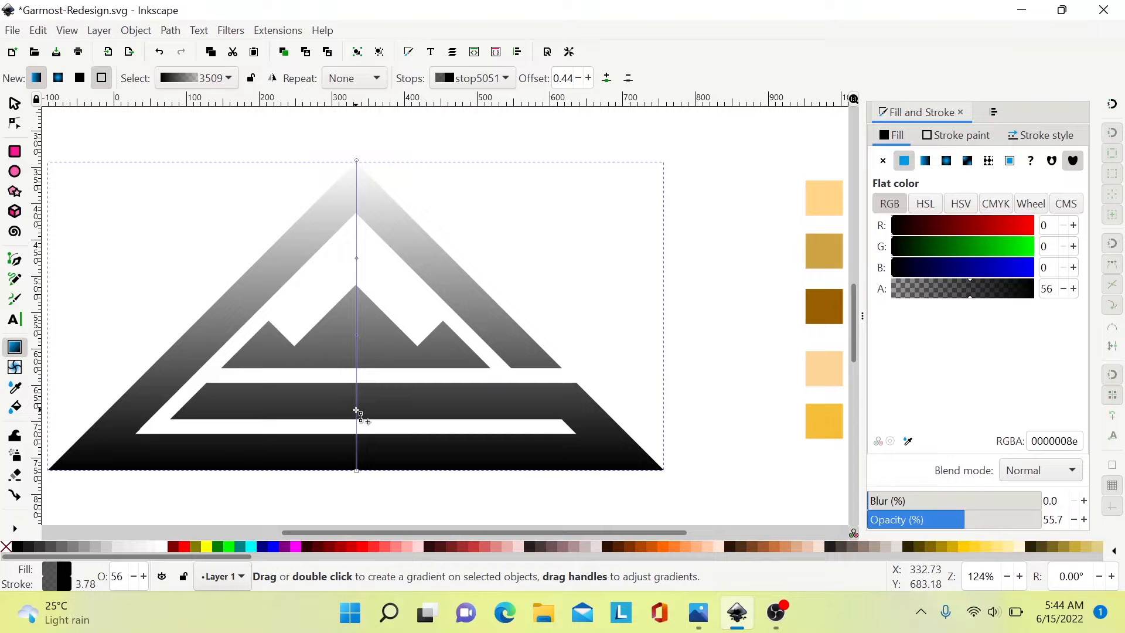
pyautogui.doubleClick(357, 411)
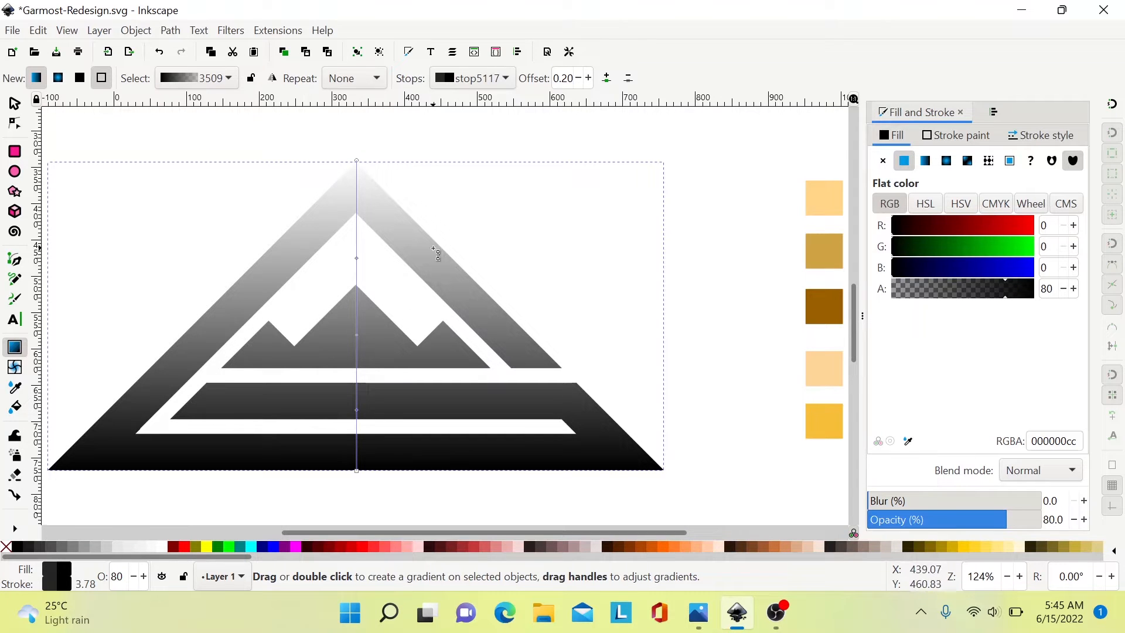
# Colour the gradient's end stop at the apex with the light gold of the uppermost swatch.
pyautogui.click(358, 161)
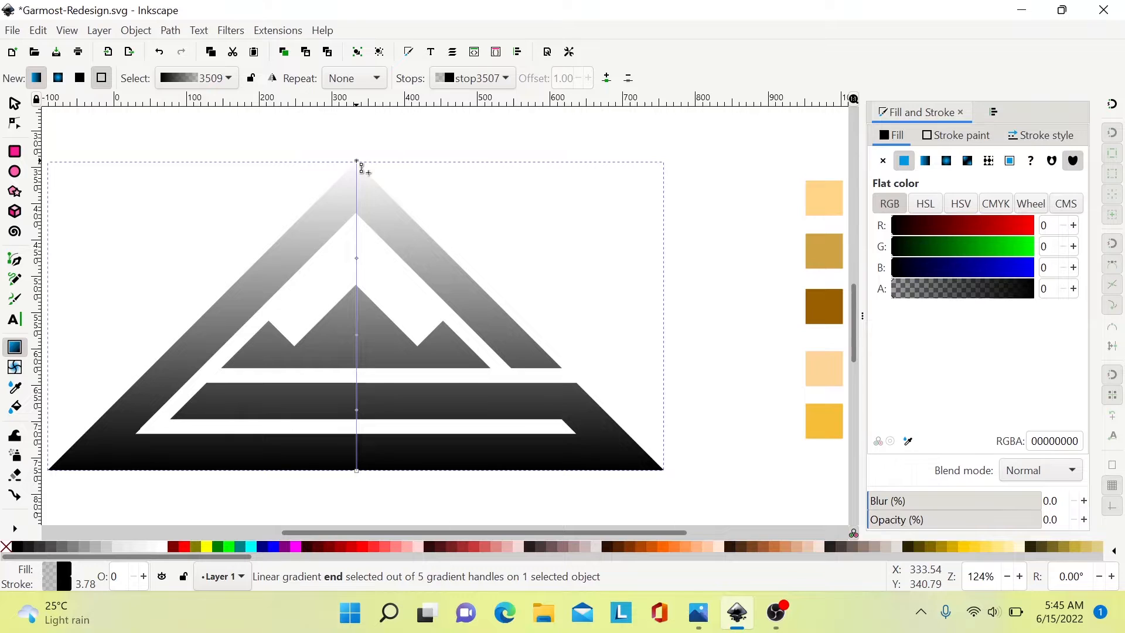
pyautogui.click(908, 443)
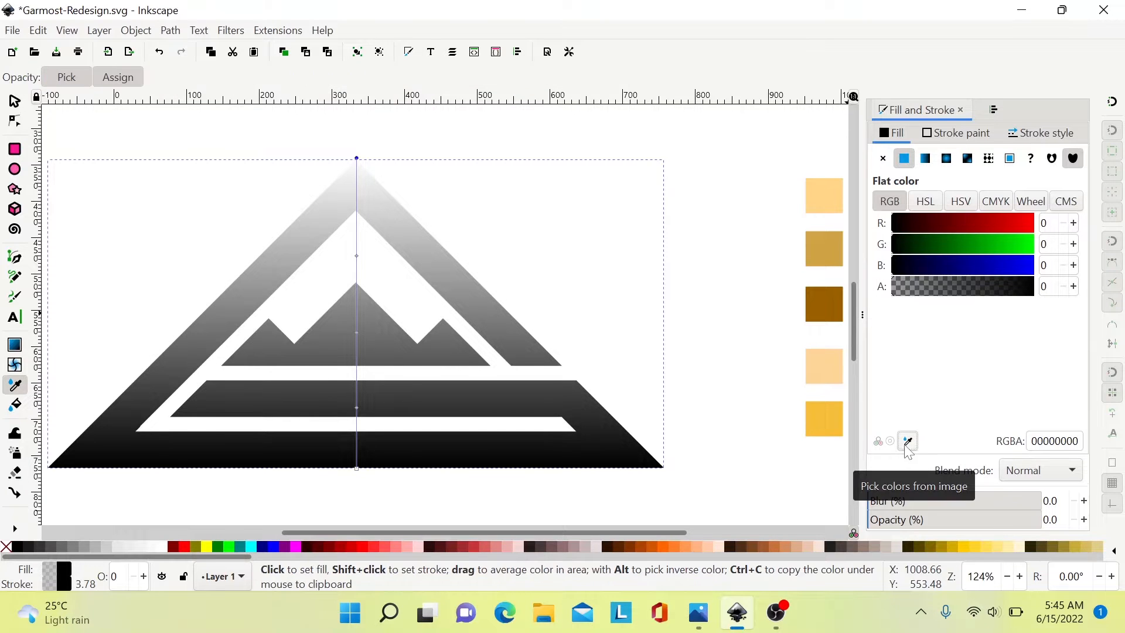
pyautogui.click(832, 203)
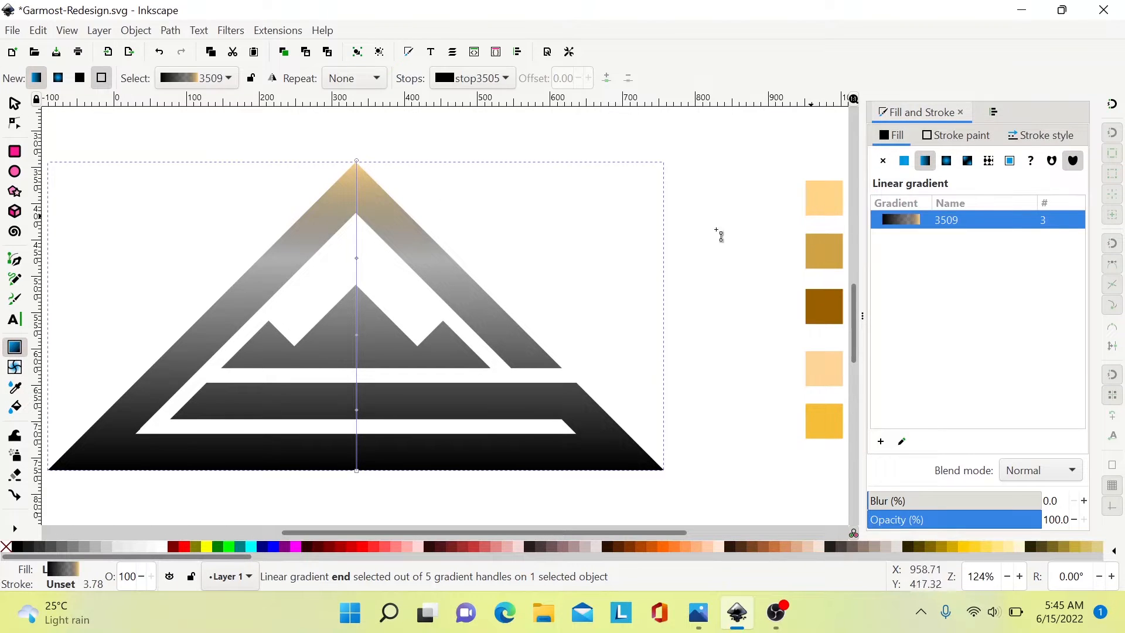
# Colour the intermediate gradient stop nearest the apex with the darker gold of the second swatch.
pyautogui.click(357, 259)
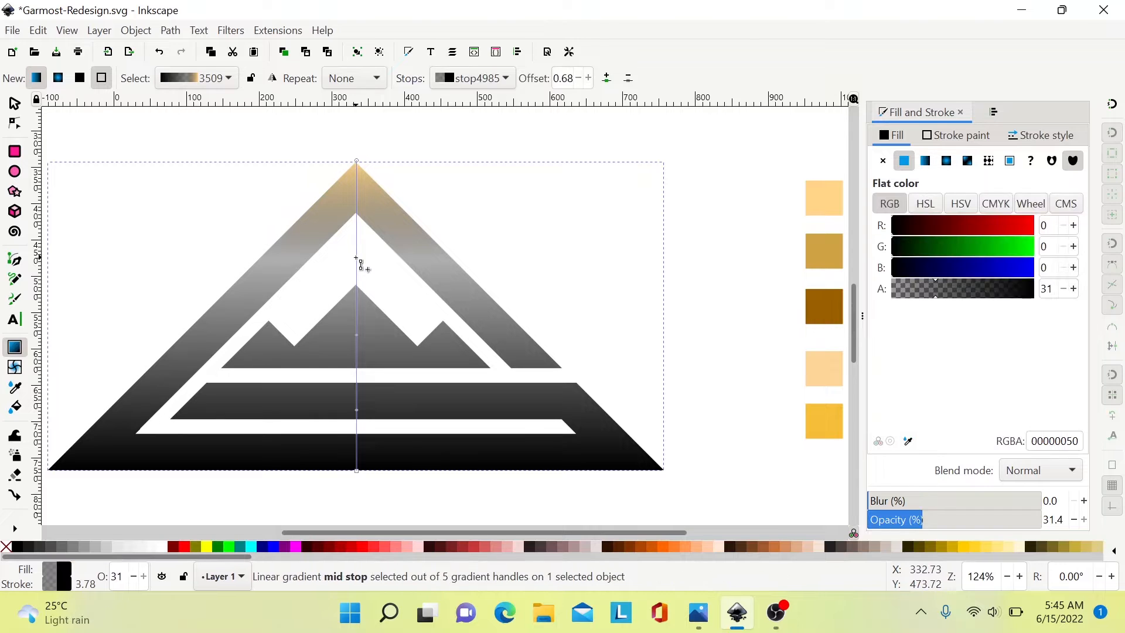
pyautogui.click(908, 443)
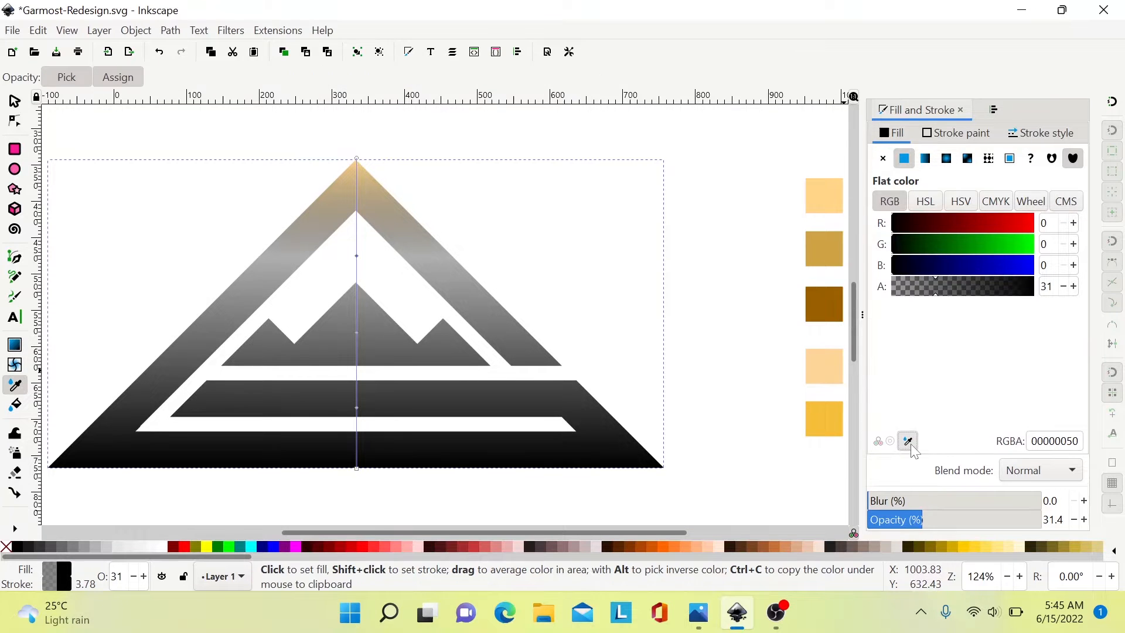
pyautogui.click(835, 258)
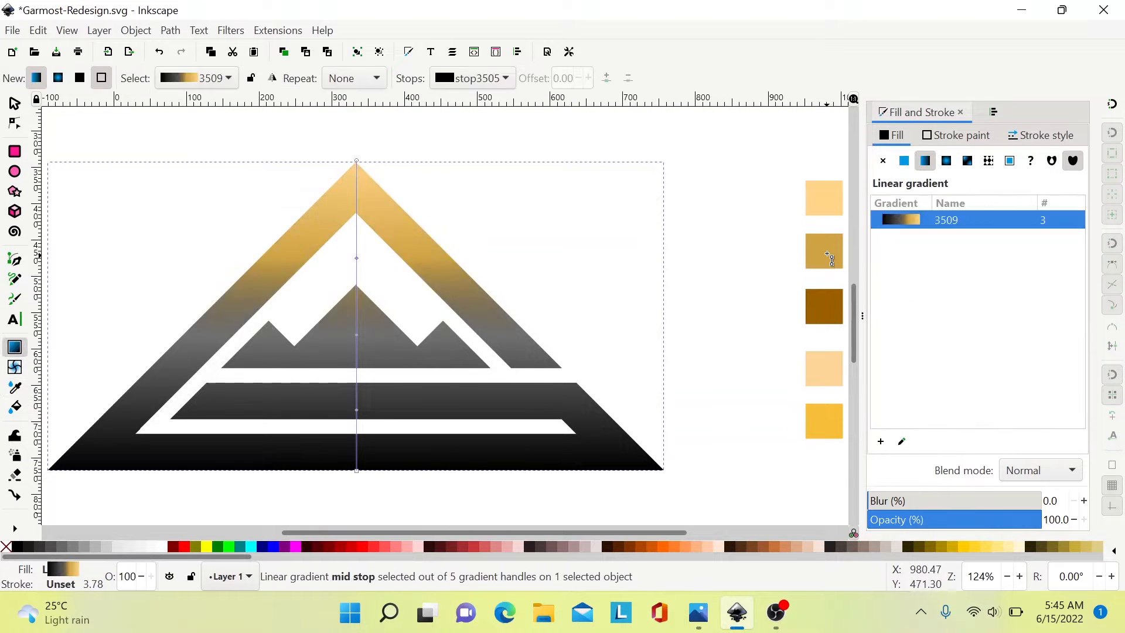
# Colour the middle gradient stop with the dark brown of the third swatch.
pyautogui.doubleClick(357, 336)
pyautogui.click(908, 440)
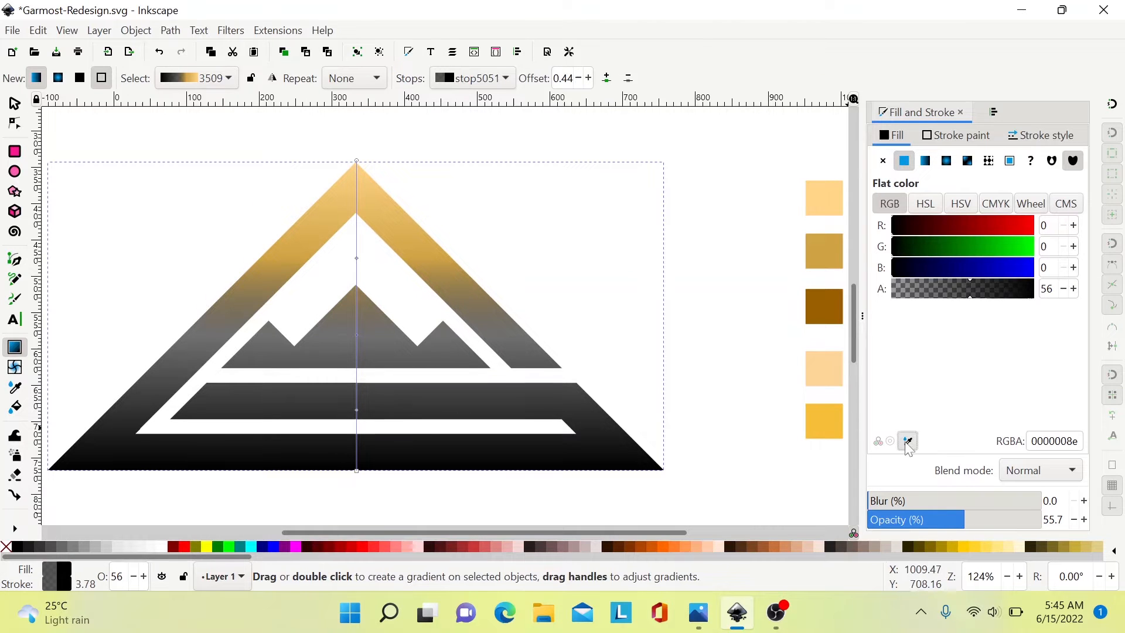
pyautogui.click(828, 311)
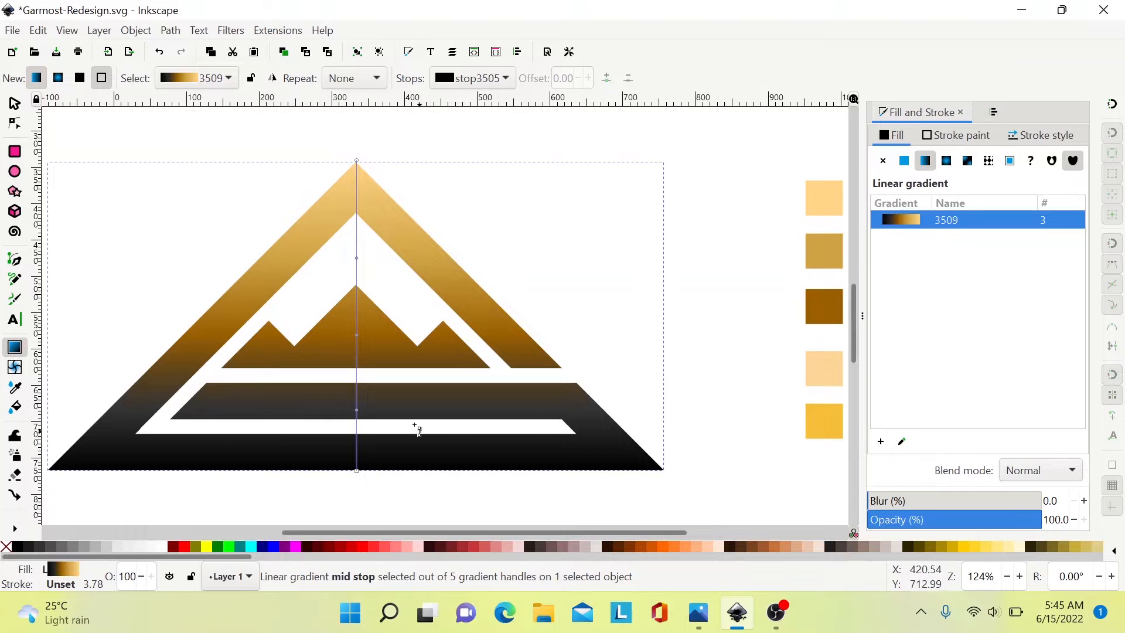
# Colour the intermediate gradient stop nearest the base with the pale peach gold of the fourth swatch.
pyautogui.click(358, 413)
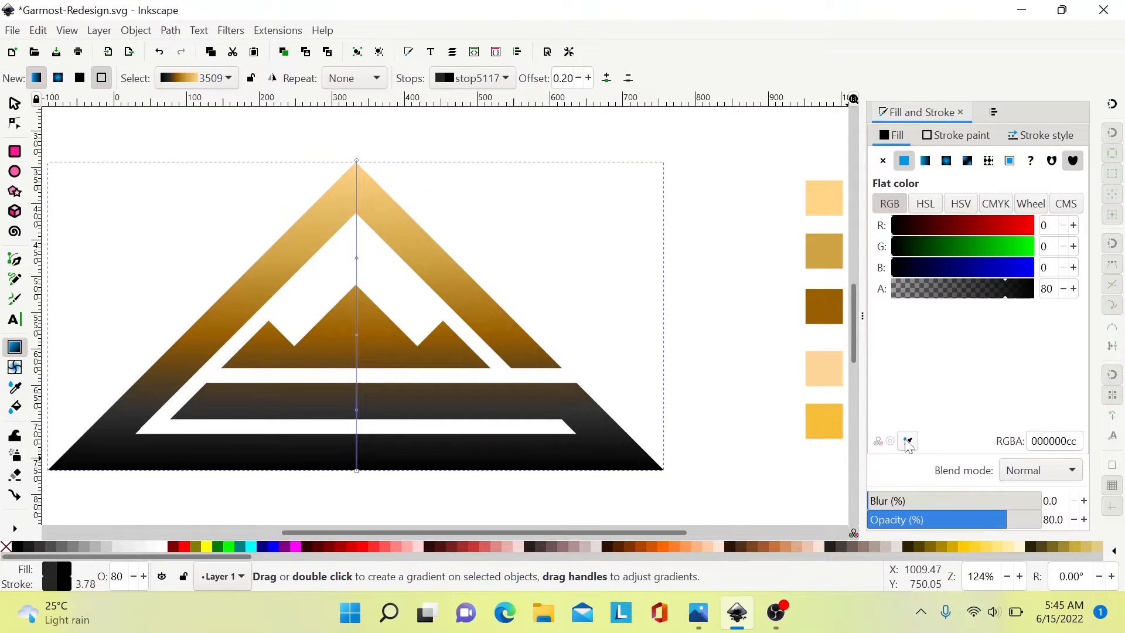
pyautogui.click(907, 441)
pyautogui.click(837, 377)
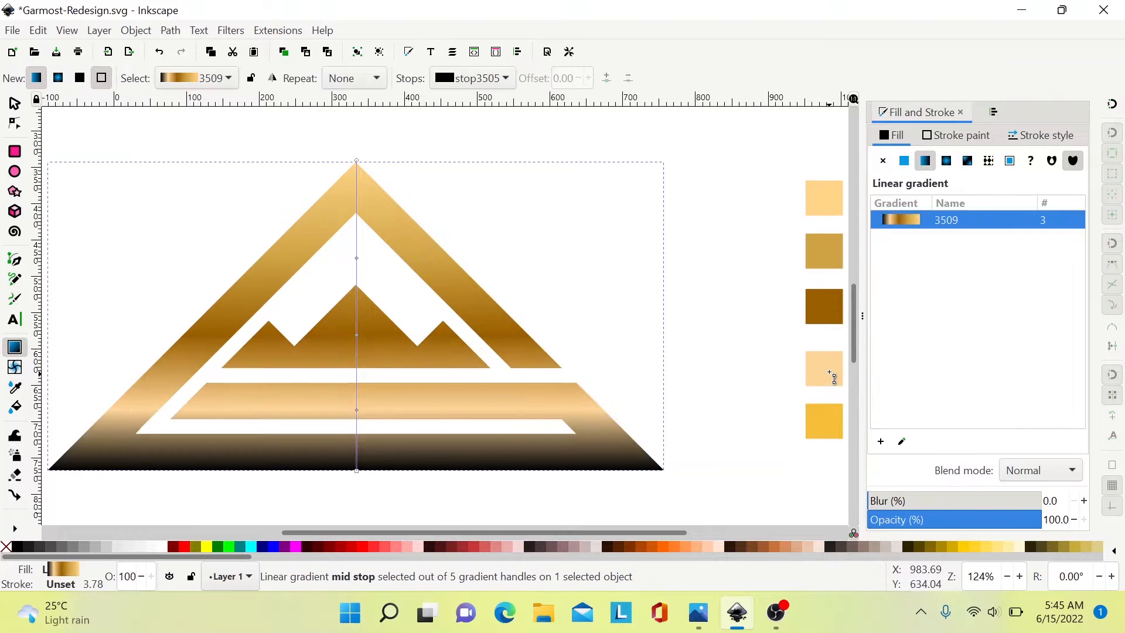
# Colour the gradient's start stop at the base with the yellow gold of the fifth swatch.
pyautogui.click(357, 471)
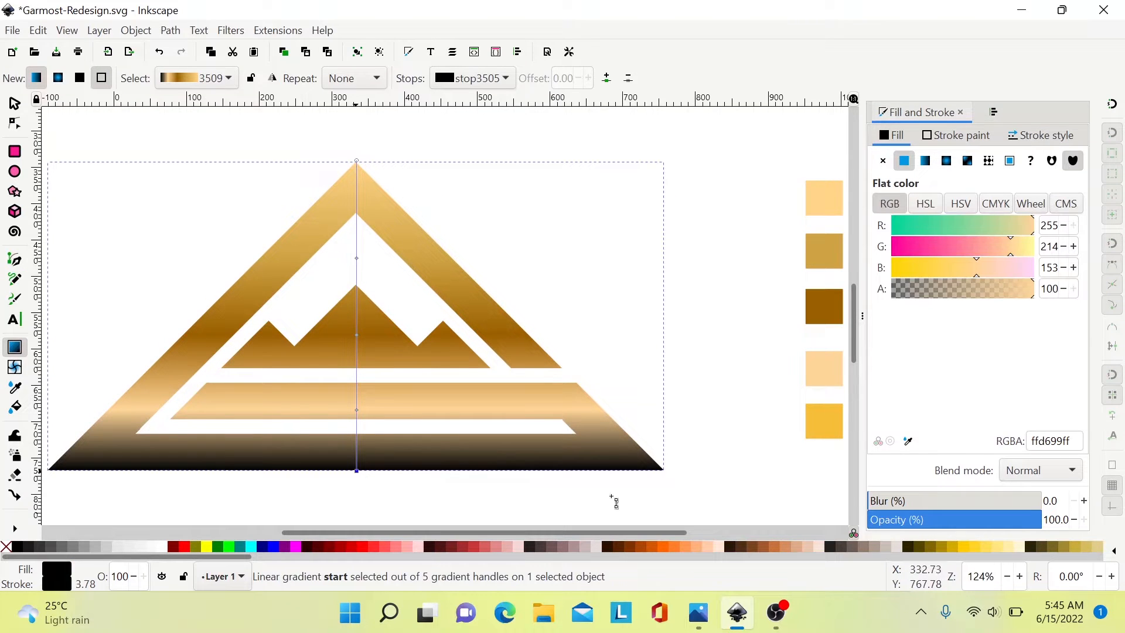
pyautogui.click(908, 441)
pyautogui.click(827, 422)
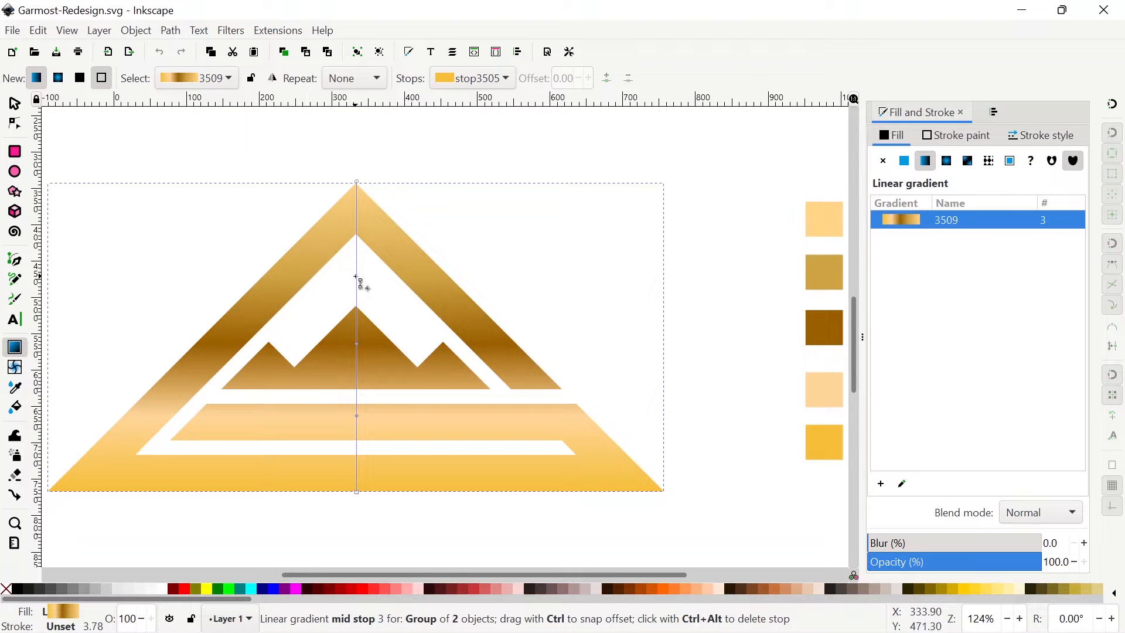
pyautogui.click(359, 277)
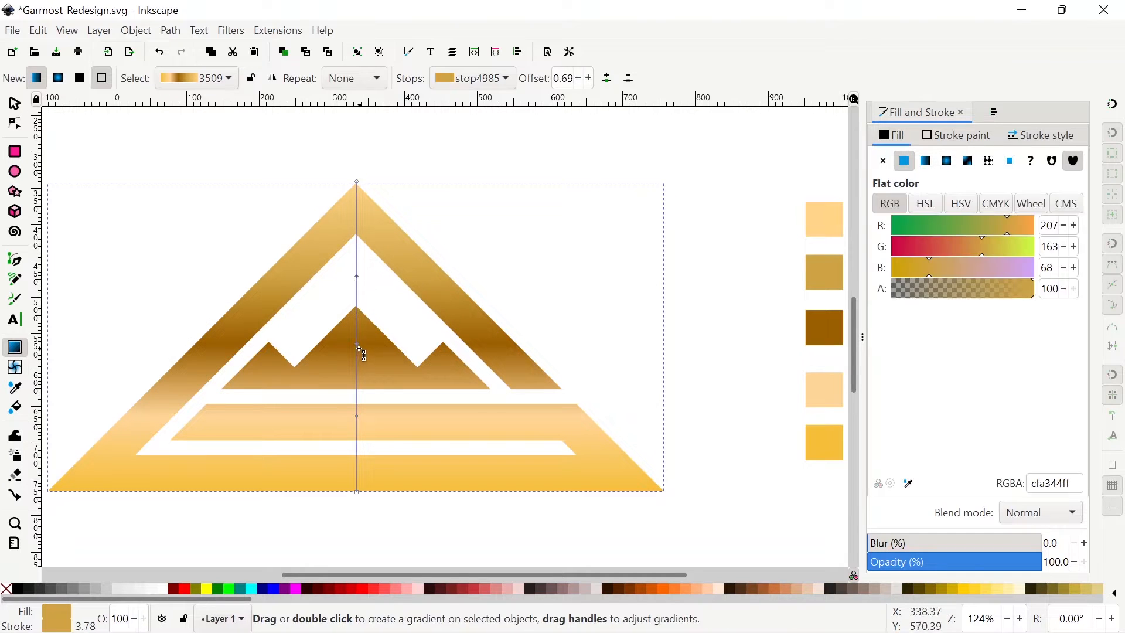
pyautogui.moveTo(357, 345); pyautogui.dragTo(357, 332)
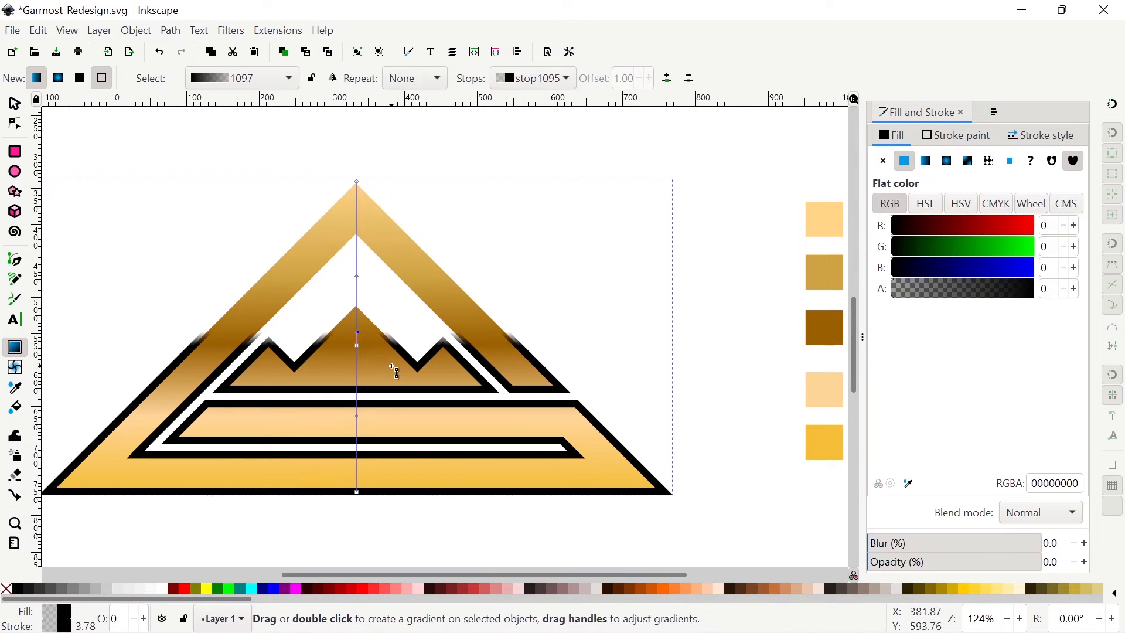
pyautogui.press('ctrl')
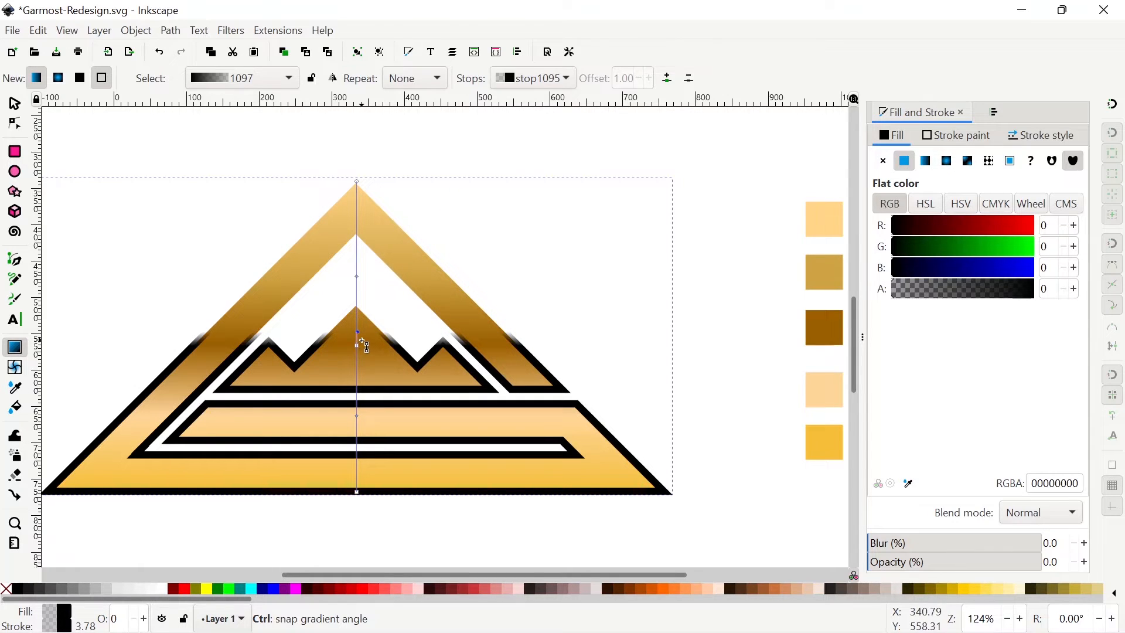
pyautogui.hotkey('ctrl', 'z')
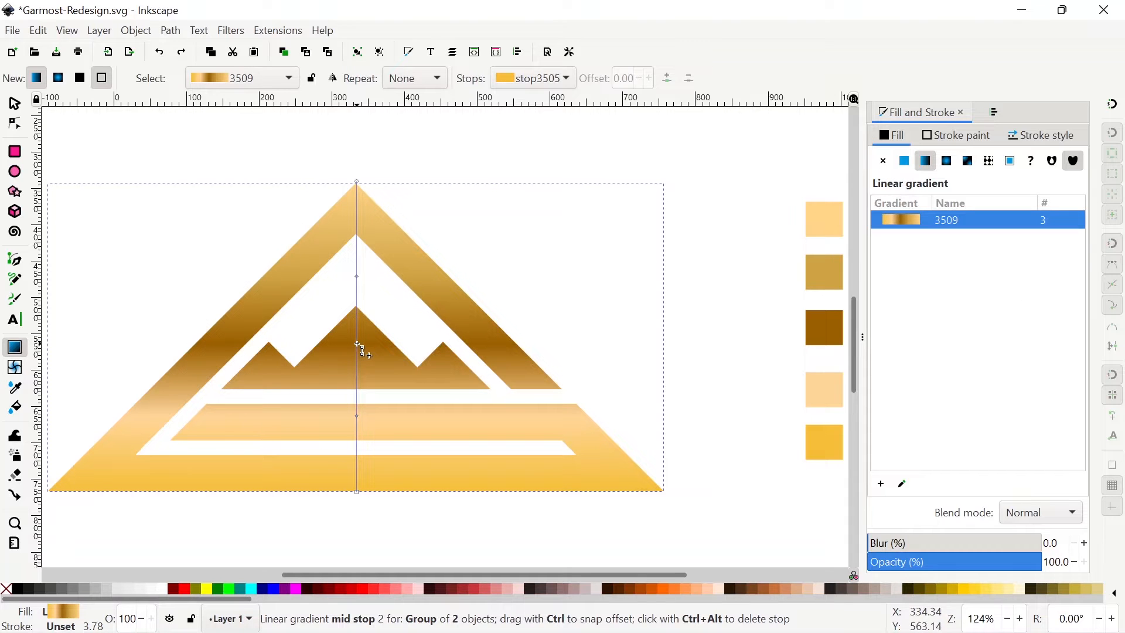
# Fine-tune the three intermediate gradient stops, from the one nearest the apex down, to offsets of about 0.77, 0.48 and 0.26.
pyautogui.click(359, 333)
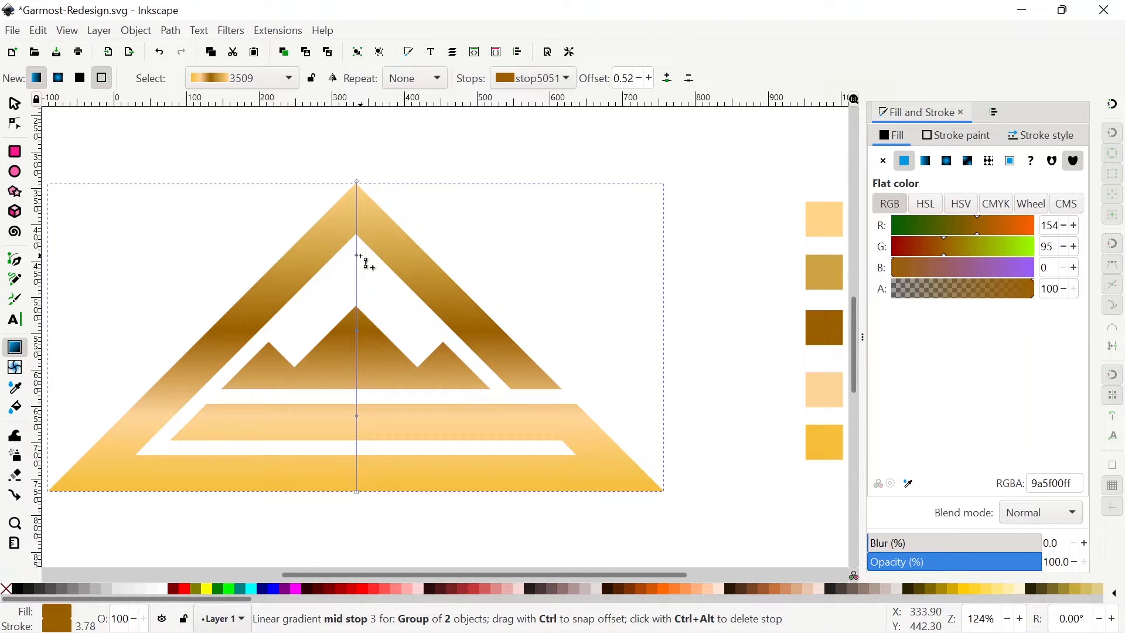
pyautogui.click(358, 255)
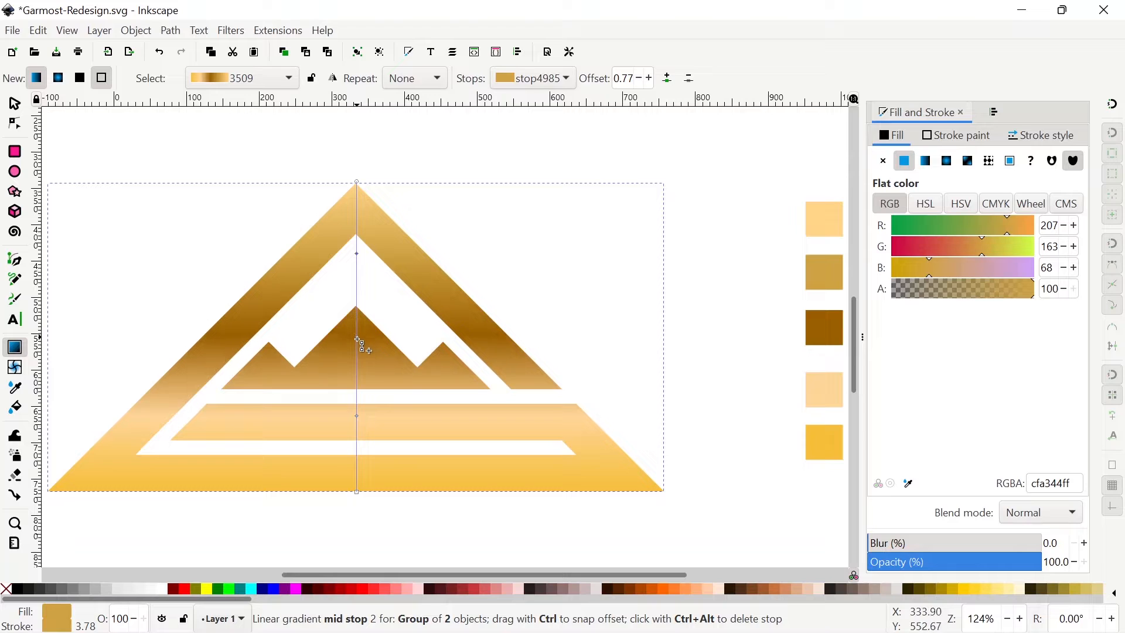
pyautogui.click(358, 344)
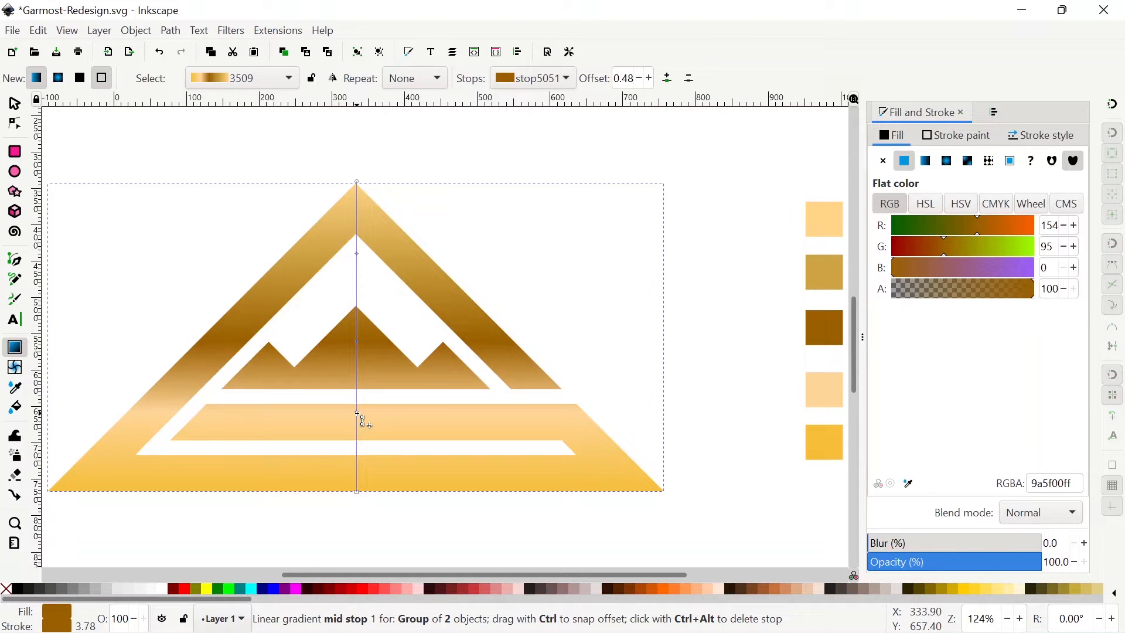
pyautogui.click(357, 413)
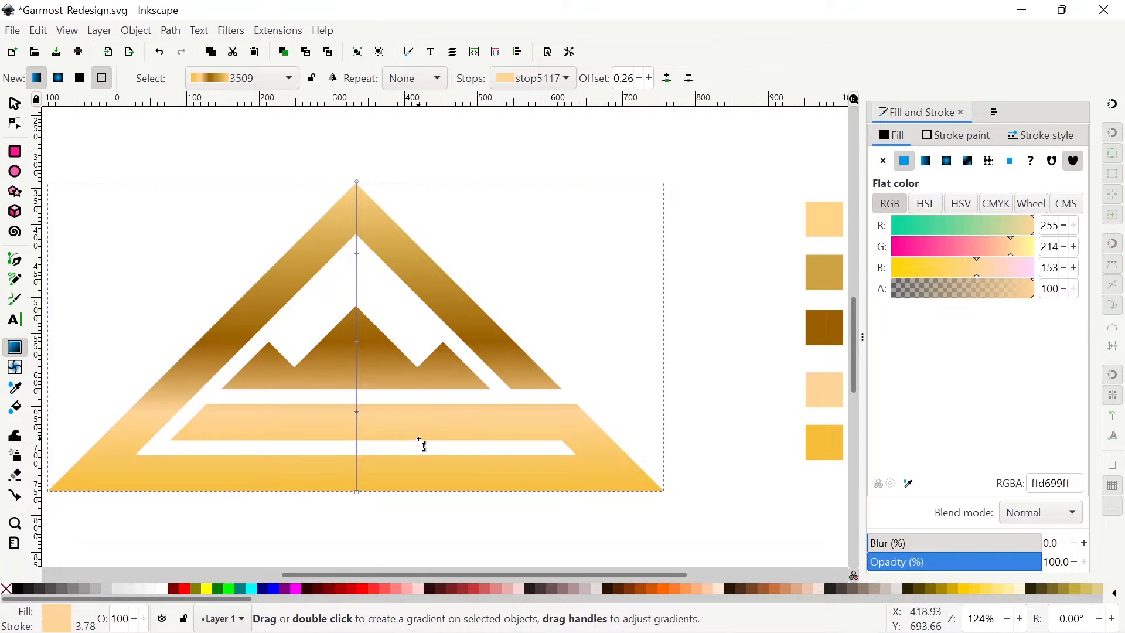
# Finish the gradient editing and duplicate the logo group in place.
pyautogui.press('Escape')
pyautogui.press('s')
pyautogui.click(382, 241)
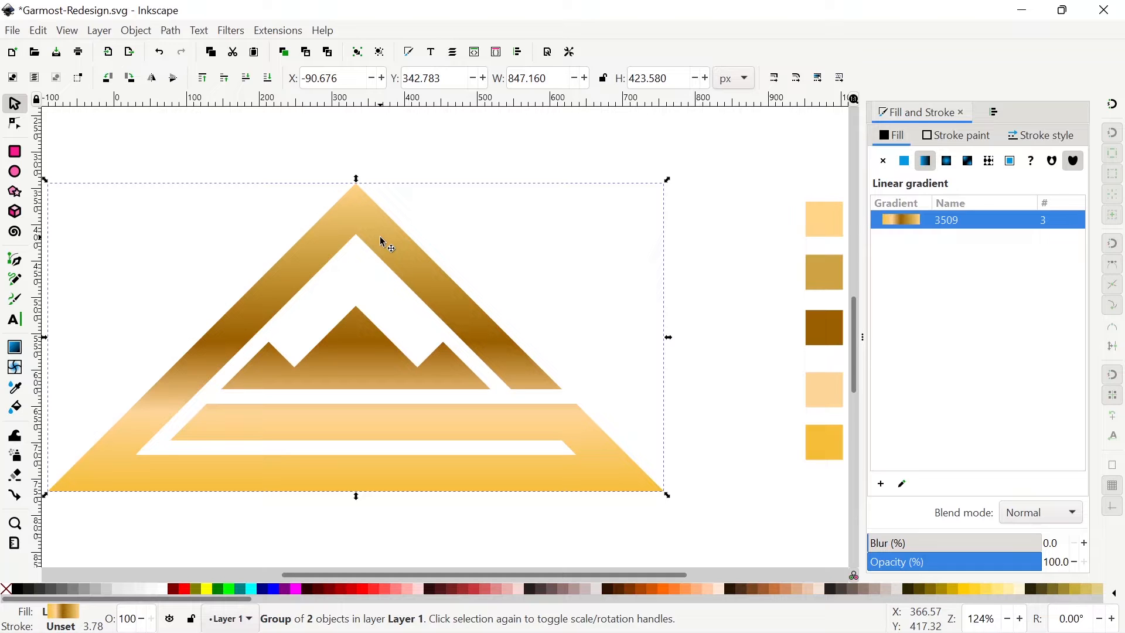
pyautogui.press('ctrl')
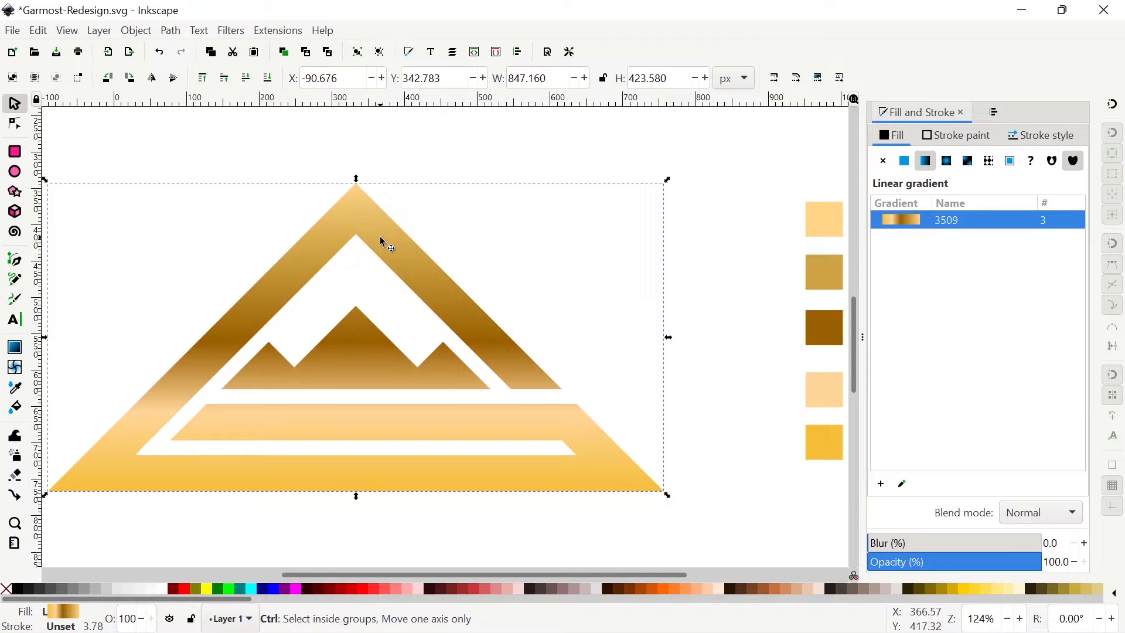
pyautogui.hotkey('ctrl', 'd')
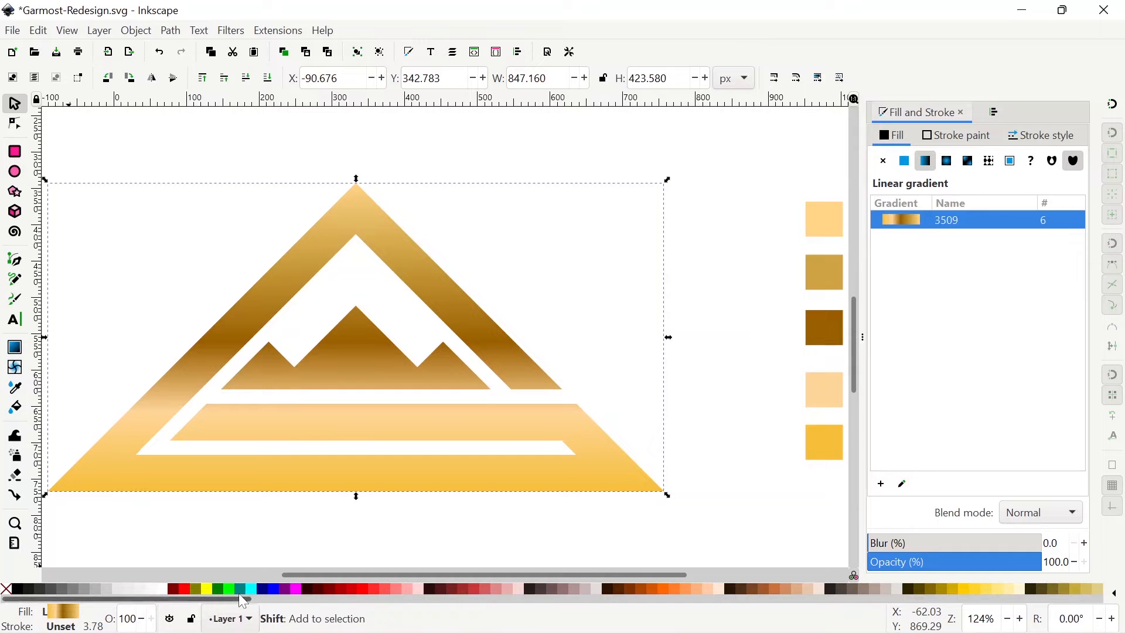
# Give the duplicated logo a blue stroke 4 px wide and lower it beneath the original.
pyautogui.keyDown('shift'); pyautogui.click(276, 596); pyautogui.keyUp('shift')
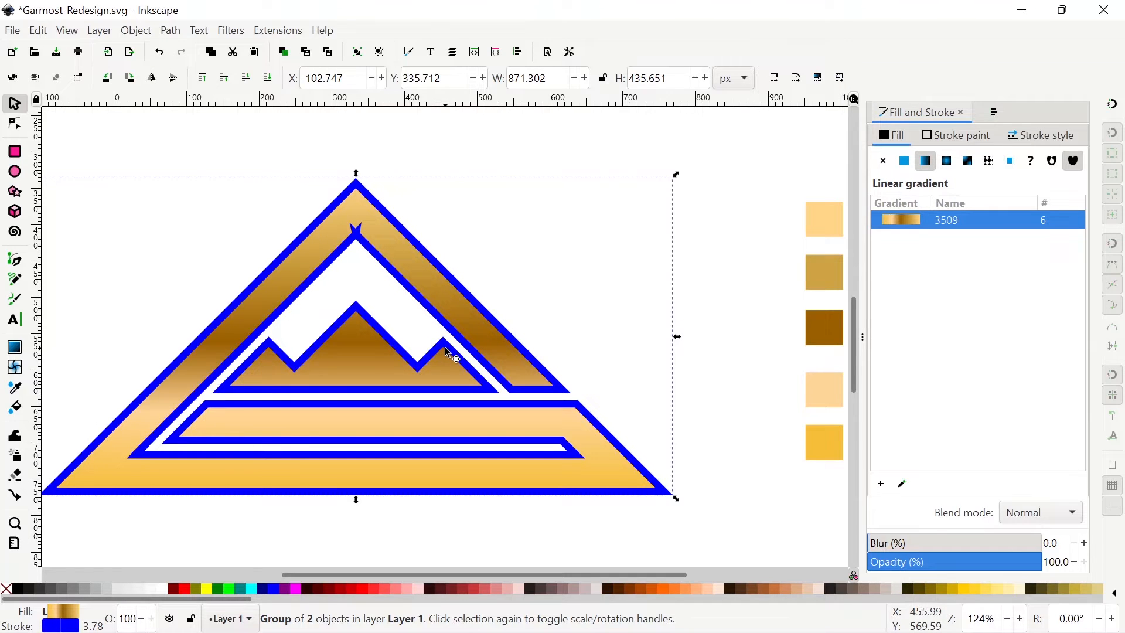
pyautogui.click(1053, 138)
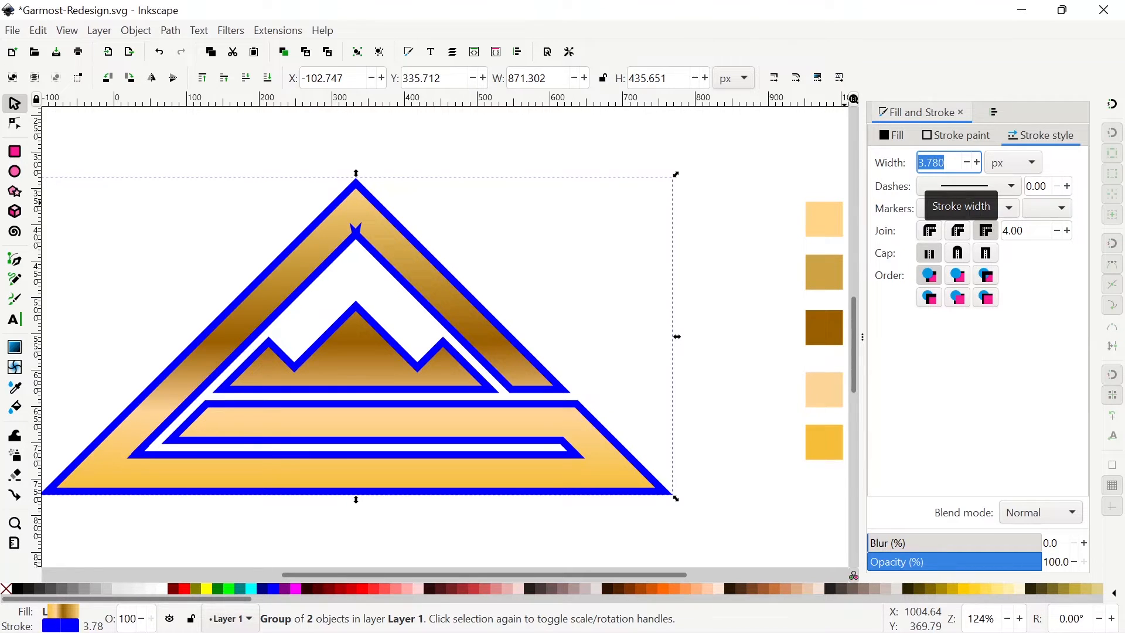
pyautogui.write('4')
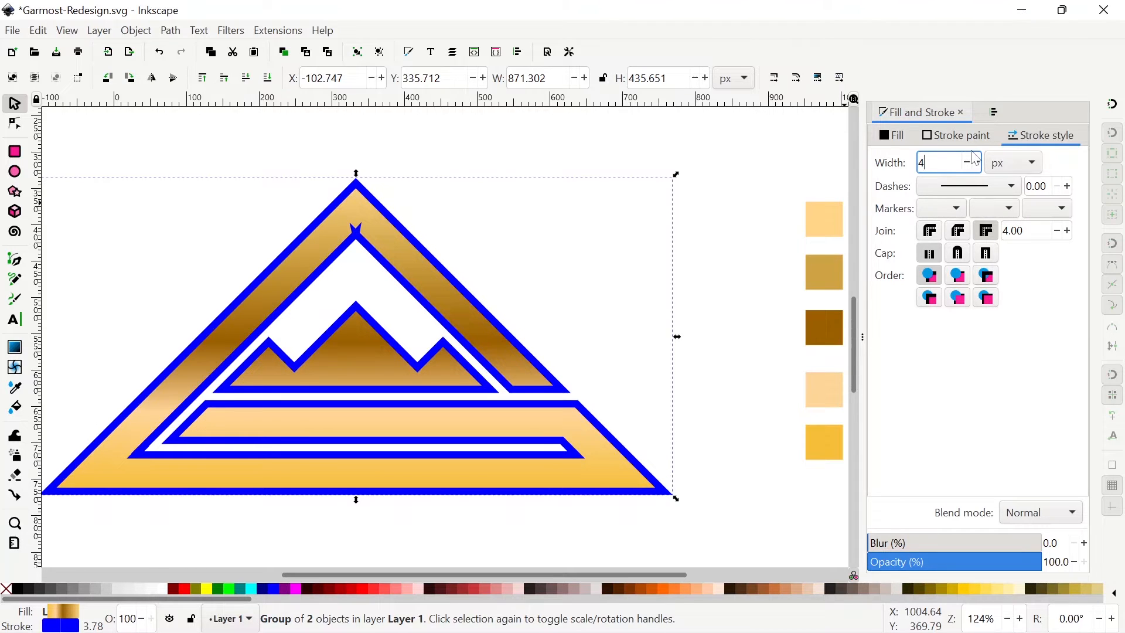
pyautogui.press('Return')
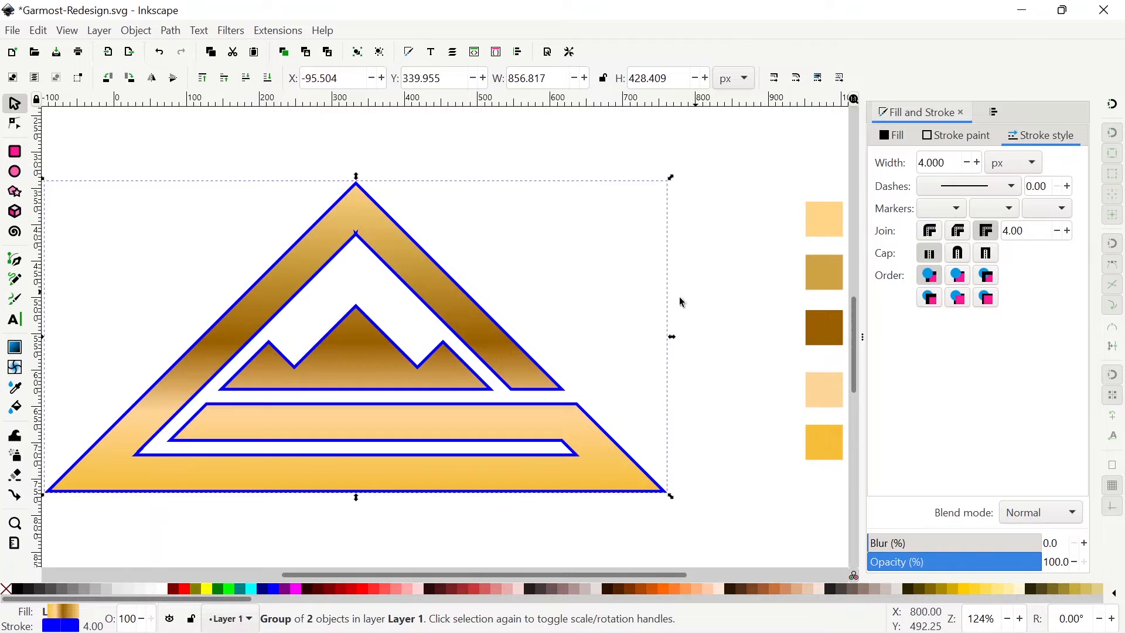
pyautogui.click(270, 88)
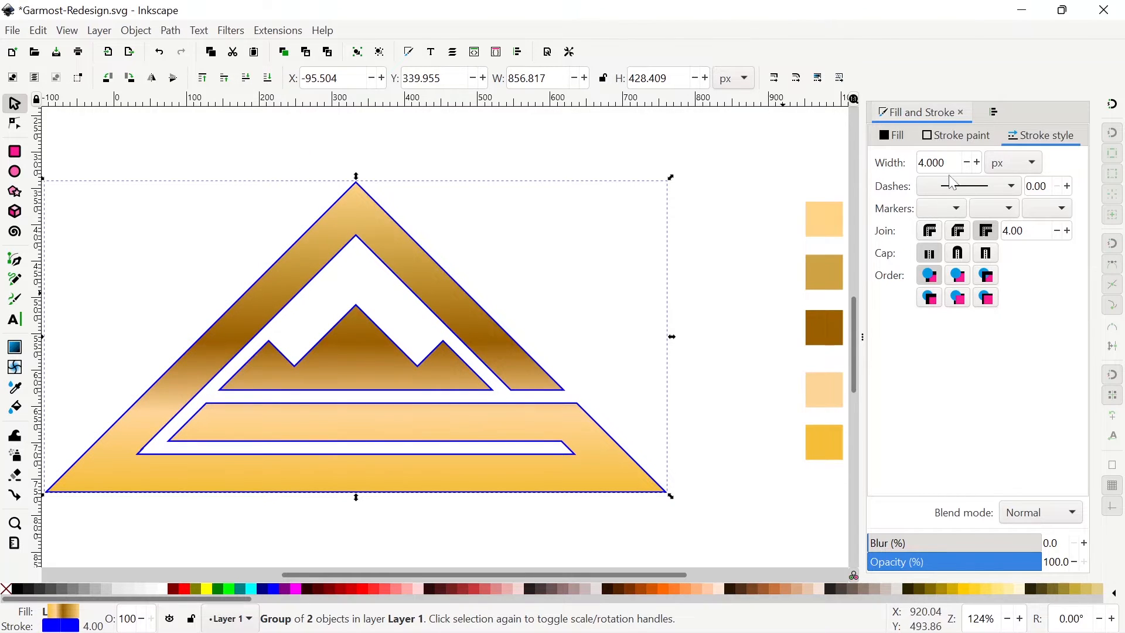
# Widen the backing copy's stroke, trying 6 px first and settling on 8 px.
pyautogui.moveTo(950, 163); pyautogui.dragTo(879, 168)
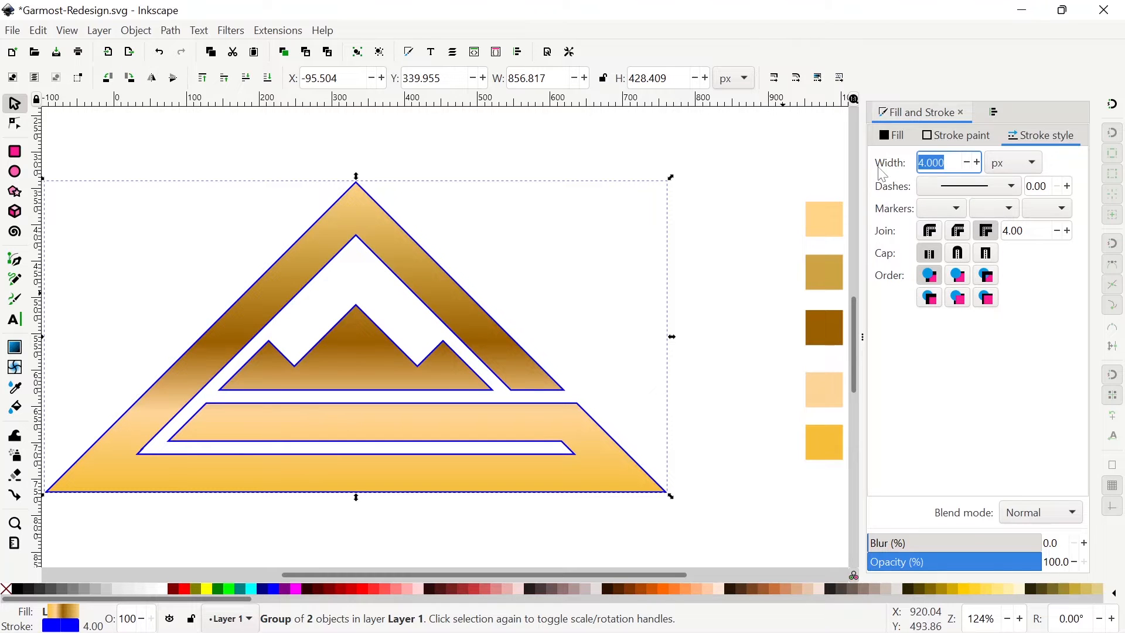
pyautogui.write('6')
pyautogui.press('Return')
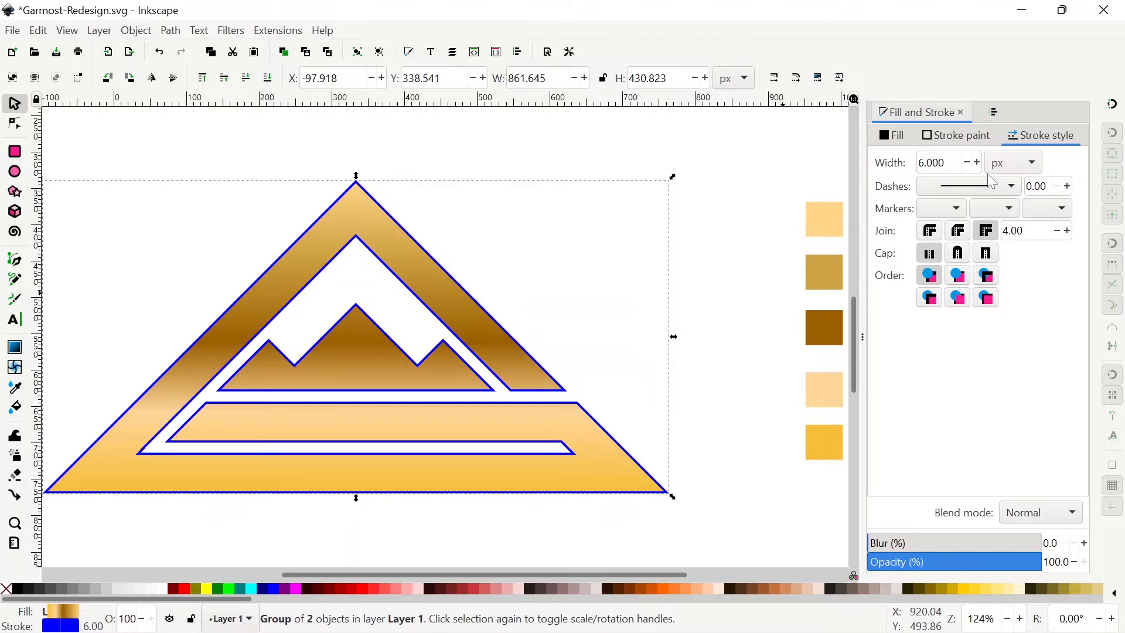
pyautogui.moveTo(952, 164); pyautogui.dragTo(888, 170)
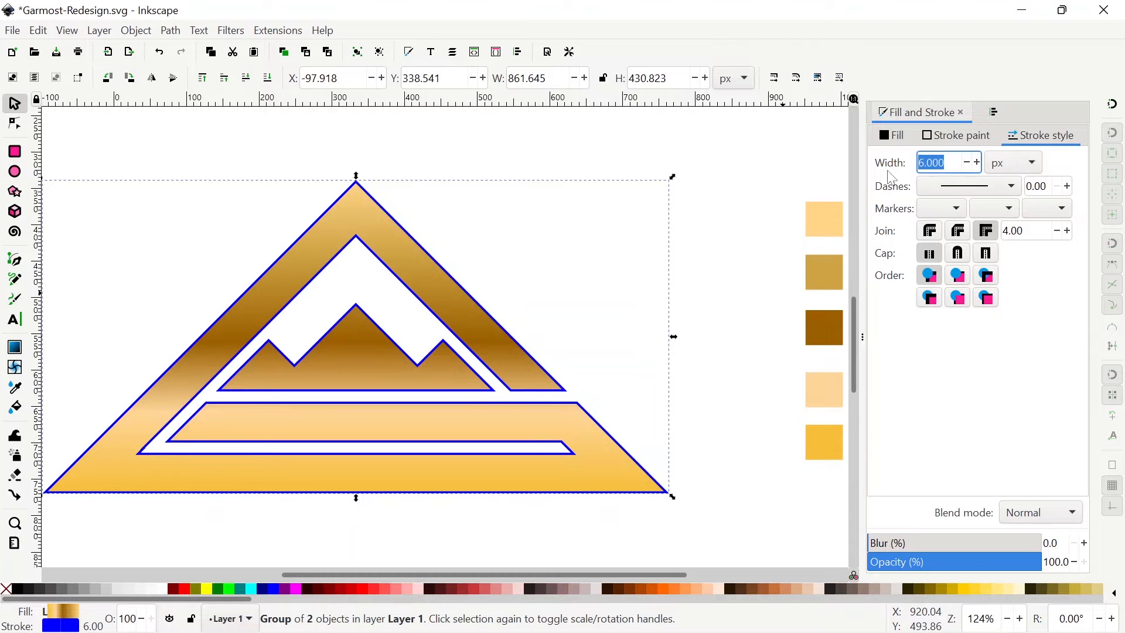
pyautogui.write('8')
pyautogui.press('Return')
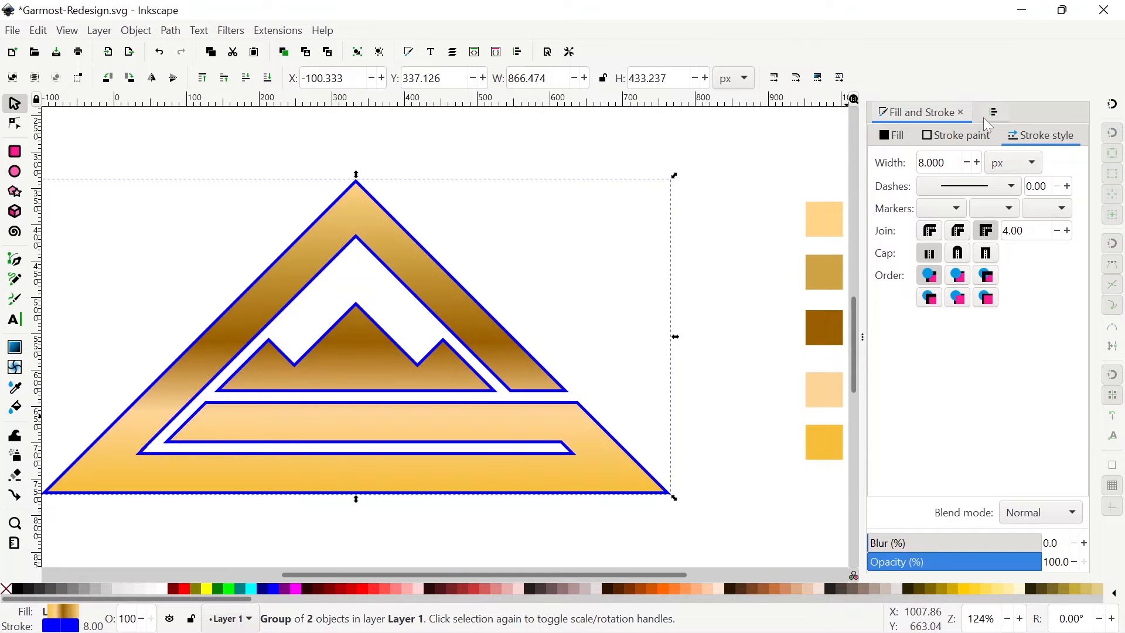
# Replace the backing copy's blue stroke paint with the existing multi-stop gold linear gradient 3509.
pyautogui.click(966, 142)
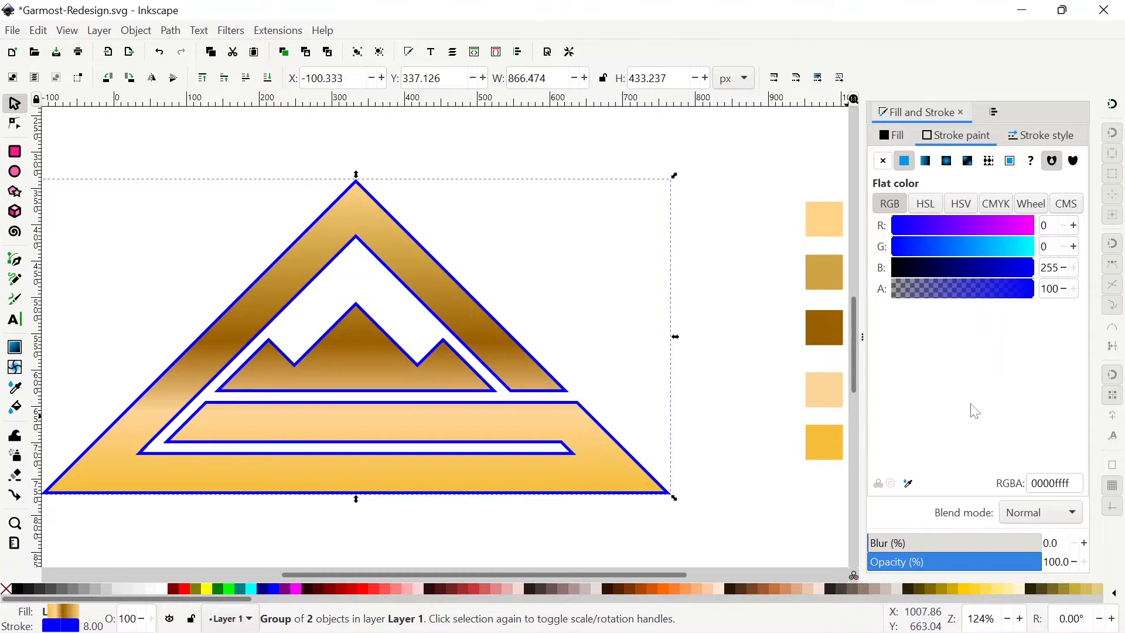
pyautogui.click(927, 162)
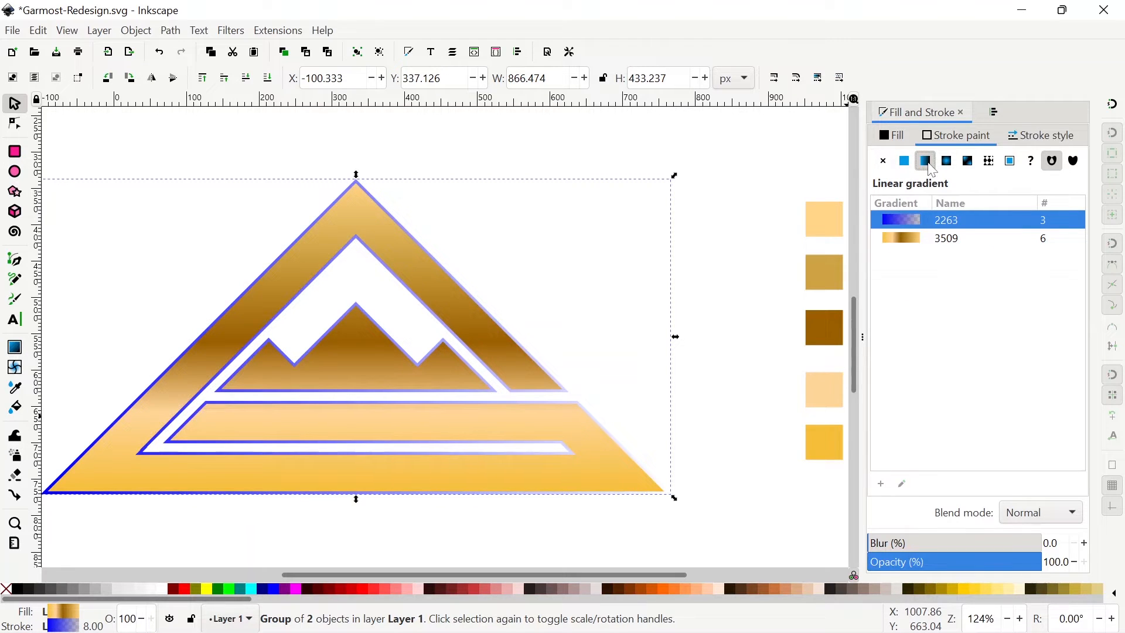
pyautogui.click(922, 240)
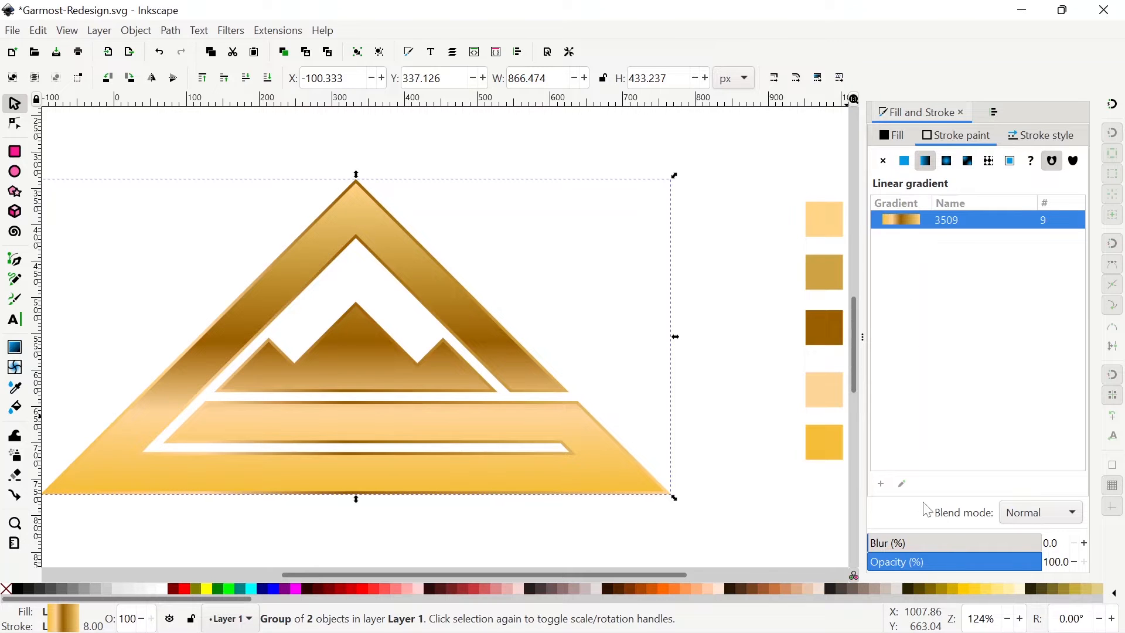
# Make the backing copy's stroke gradient run vertically, starting level with the apex and ending at the base, and collapse the docked dialogs.
pyautogui.click(904, 486)
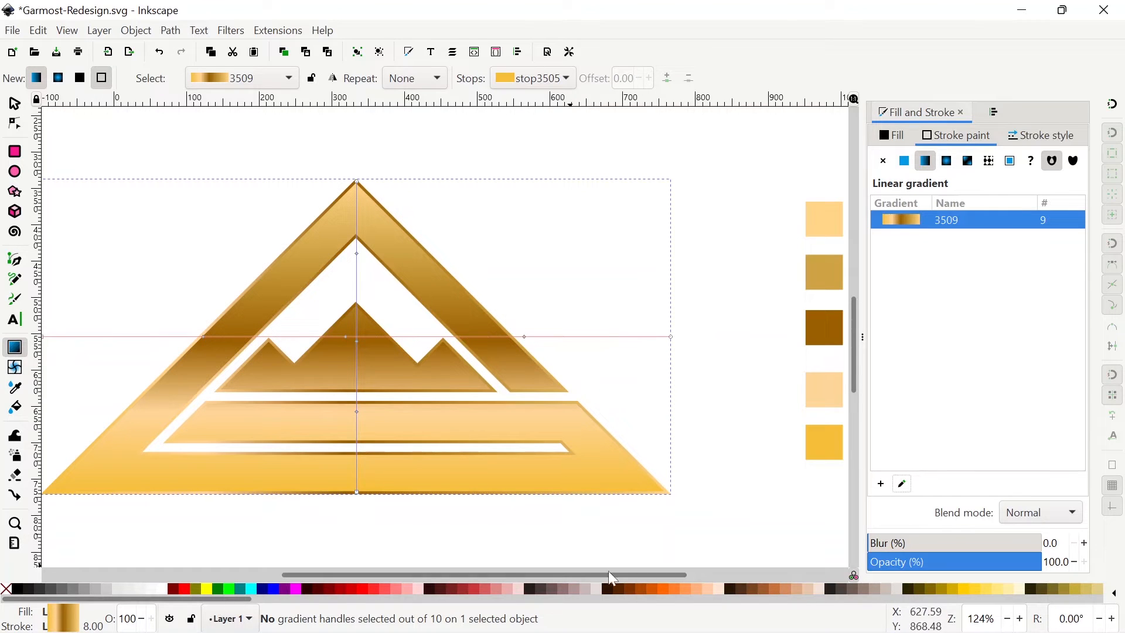
pyautogui.moveTo(632, 575); pyautogui.dragTo(607, 574)
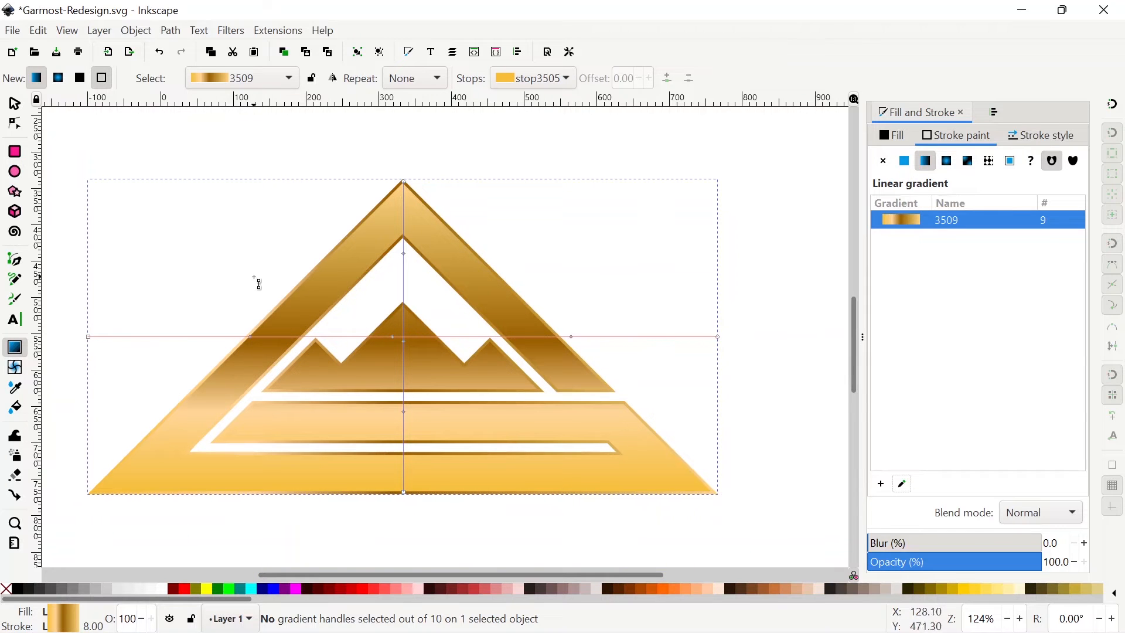
pyautogui.scroll(1, 255, 284)
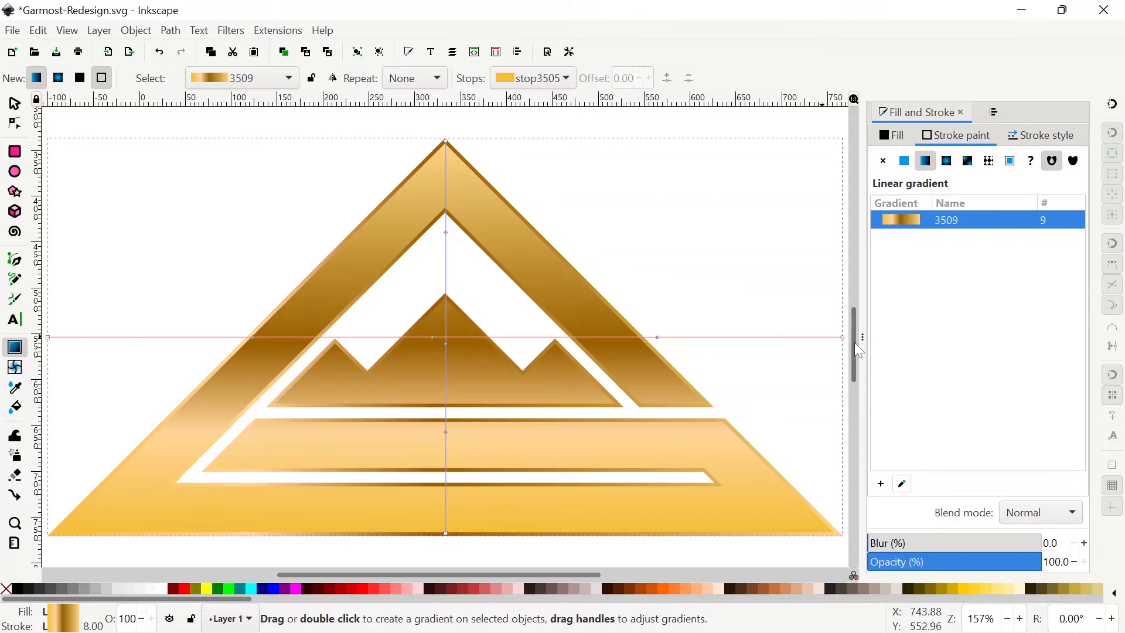
pyautogui.moveTo(847, 344)
pyautogui.mouseDown()
pyautogui.moveTo(413, 445)
pyautogui.moveTo(388, 466)
pyautogui.moveTo(389, 536)
pyautogui.mouseUp()
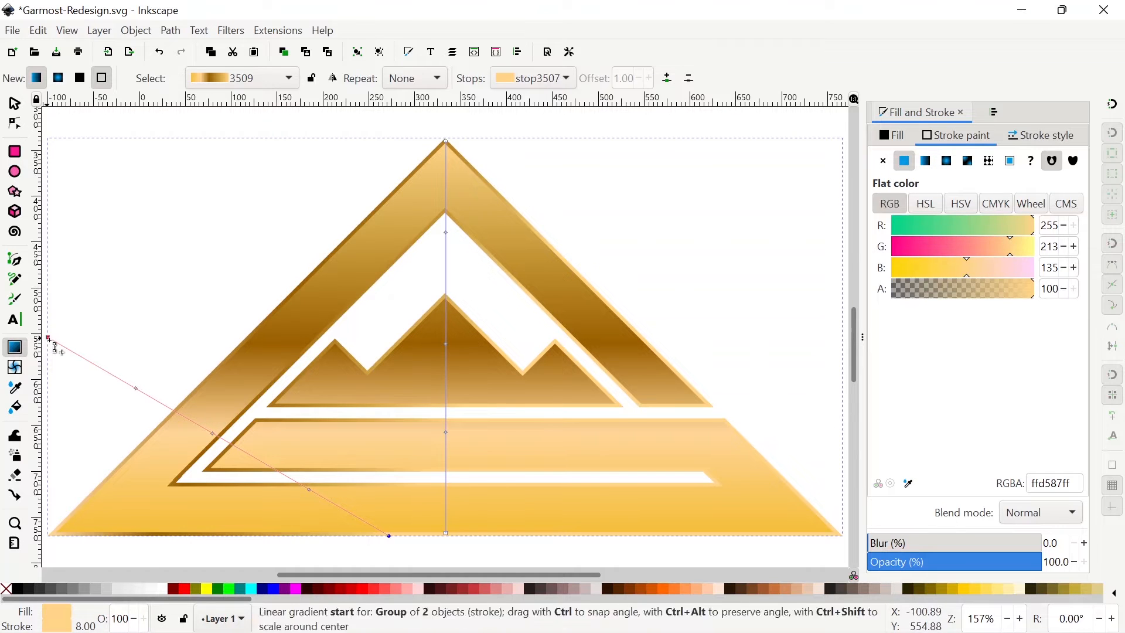
pyautogui.moveTo(51, 341); pyautogui.dragTo(389, 137)
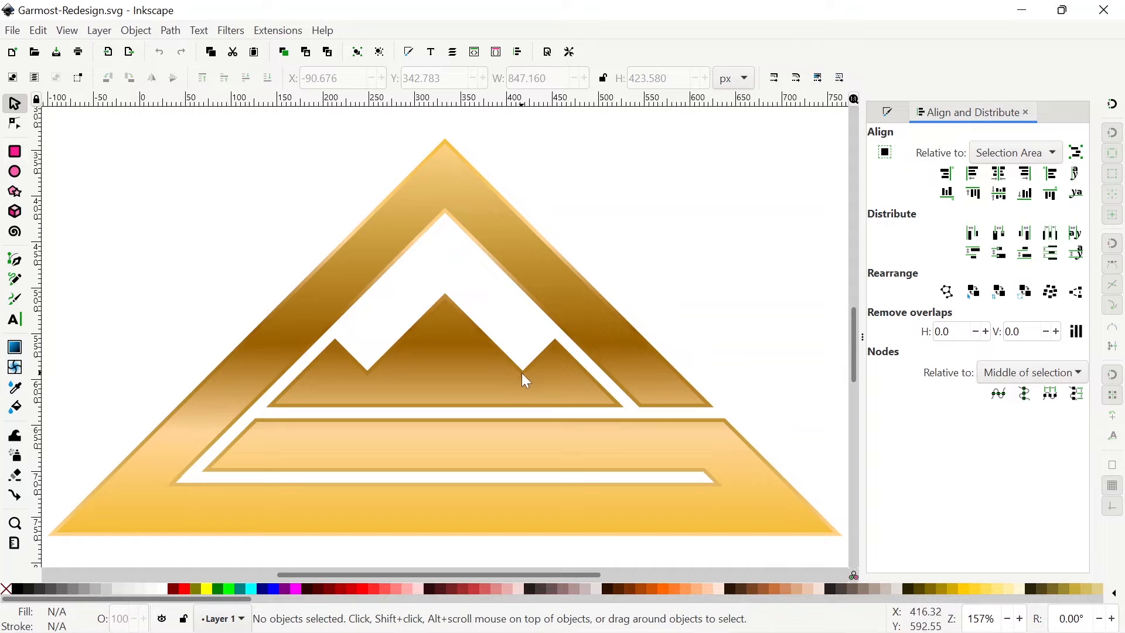
pyautogui.click(859, 340)
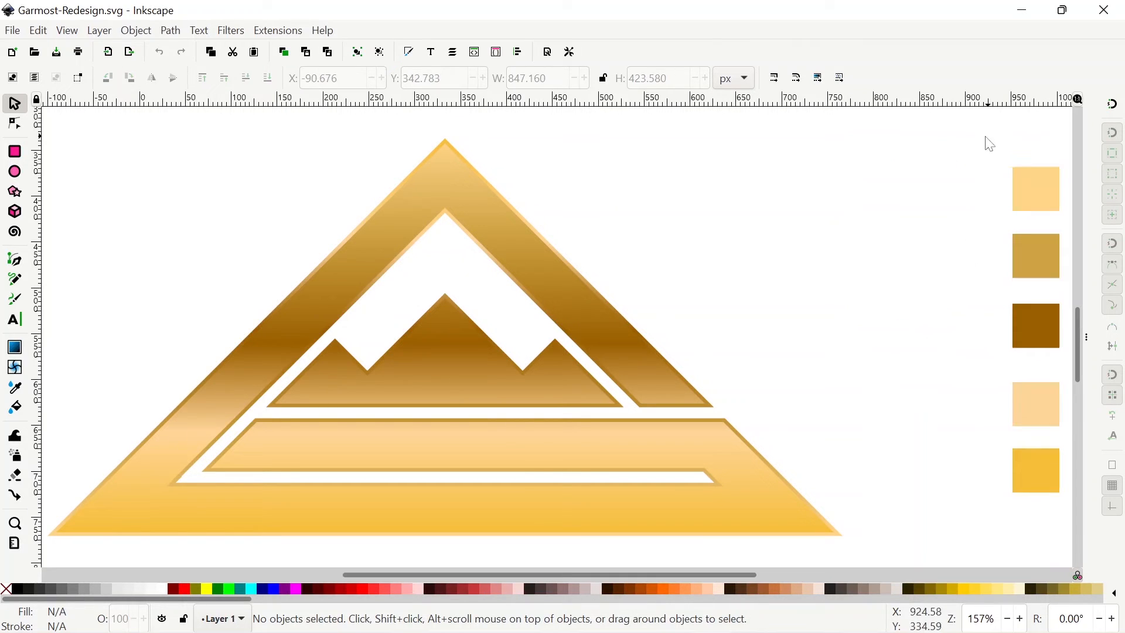
# Delete the column of sample colour rectangles beside the logo, leaving nothing selected.
pyautogui.moveTo(977, 140); pyautogui.dragTo(968, 516)
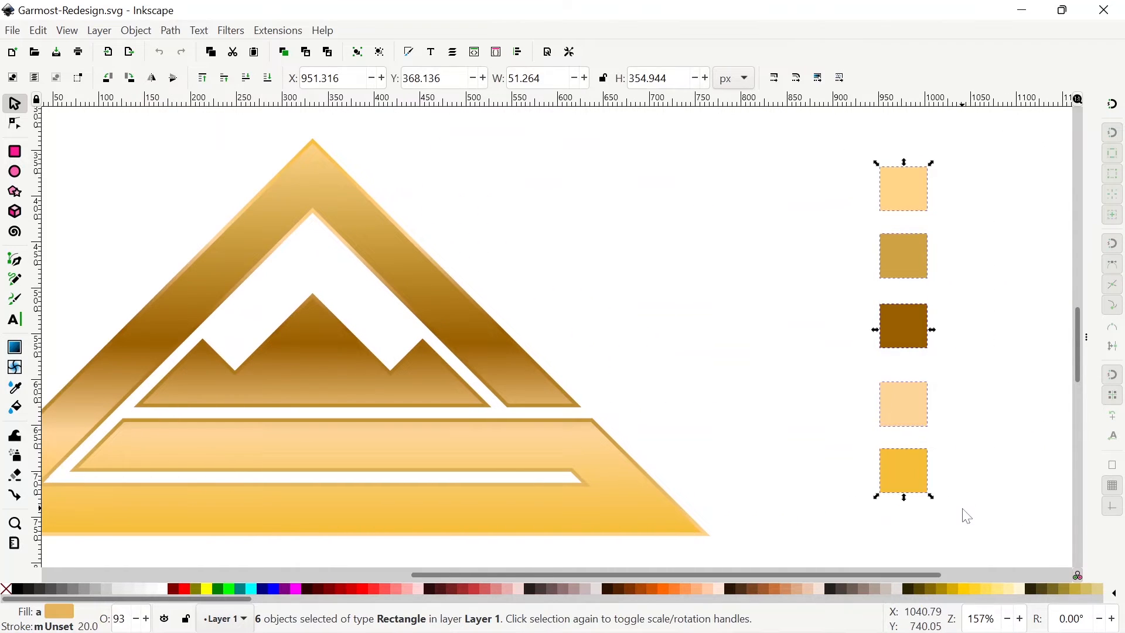
pyautogui.press('Delete')
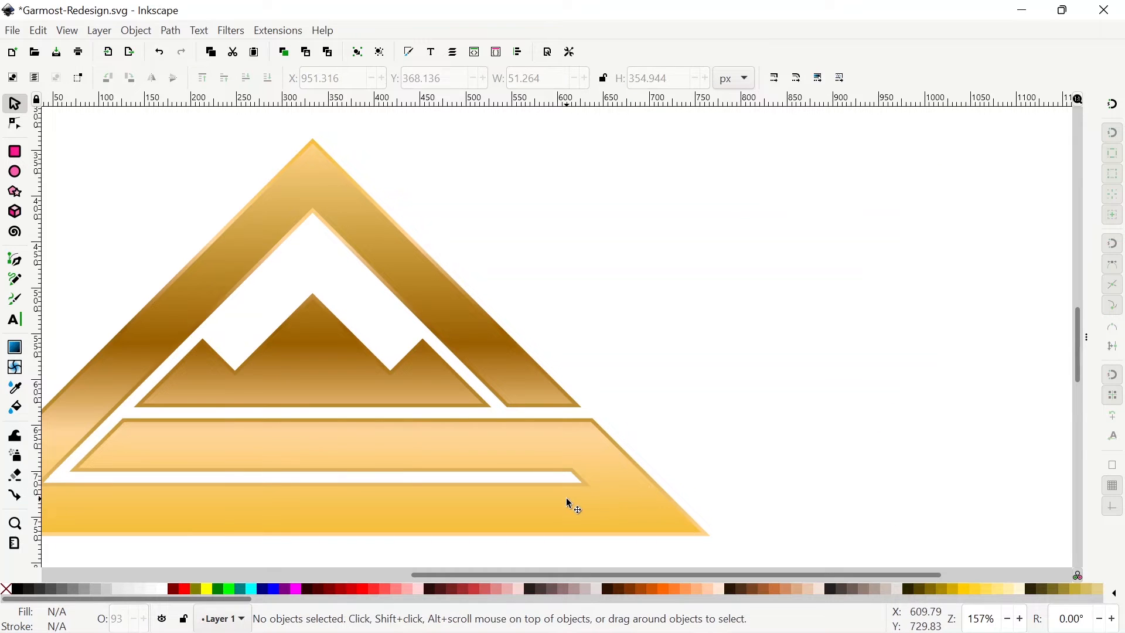
pyautogui.click(460, 315)
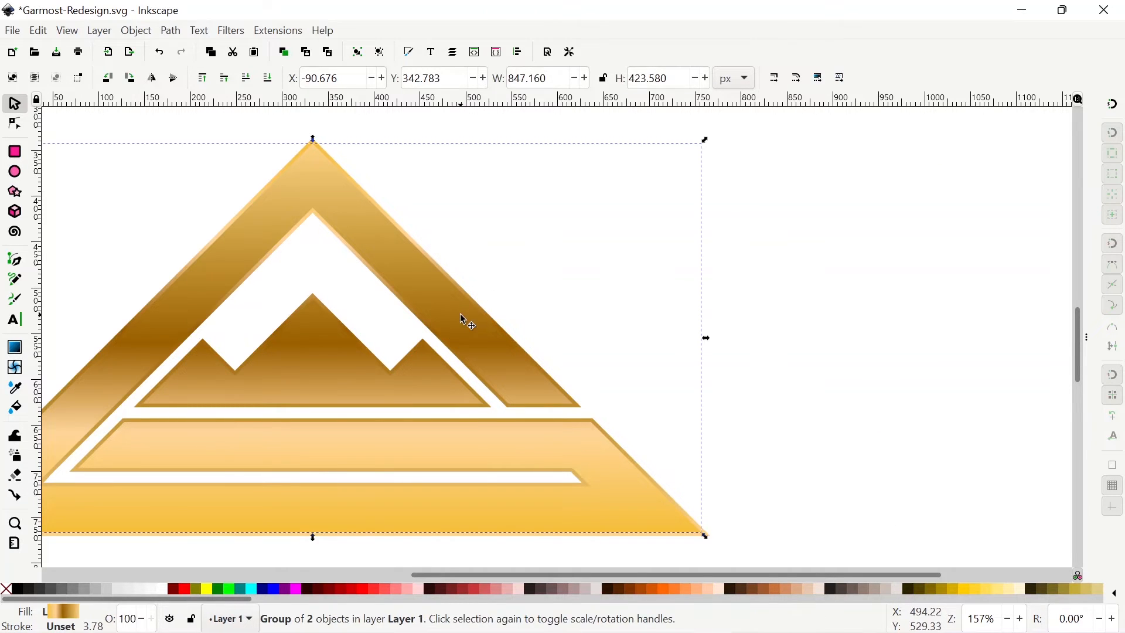
pyautogui.keyDown('shift'); pyautogui.click(503, 334); pyautogui.keyUp('shift')
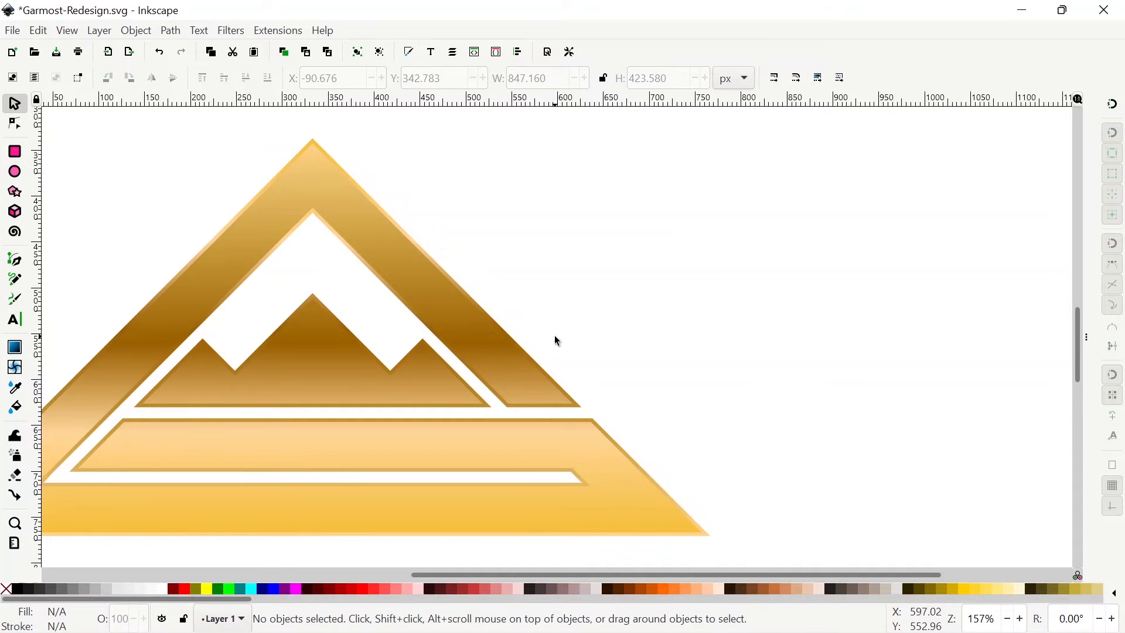
pyautogui.hotkey('ctrl', 'a')
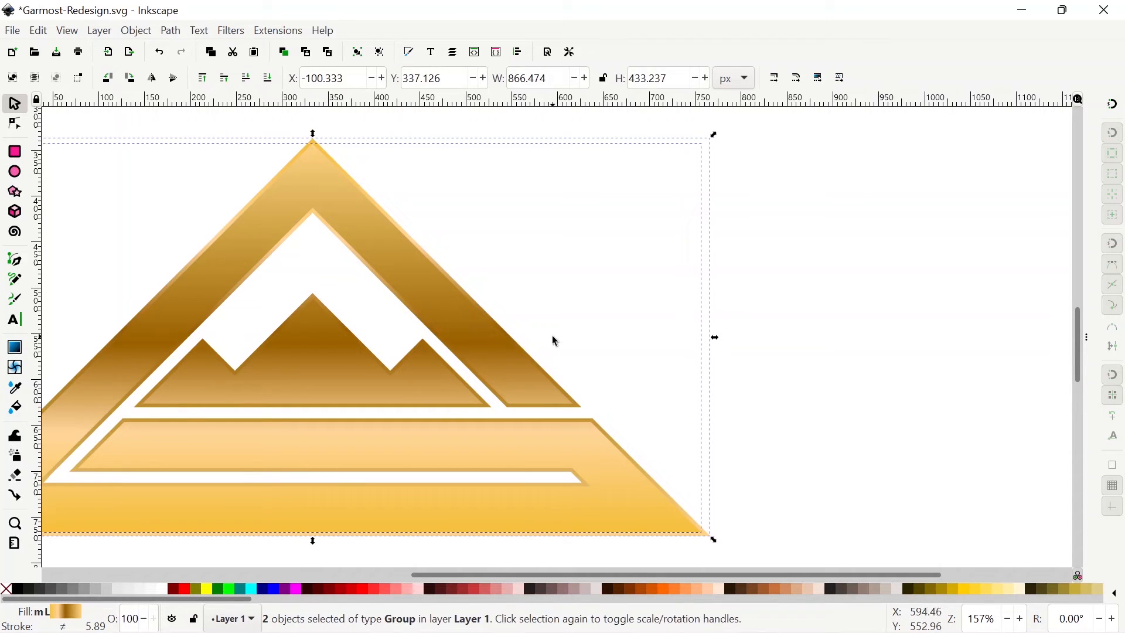
pyautogui.press('3')
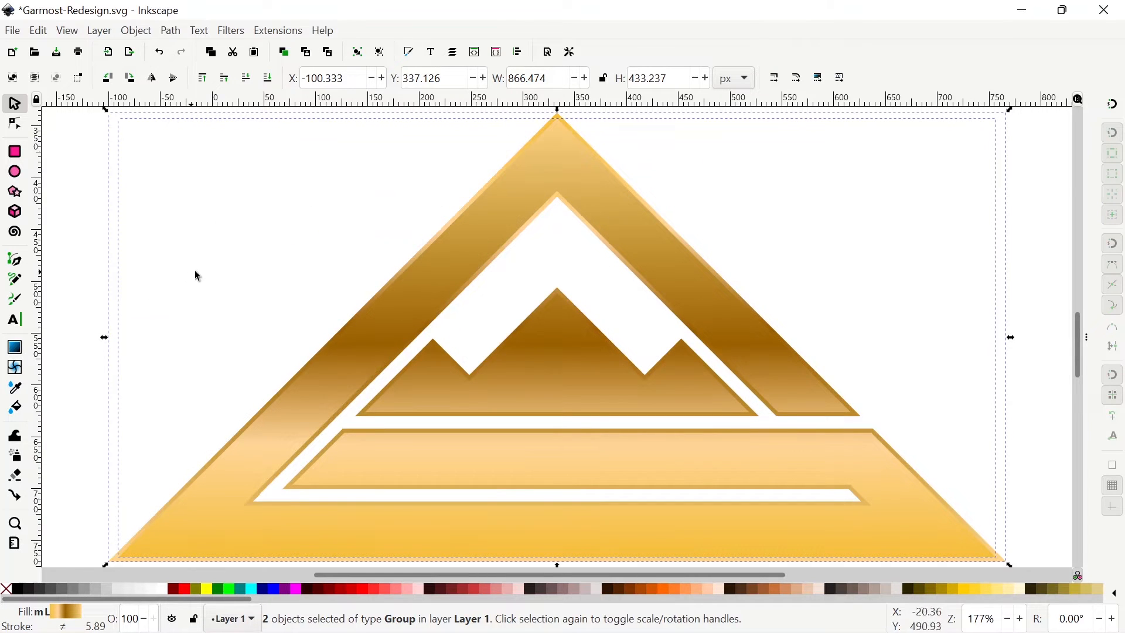
pyautogui.click(80, 253)
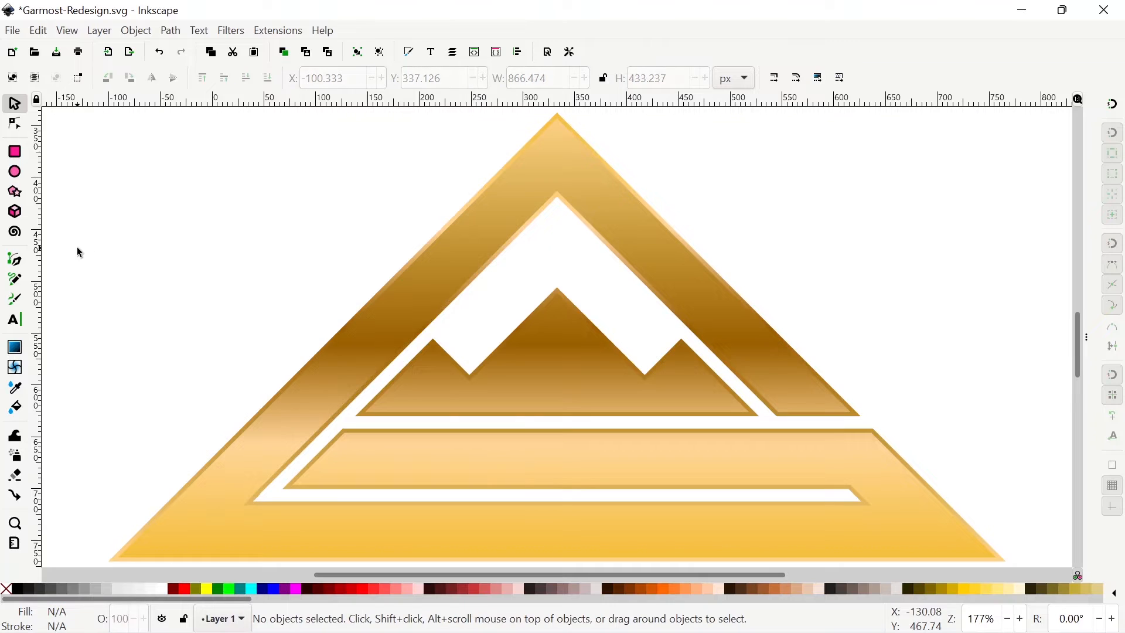
# Duplicate the front gold logo group in place and fill the copy white.
pyautogui.click(565, 145)
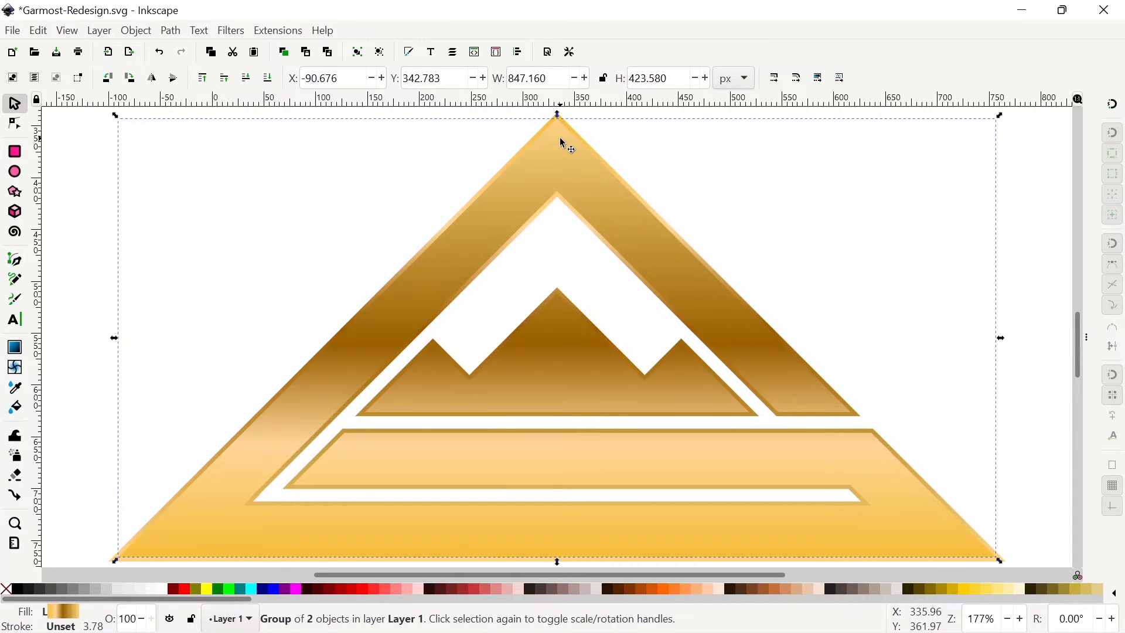
pyautogui.press('ctrl')
pyautogui.click(164, 590)
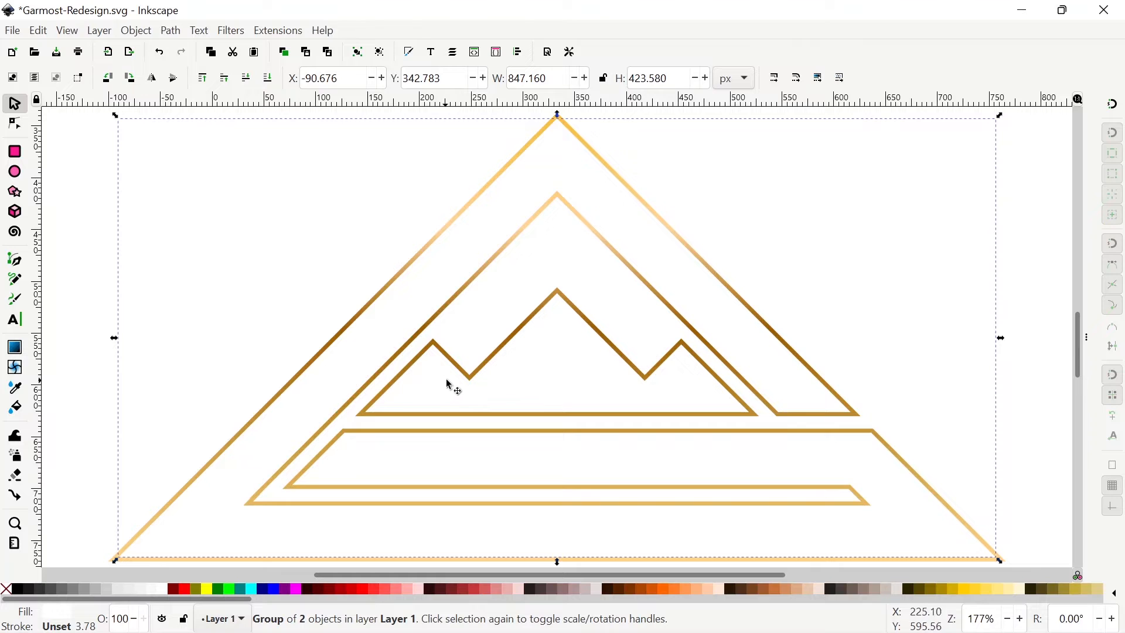
# Add an Offset live path effect to the white logo copy.
pyautogui.click(172, 31)
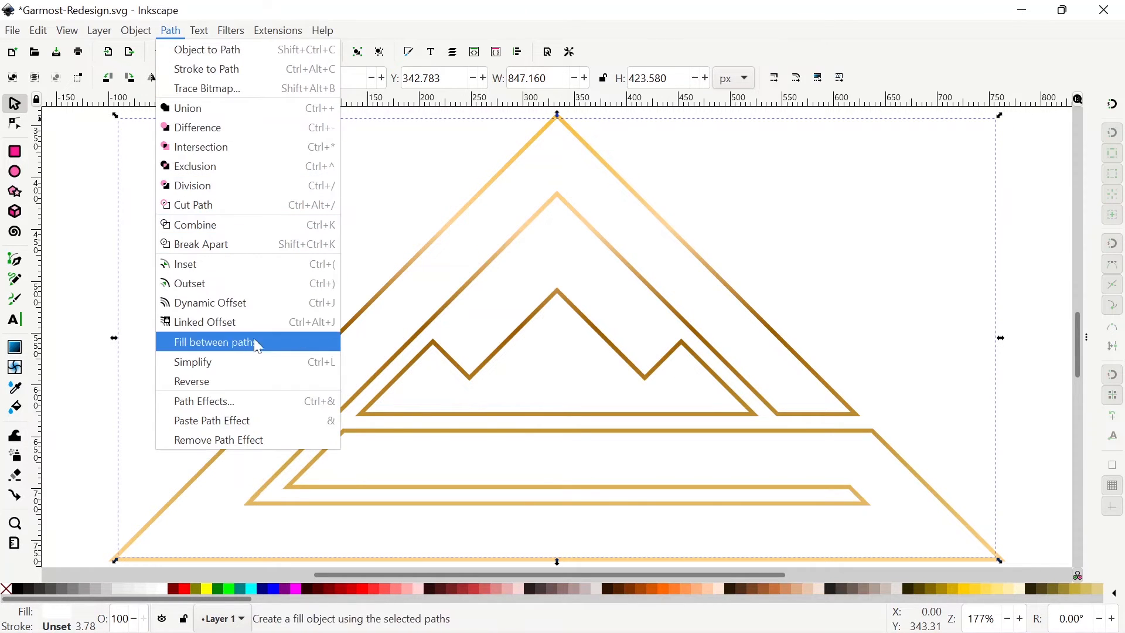
pyautogui.click(240, 402)
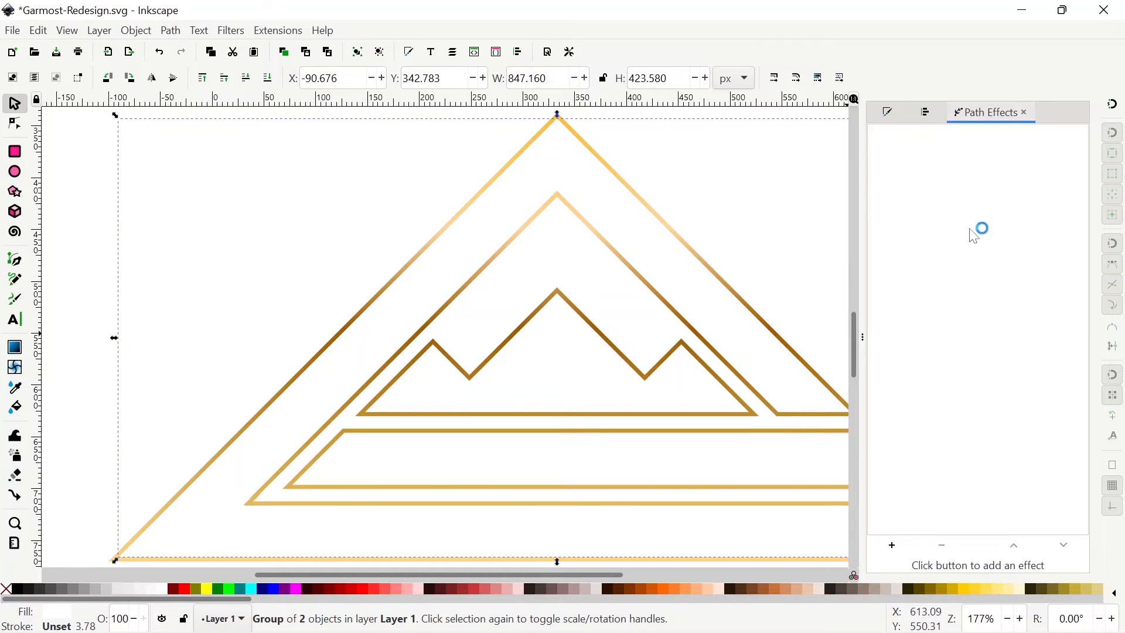
pyautogui.click(897, 550)
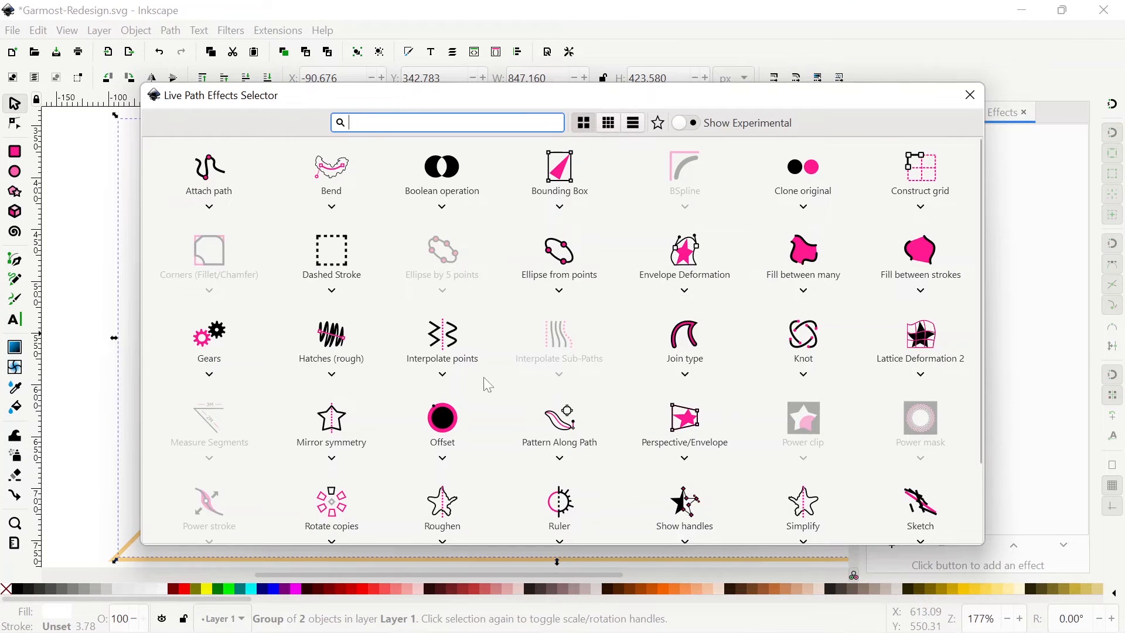
pyautogui.scroll(-1, 829, 346)
pyautogui.scroll(1, 779, 364)
pyautogui.scroll(-2, 780, 365)
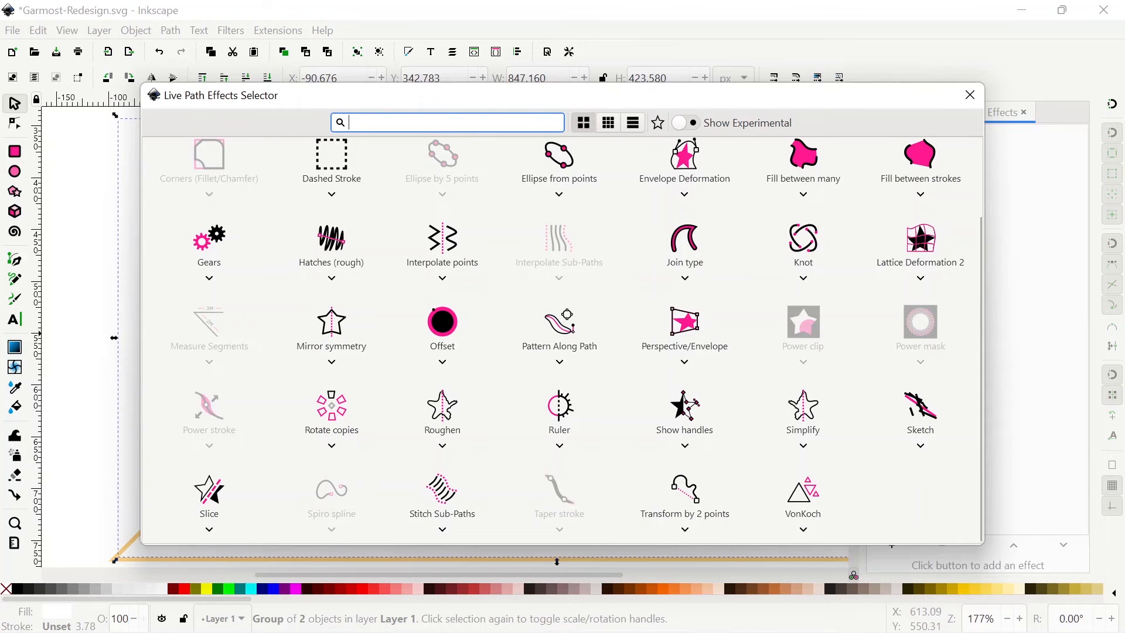
pyautogui.write('off')
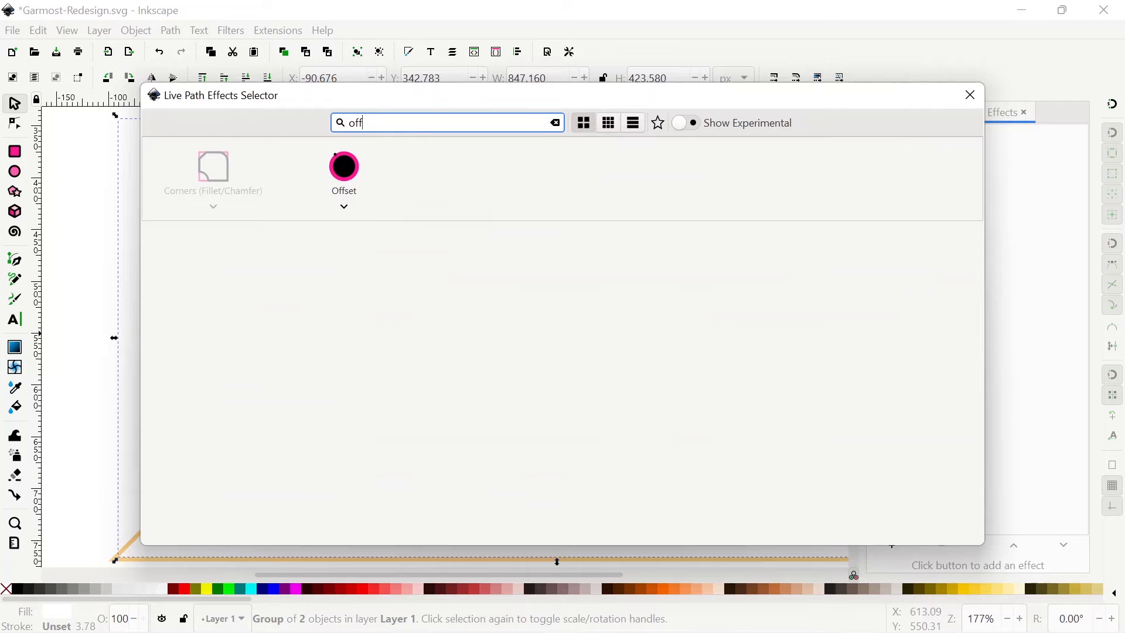
pyautogui.click(345, 170)
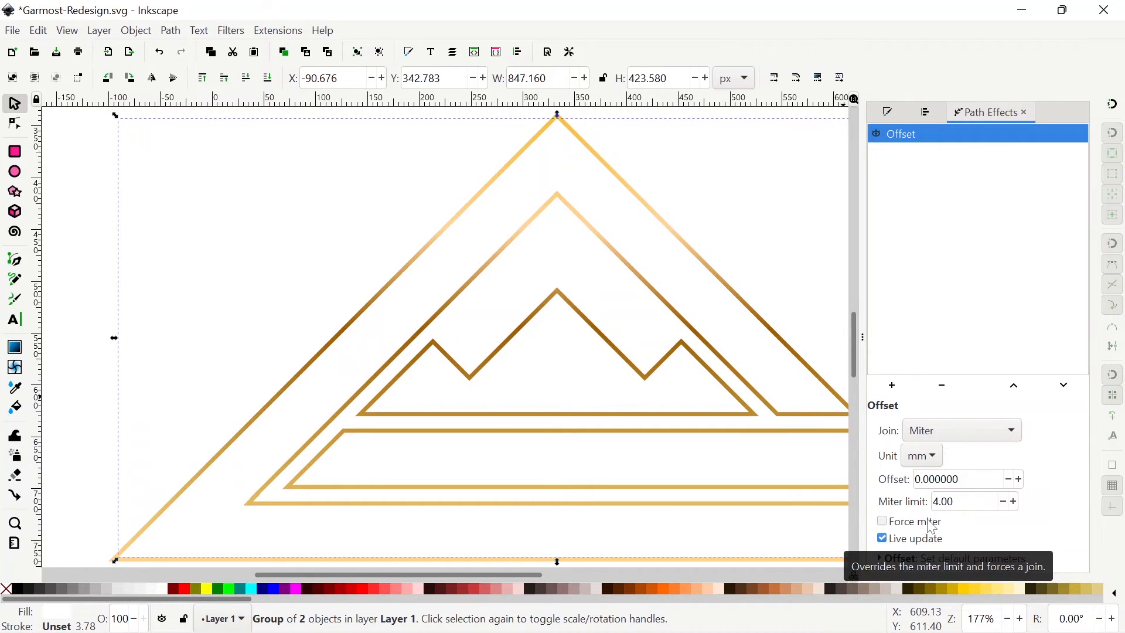
# Shrink the white copy inward by about 0.63 mm with its Offset effect, close Path Effects and deselect the copy.
pyautogui.click(859, 339)
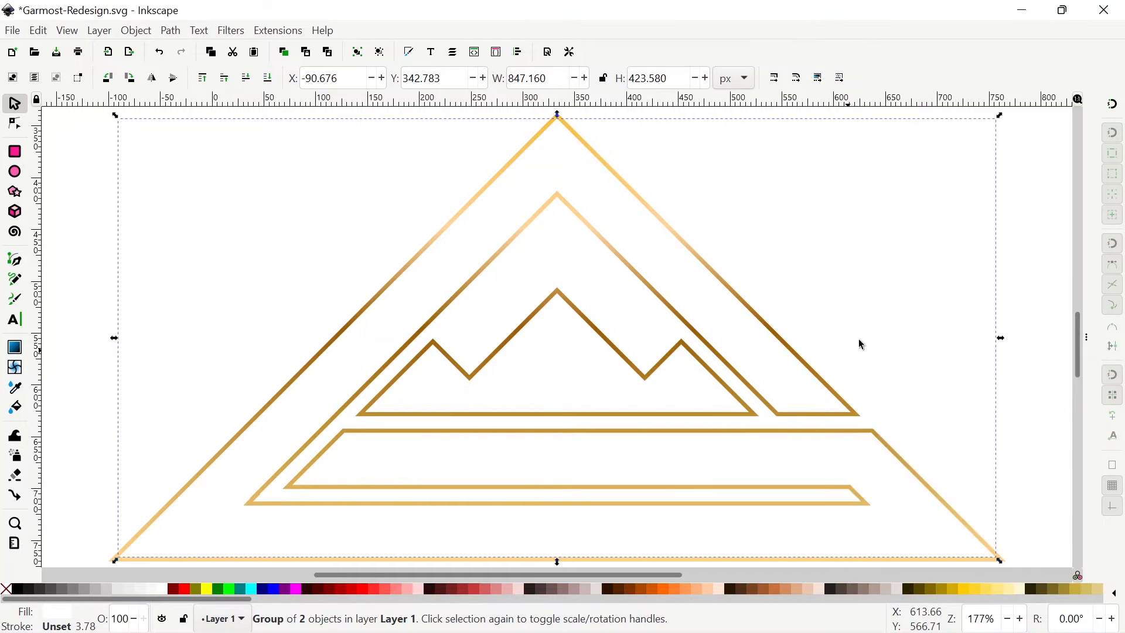
pyautogui.click(16, 125)
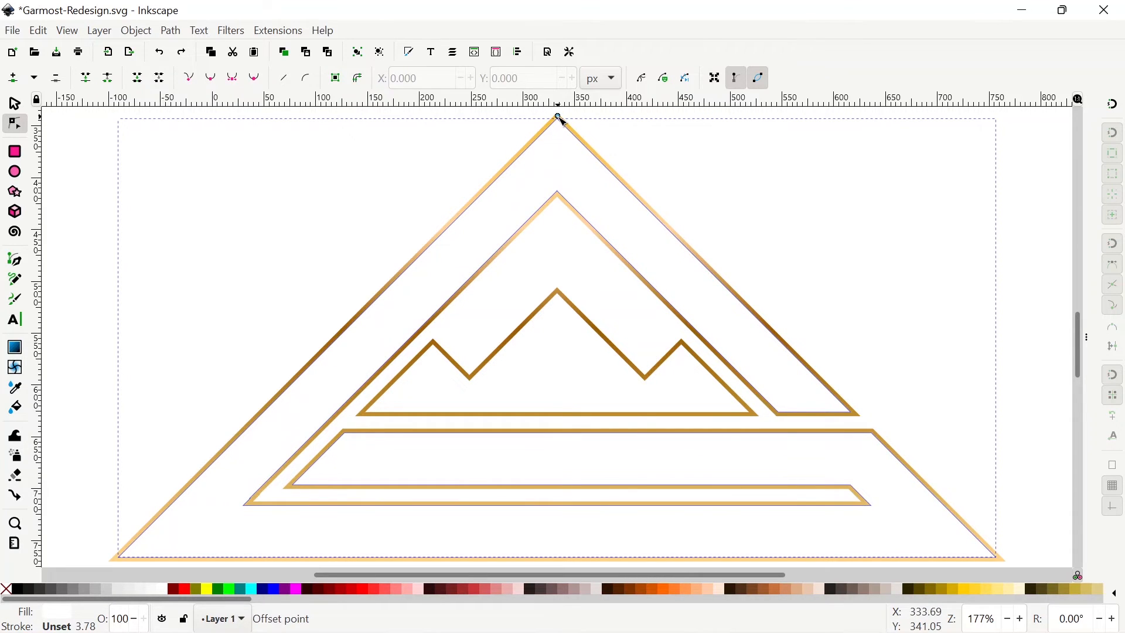
pyautogui.moveTo(558, 117); pyautogui.dragTo(560, 123)
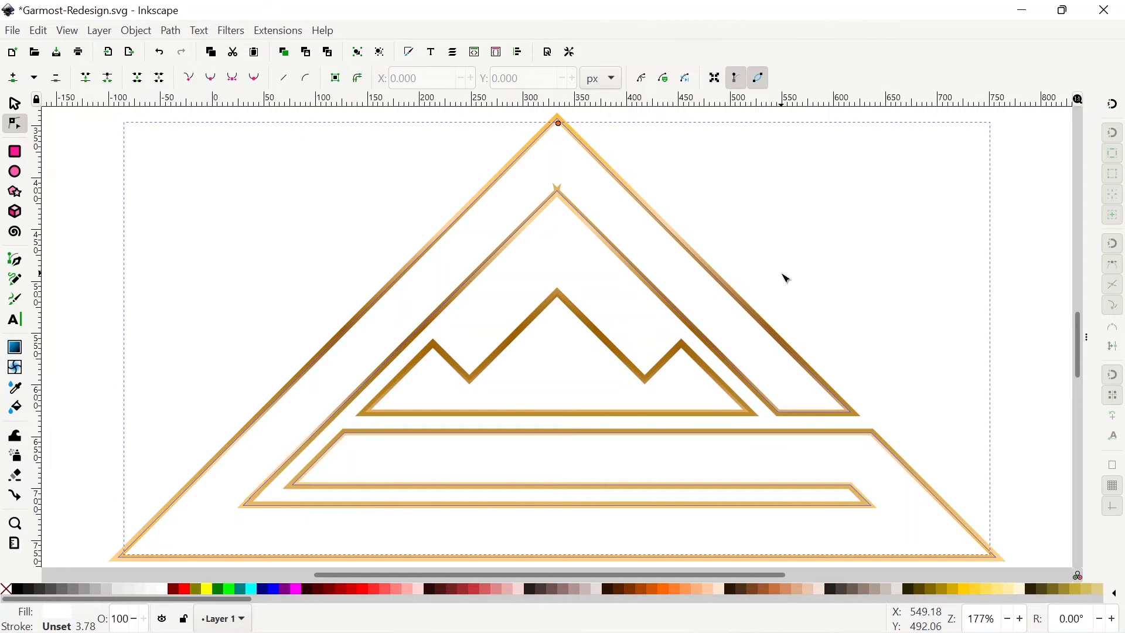
pyautogui.click(1090, 343)
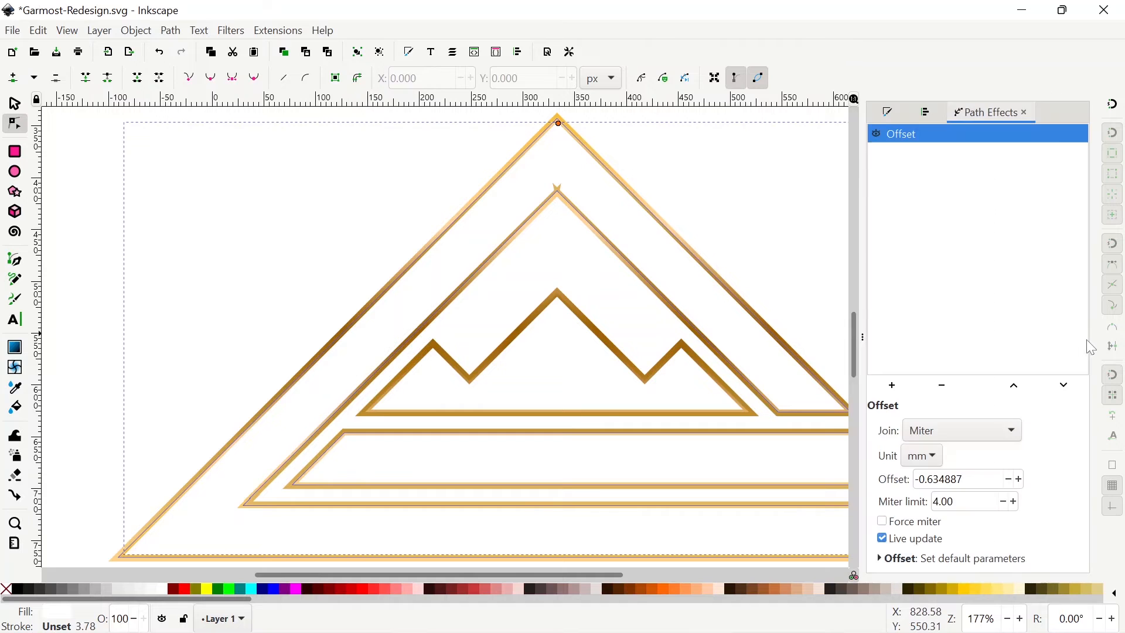
pyautogui.click(1026, 112)
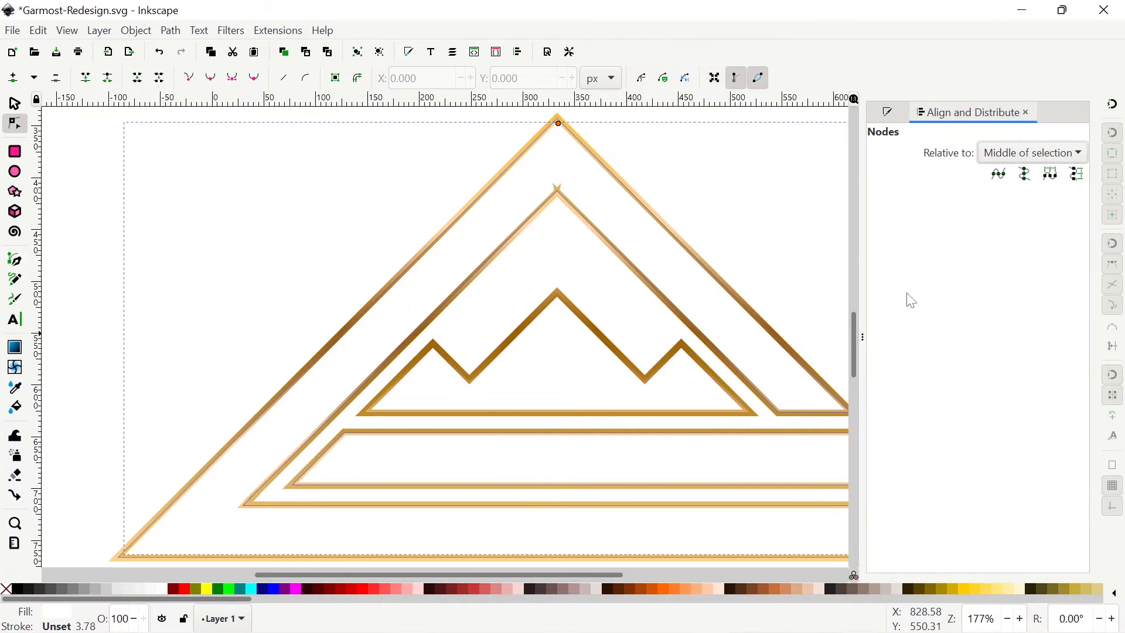
pyautogui.click(860, 340)
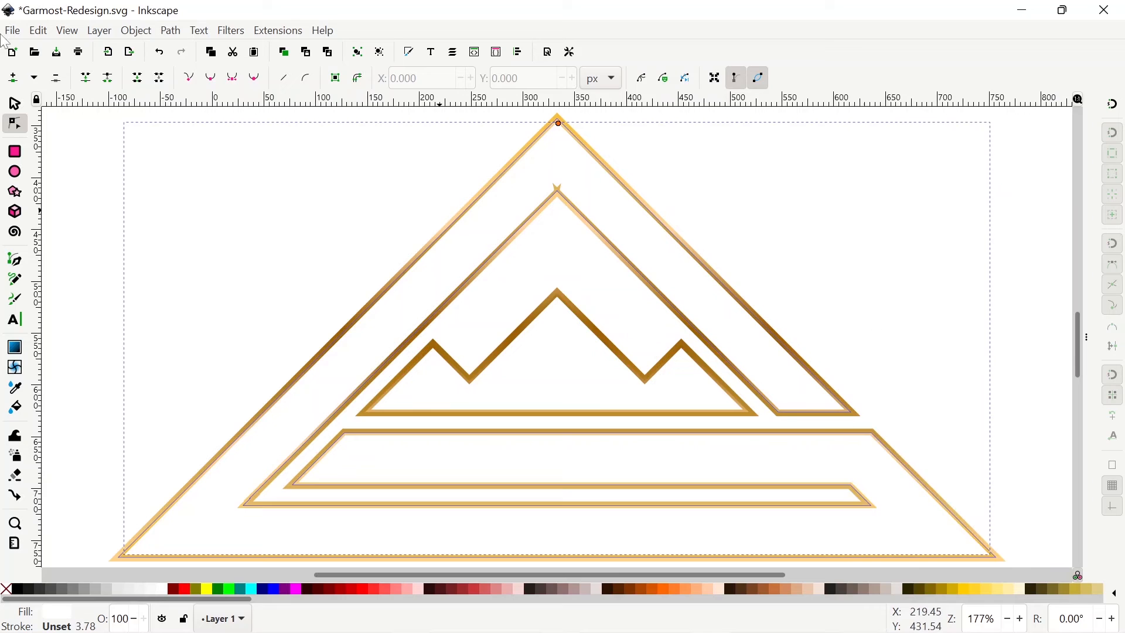
pyautogui.click(16, 104)
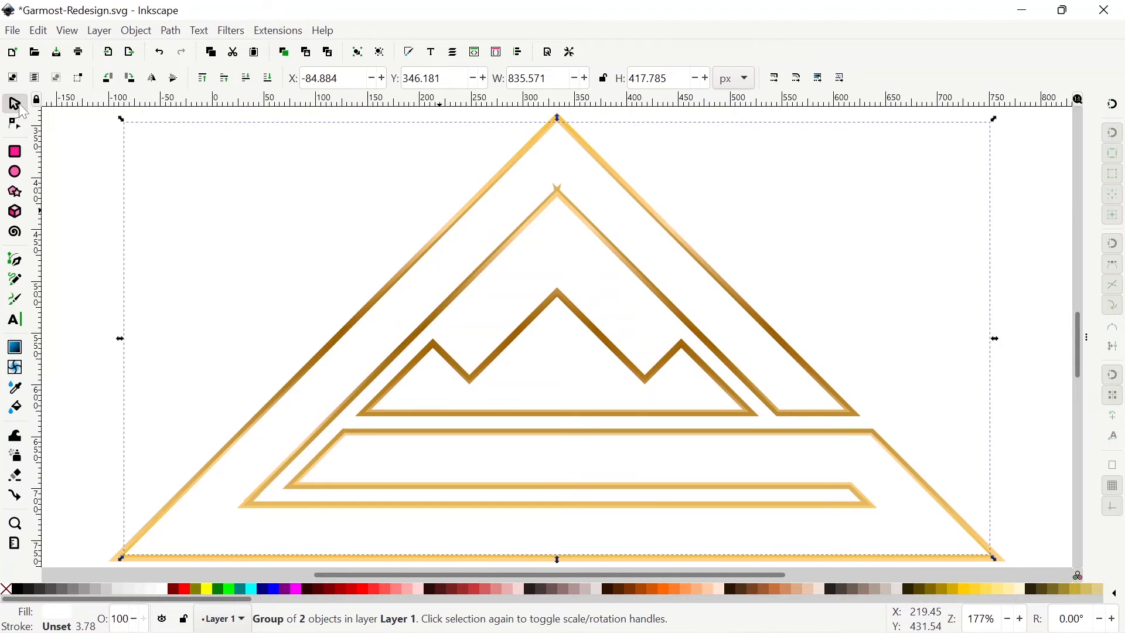
pyautogui.click(70, 170)
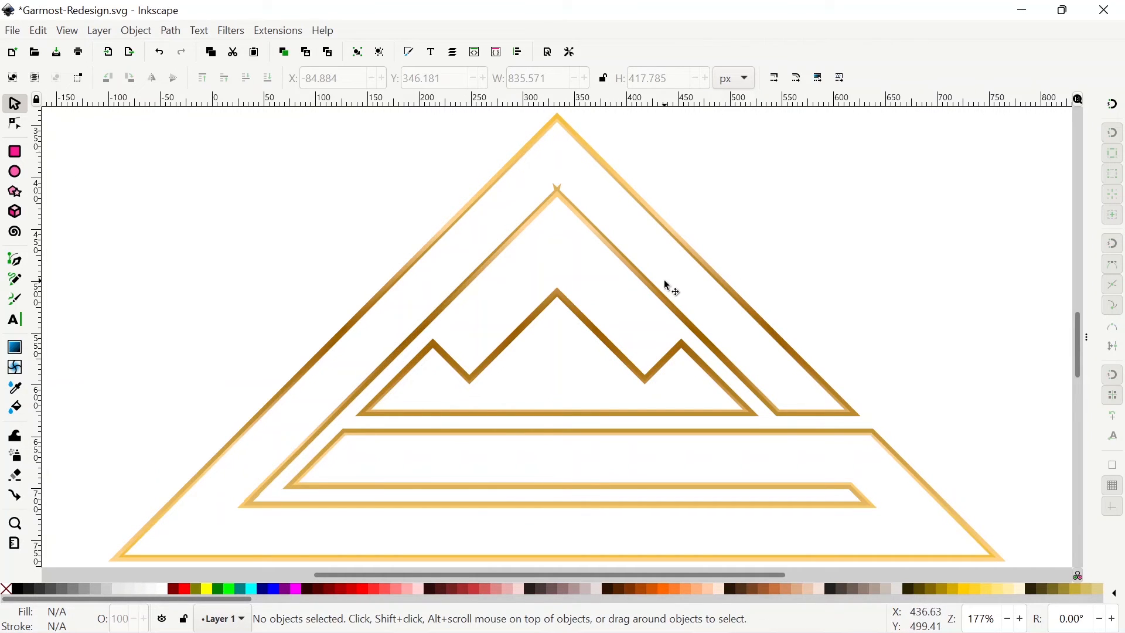
# Draw an ellipse with radii of about 329 by 108 px over the logo's upper half, with no stroke and a bright green fill.
pyautogui.press('-')
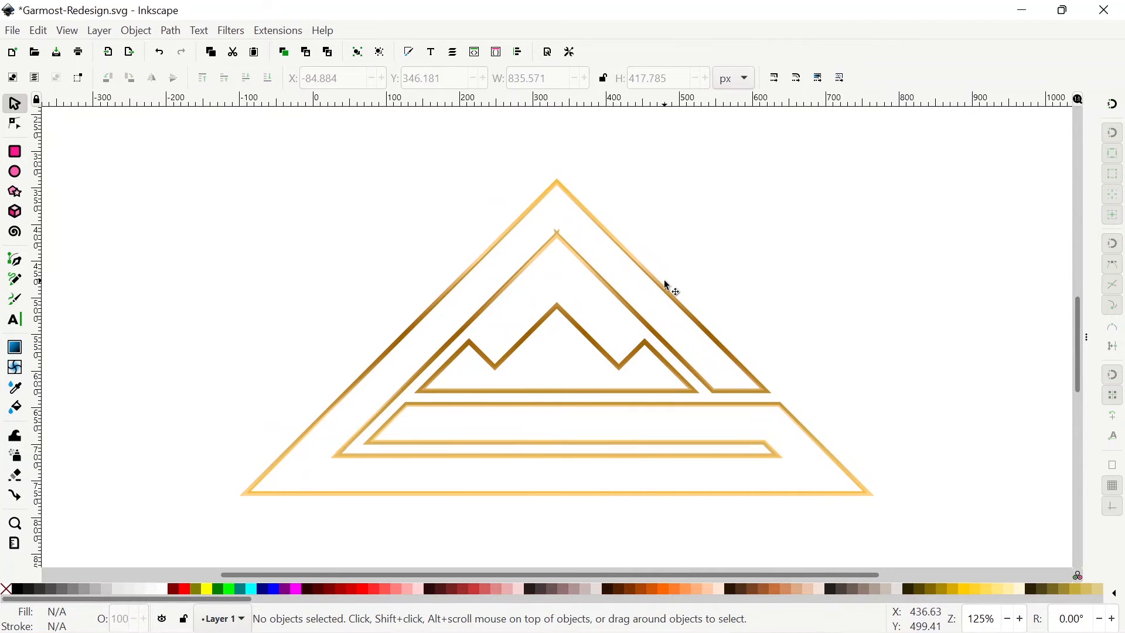
pyautogui.click(14, 175)
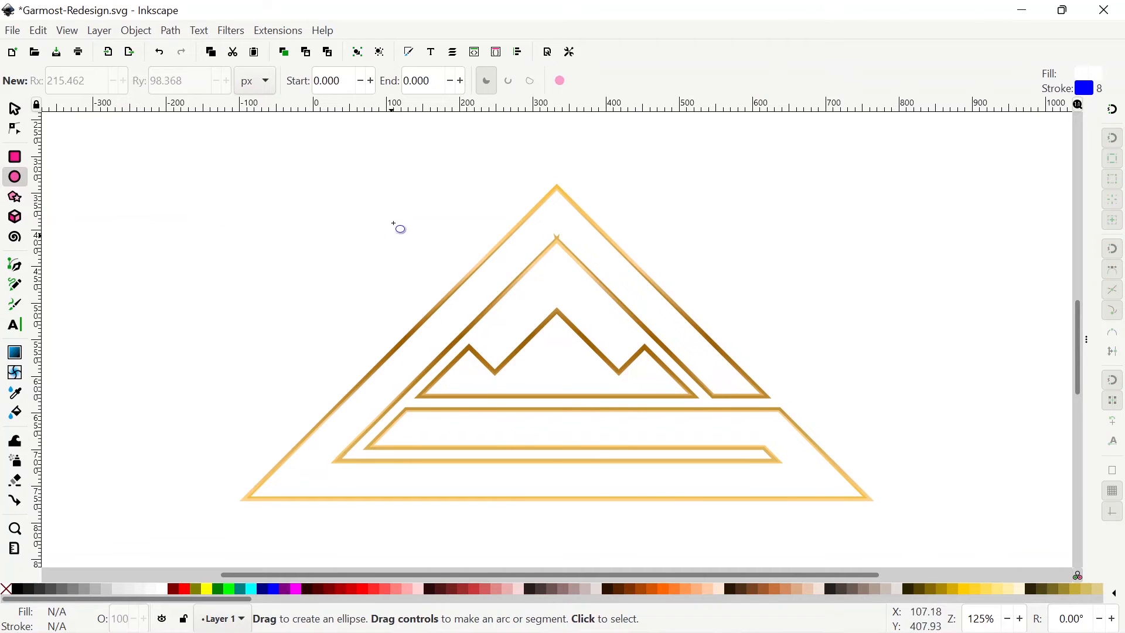
pyautogui.moveTo(322, 184); pyautogui.dragTo(808, 346)
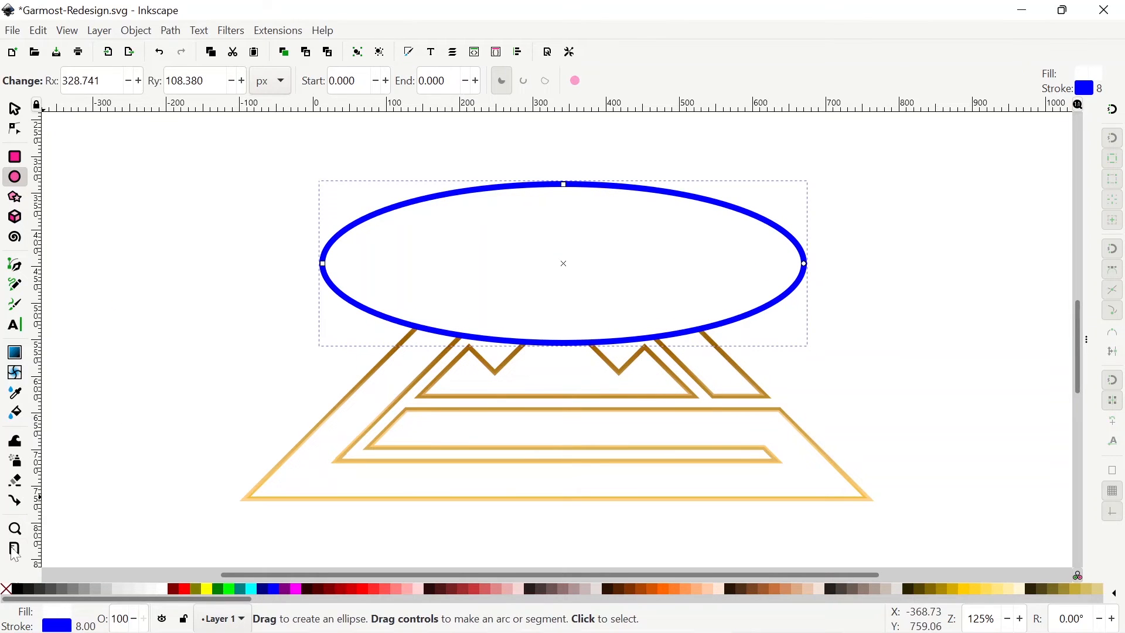
pyautogui.keyDown('shift'); pyautogui.click(7, 592); pyautogui.keyUp('shift')
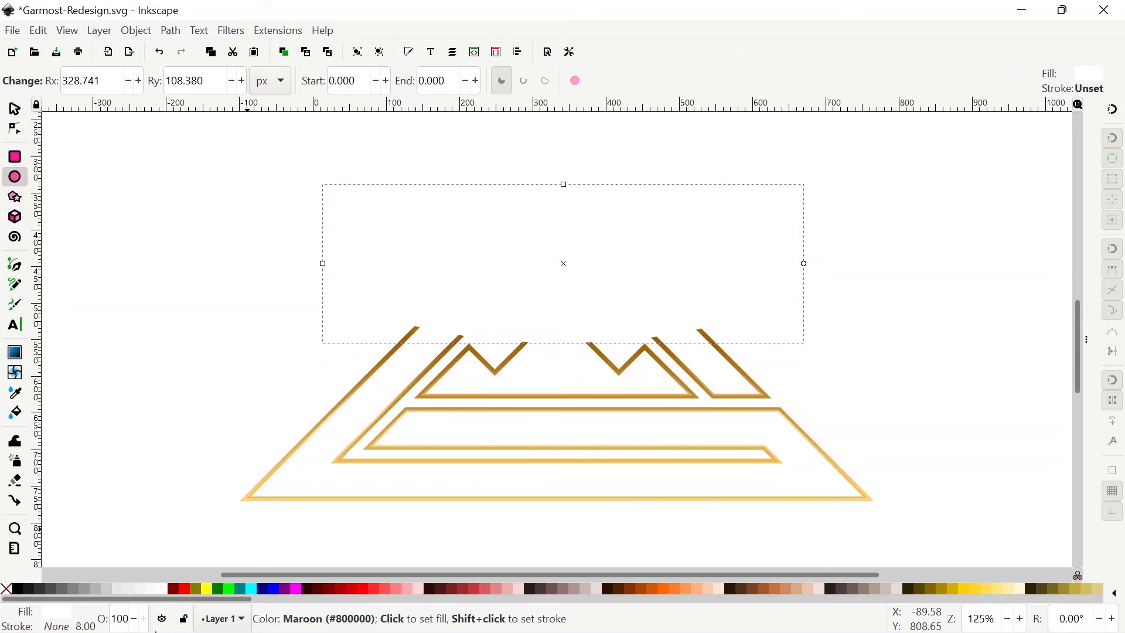
pyautogui.click(234, 590)
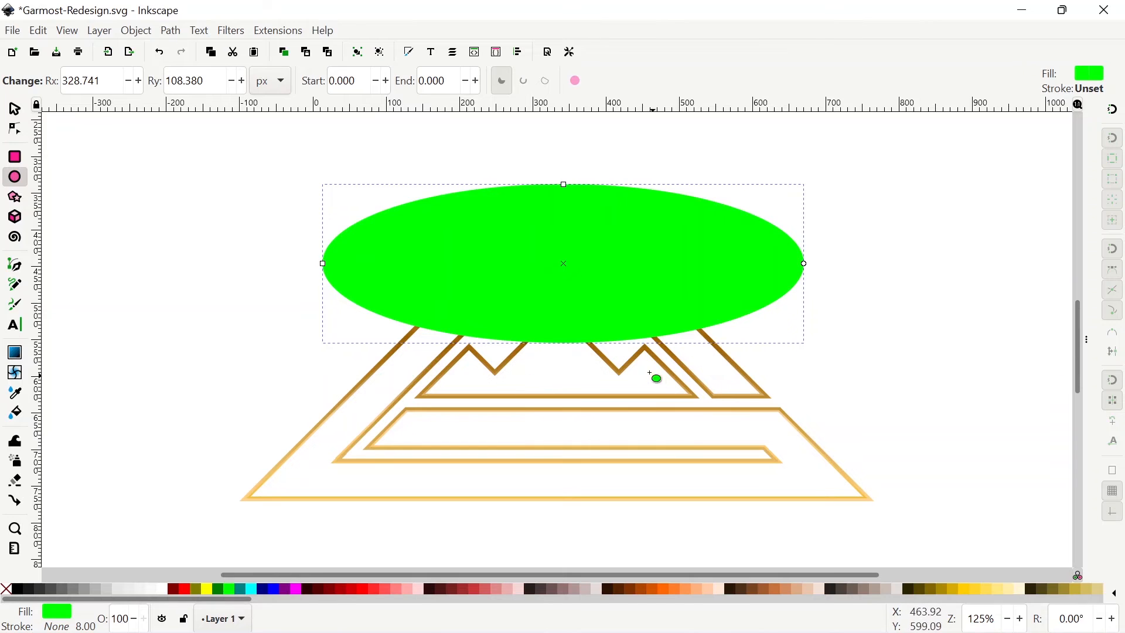
# Lower the green ellipse's opacity to about 49% and collapse the docked dialogs.
pyautogui.click(1088, 340)
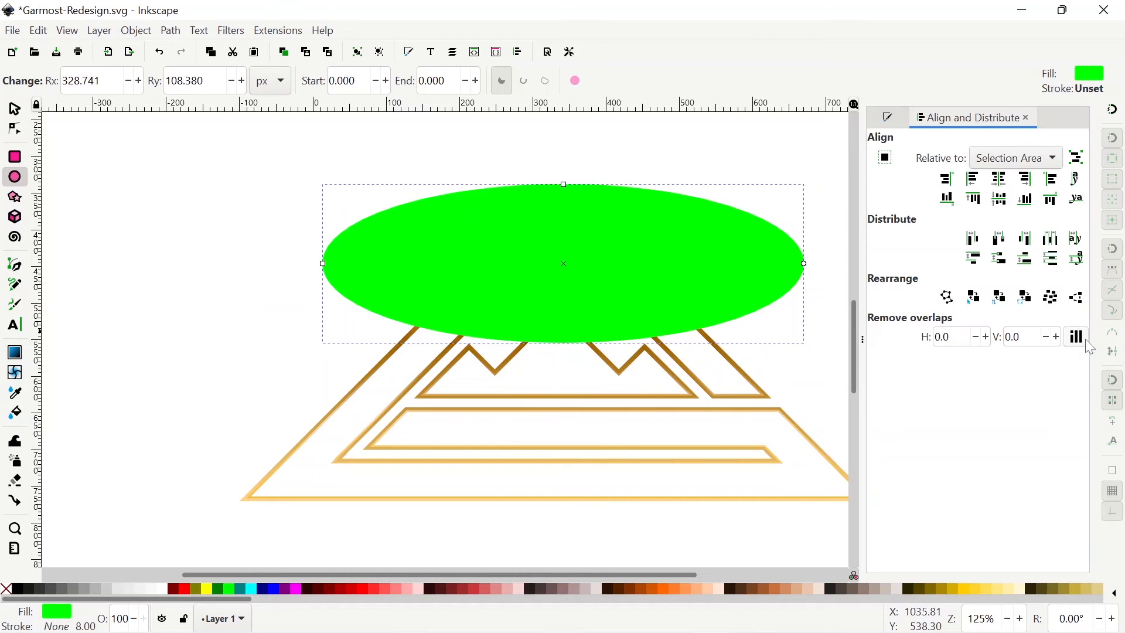
pyautogui.click(888, 117)
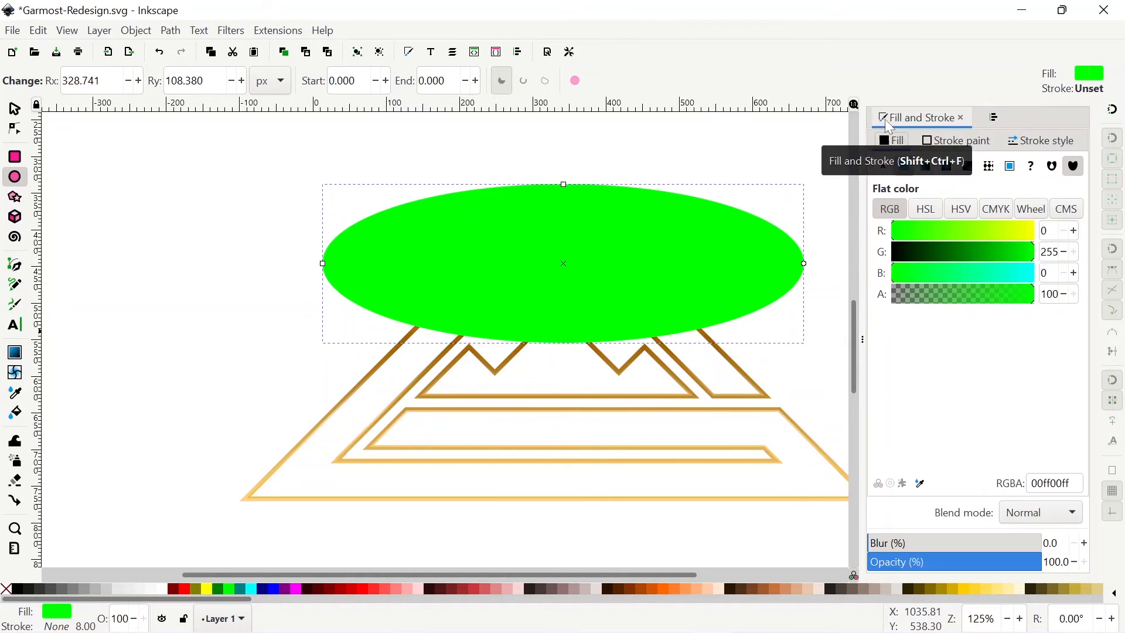
pyautogui.moveTo(967, 568); pyautogui.dragTo(950, 574)
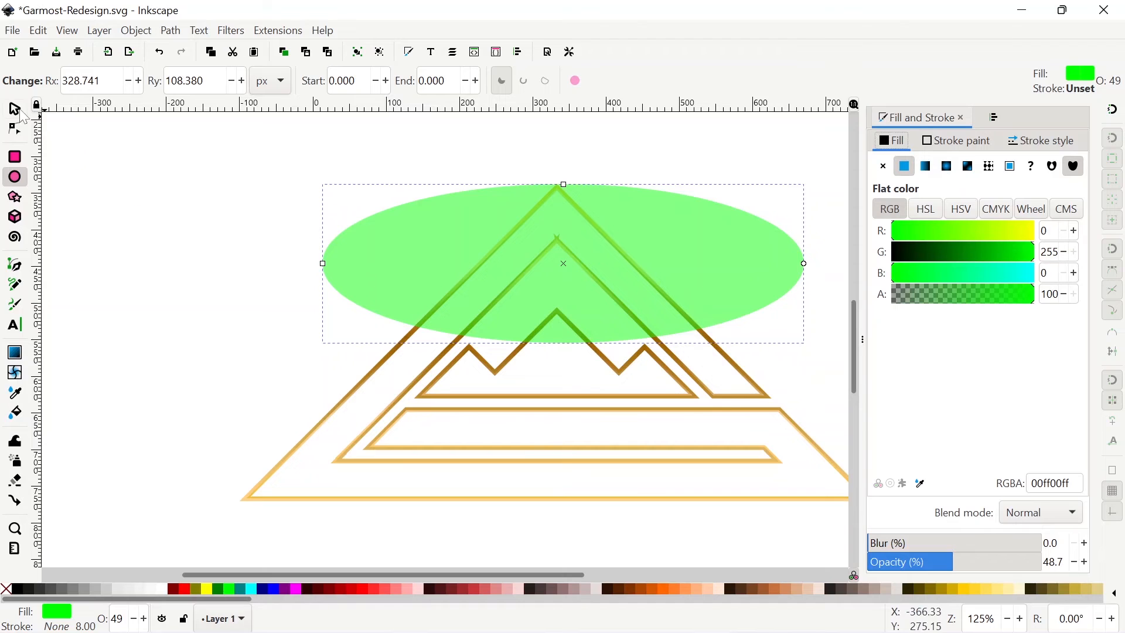
pyautogui.click(864, 338)
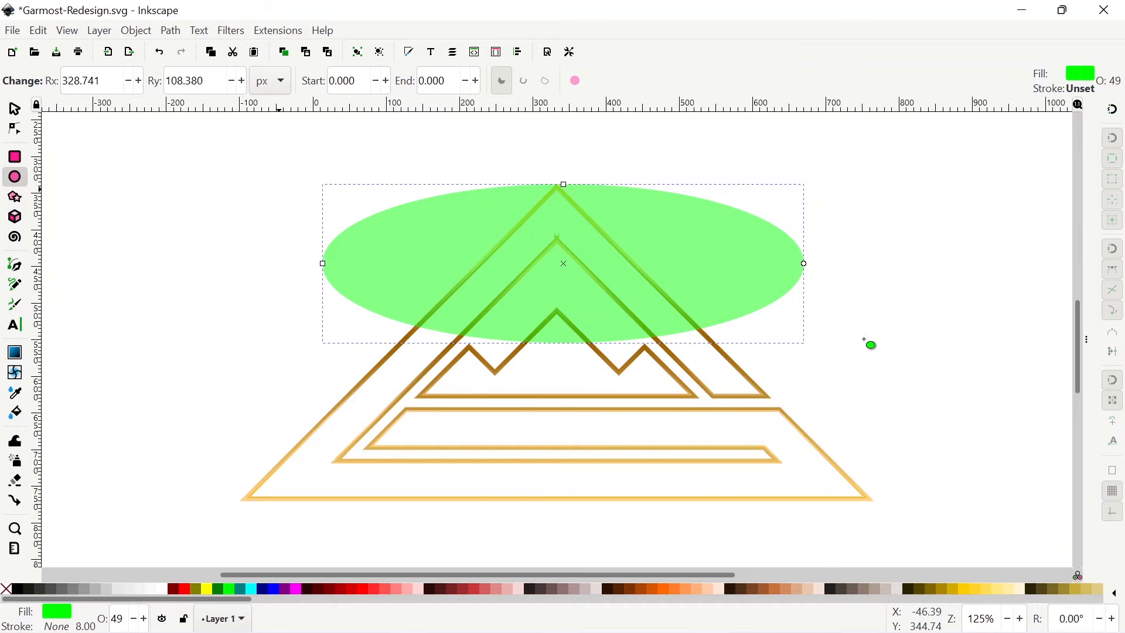
# Make the green ellipse taller, then enlarge it about its centre to about 939 by 355 px, covering the logo down to the mountains' base.
pyautogui.click(15, 110)
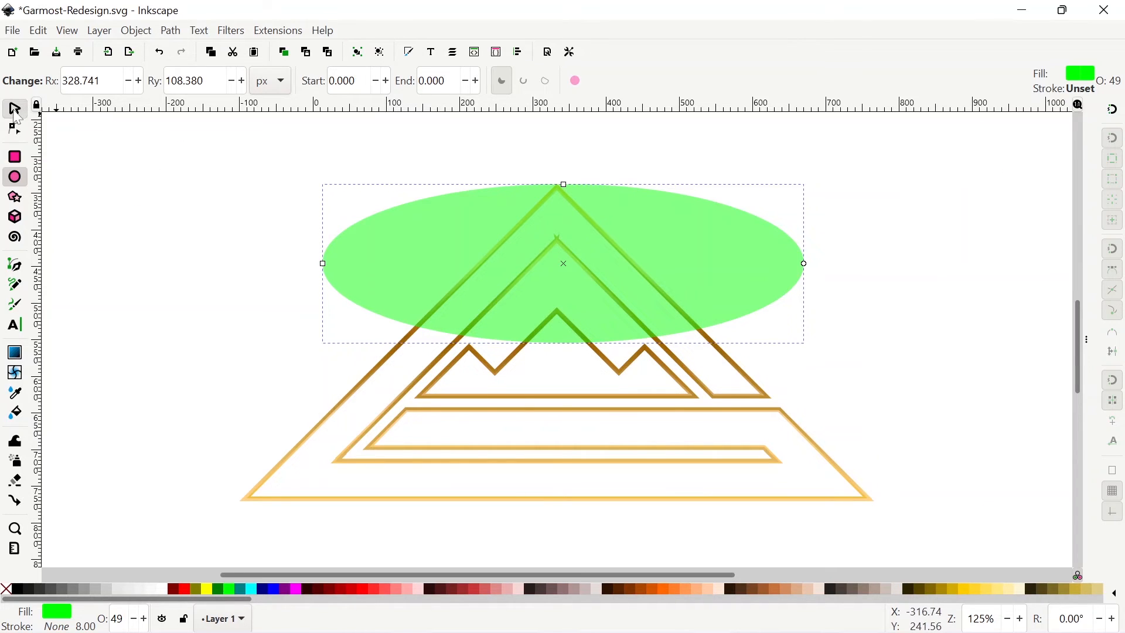
pyautogui.moveTo(566, 346); pyautogui.dragTo(562, 369)
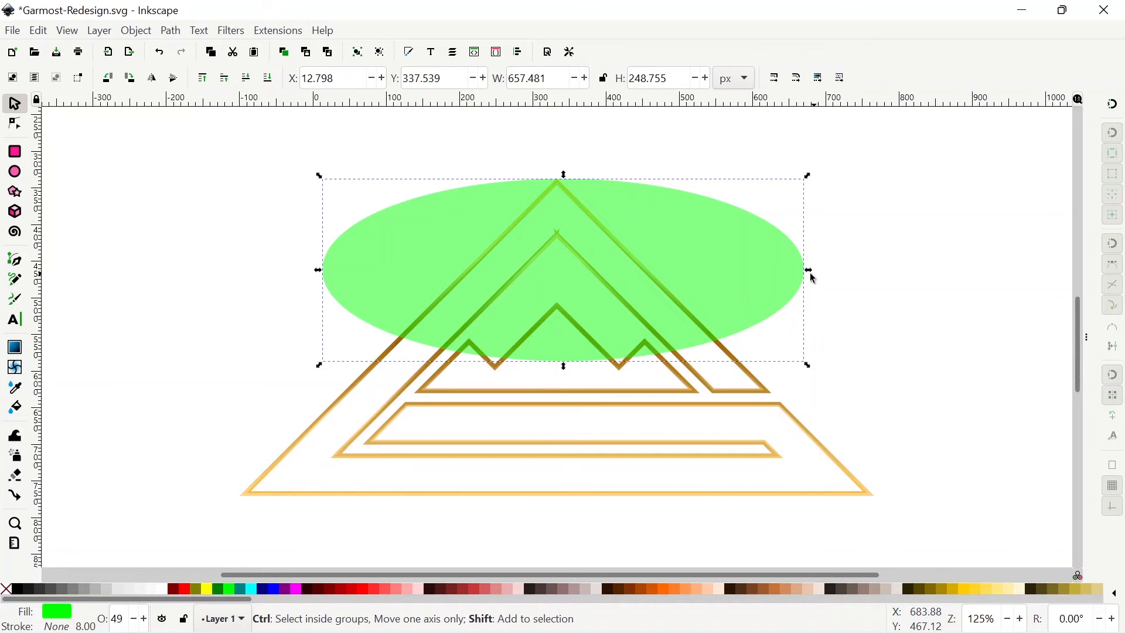
pyautogui.moveTo(811, 273); pyautogui.dragTo(914, 298)
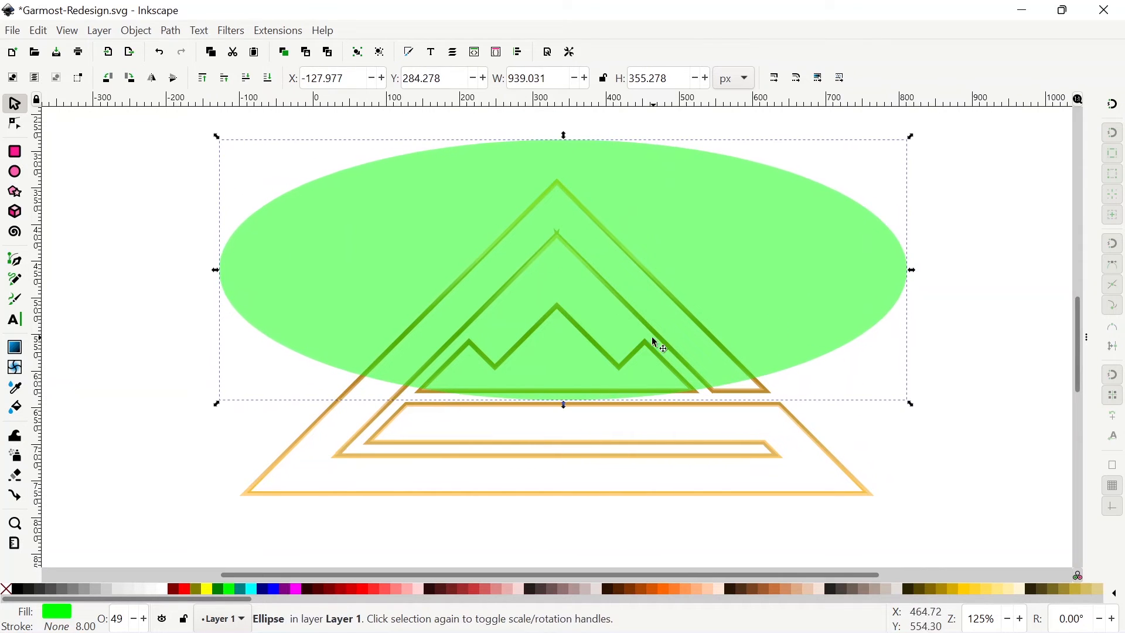
# Raise the green ellipse until its lower edge meets the mountains' valleys, then intersect it with the inset white copy.
pyautogui.moveTo(572, 300); pyautogui.dragTo(575, 268)
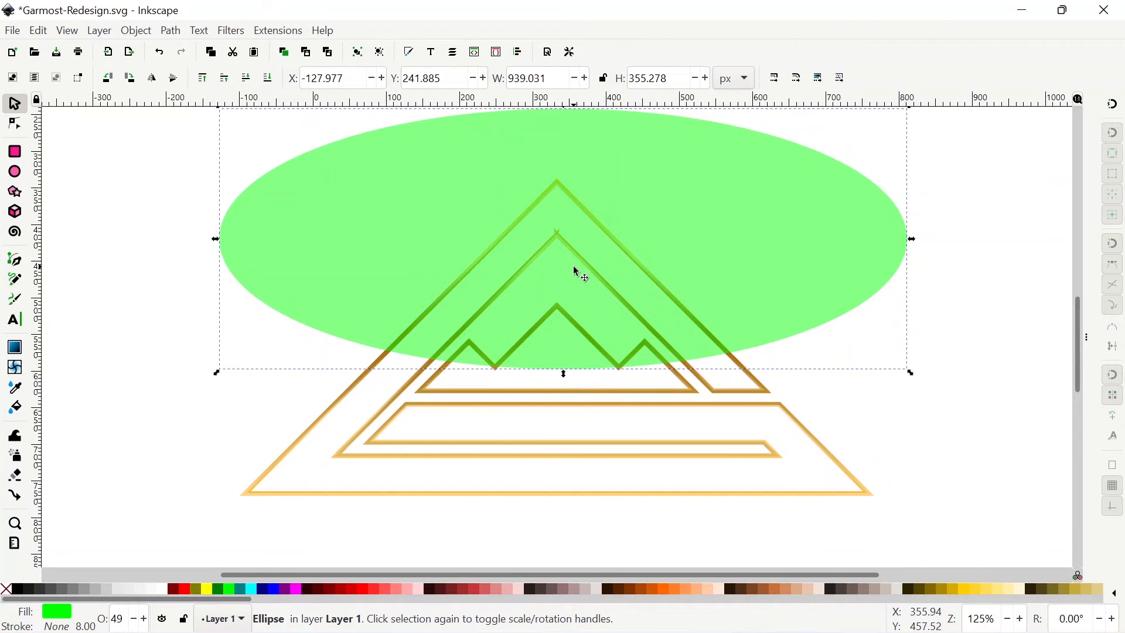
pyautogui.press('shift')
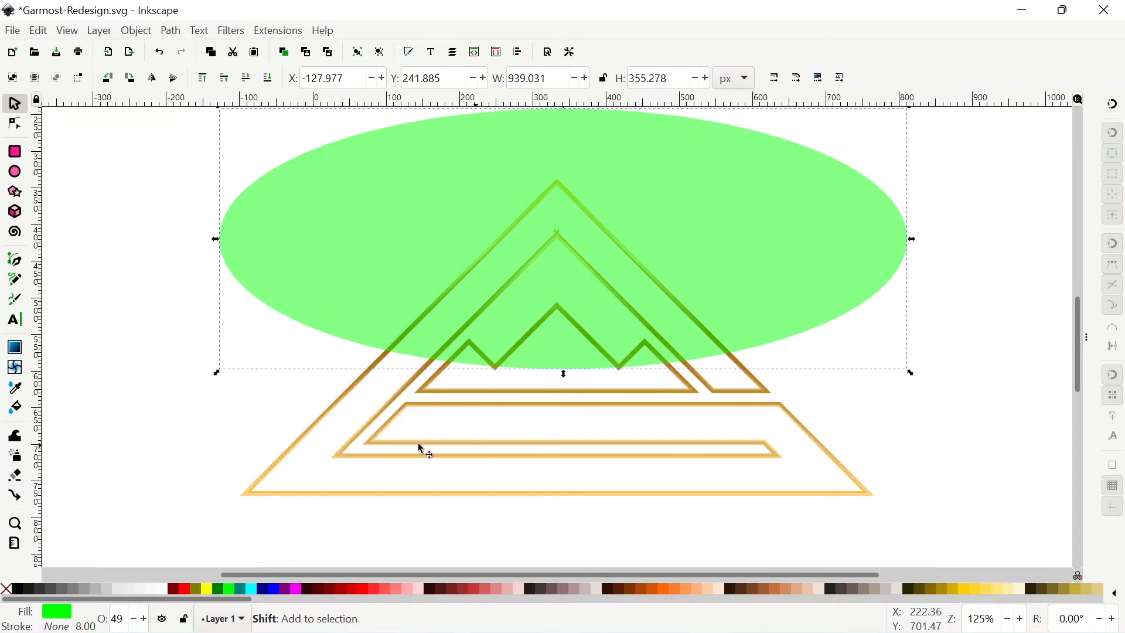
pyautogui.keyDown('shift'); pyautogui.click(364, 424); pyautogui.keyUp('shift')
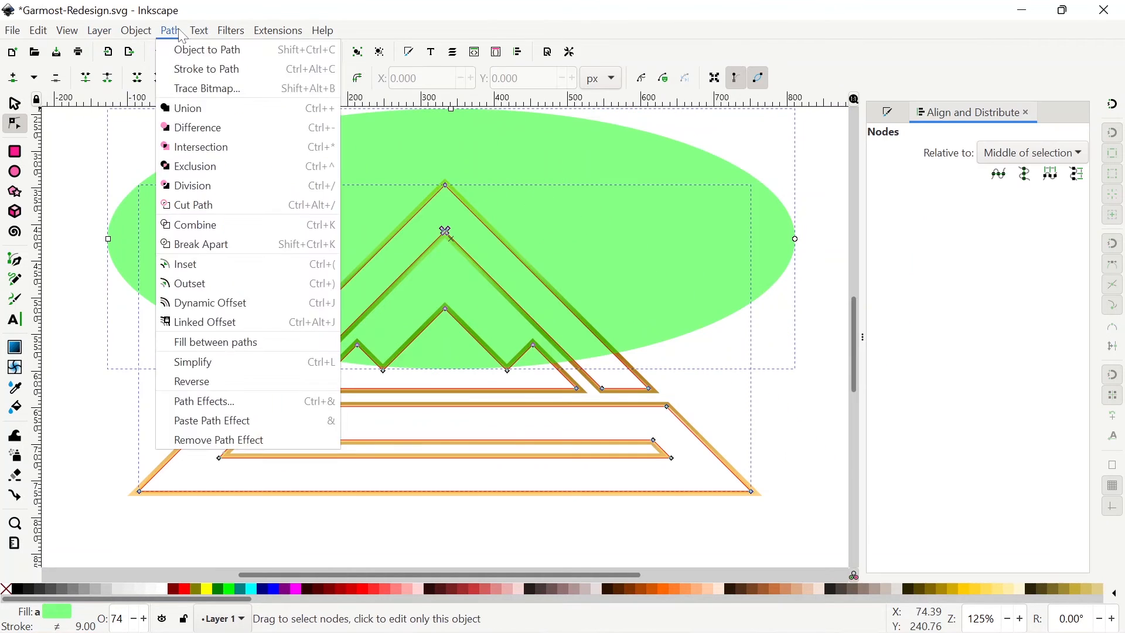
pyautogui.click(171, 30)
pyautogui.click(171, 31)
pyautogui.click(218, 147)
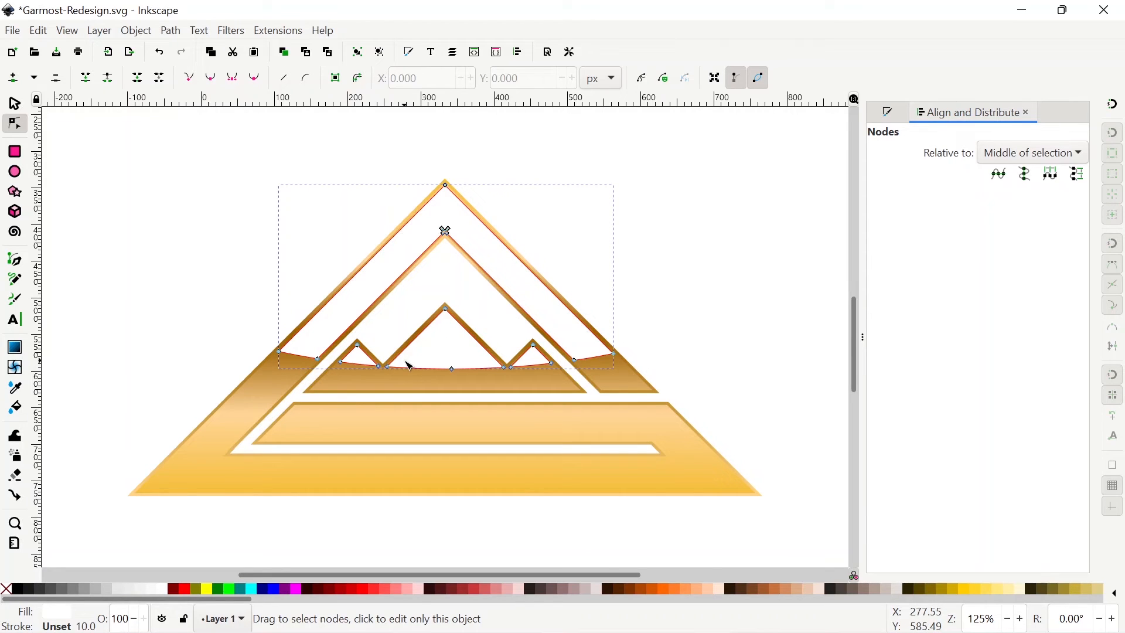
# Fill the highlight with a linear gradient and run it vertically, from opaque white below the mountains to transparent just under the inner peak.
pyautogui.doubleClick(449, 365)
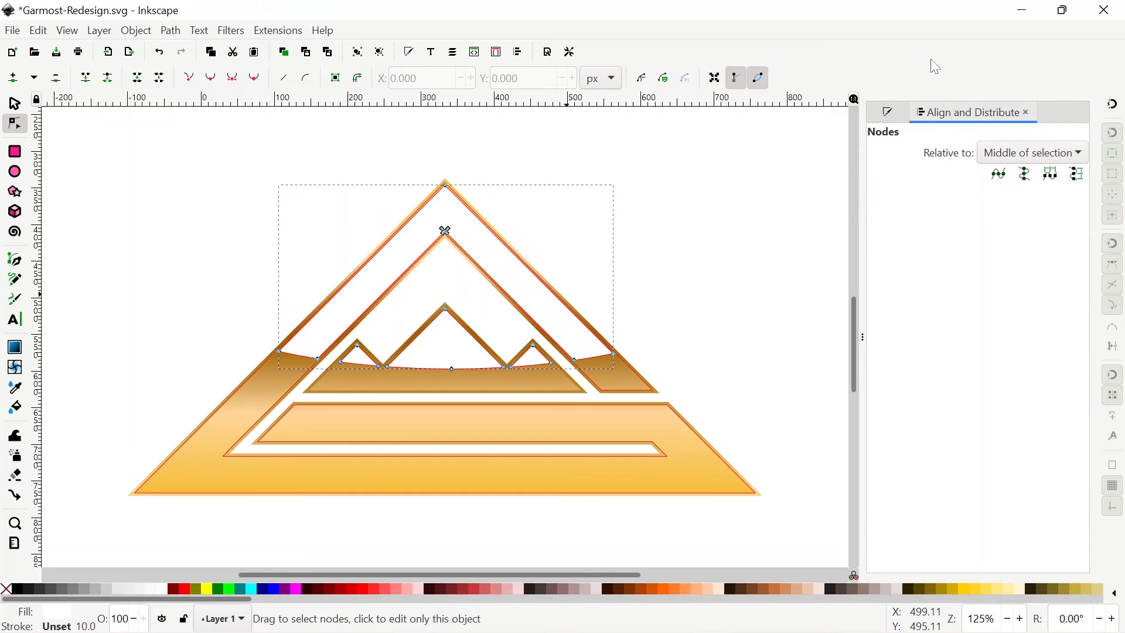
pyautogui.click(891, 113)
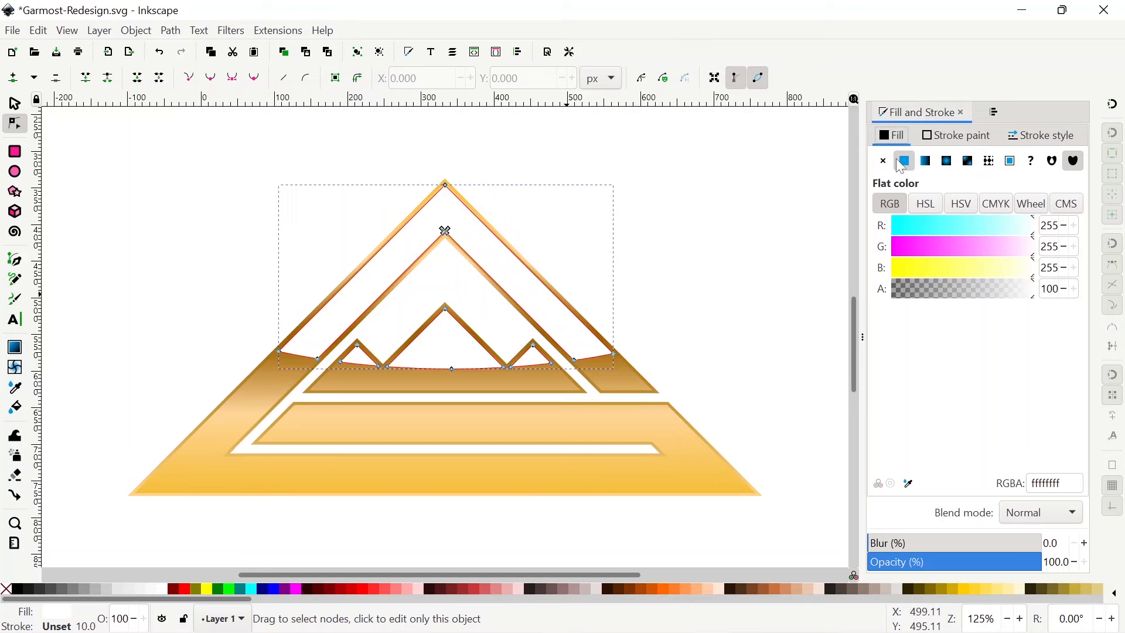
pyautogui.click(927, 162)
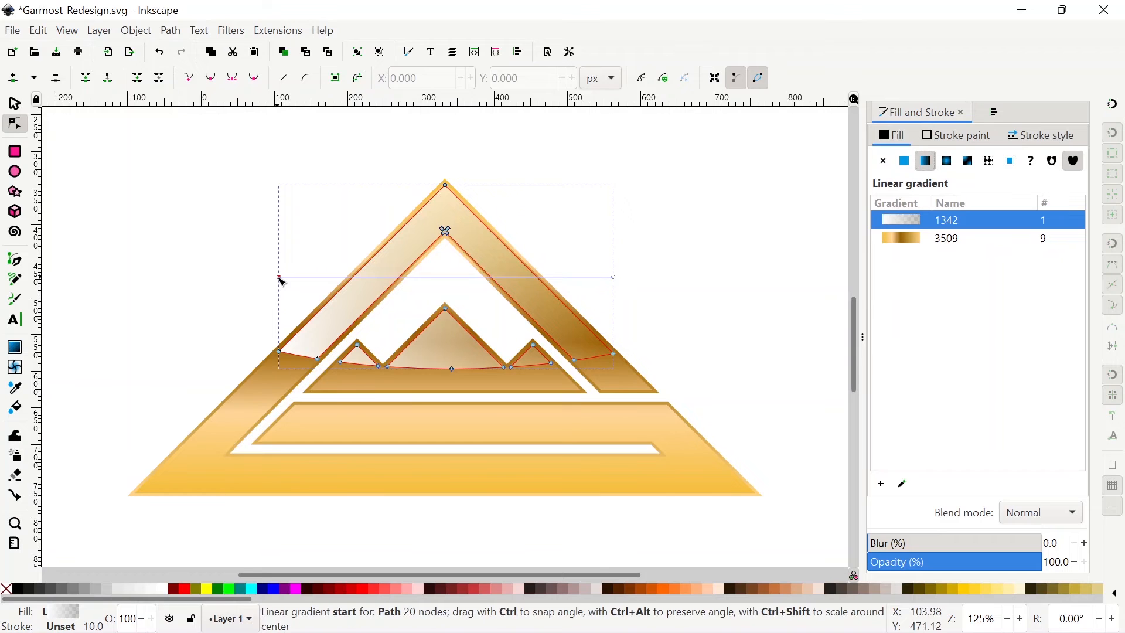
pyautogui.moveTo(280, 279)
pyautogui.mouseDown()
pyautogui.moveTo(359, 292)
pyautogui.moveTo(444, 274)
pyautogui.moveTo(435, 327)
pyautogui.moveTo(445, 419)
pyautogui.mouseUp()
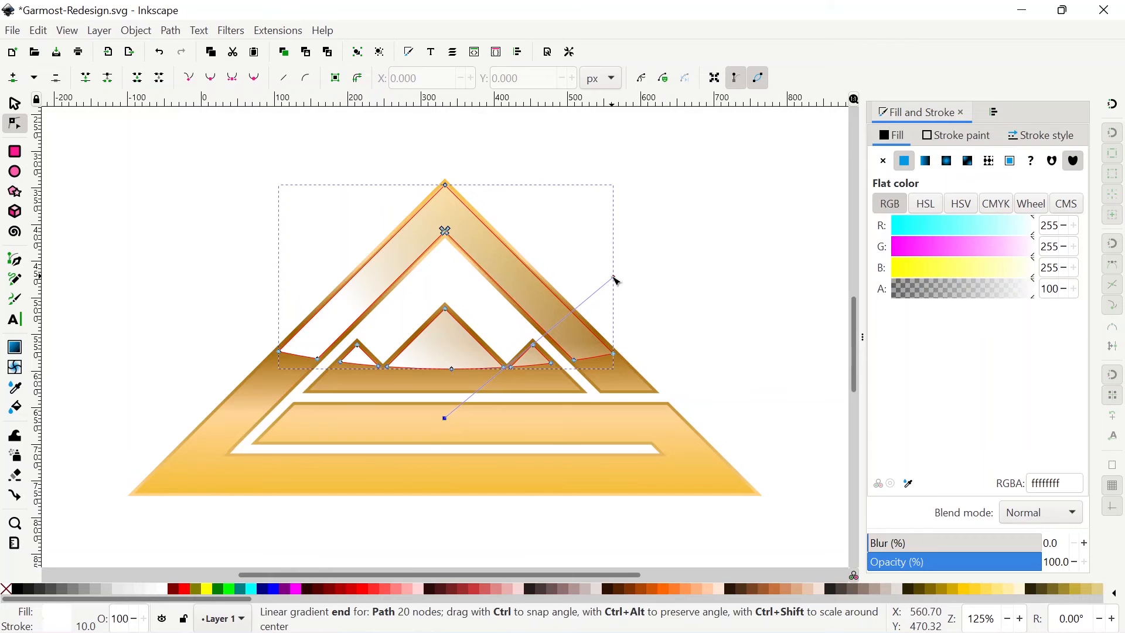
pyautogui.moveTo(614, 278)
pyautogui.mouseDown()
pyautogui.moveTo(518, 272)
pyautogui.moveTo(467, 291)
pyautogui.moveTo(452, 287)
pyautogui.moveTo(457, 263)
pyautogui.mouseUp()
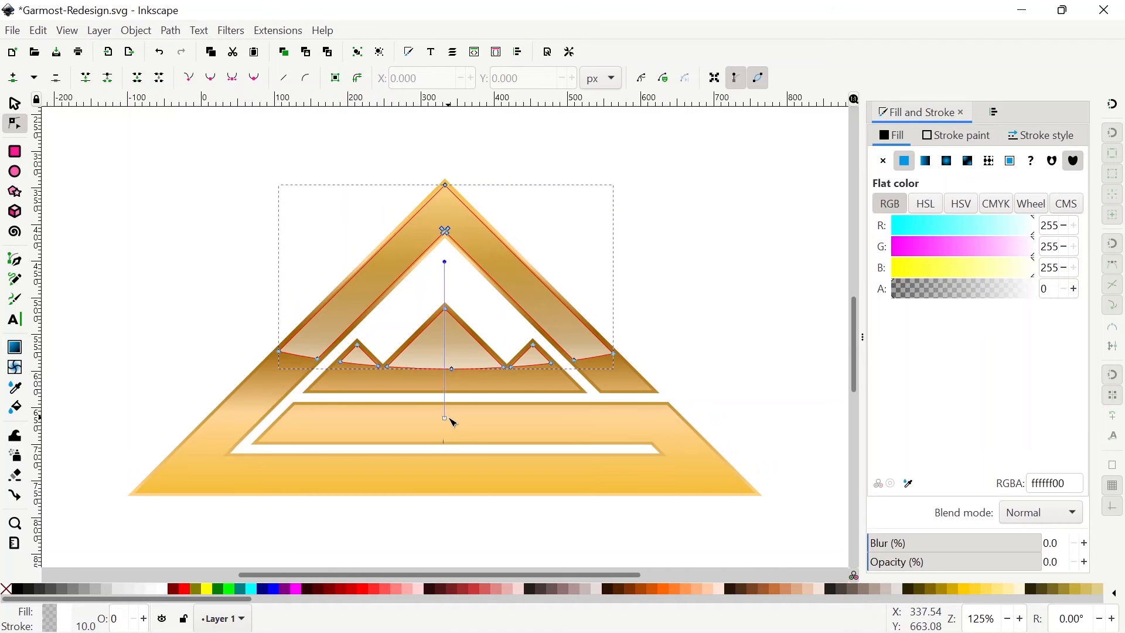
pyautogui.hotkey('ctrl', 'z')
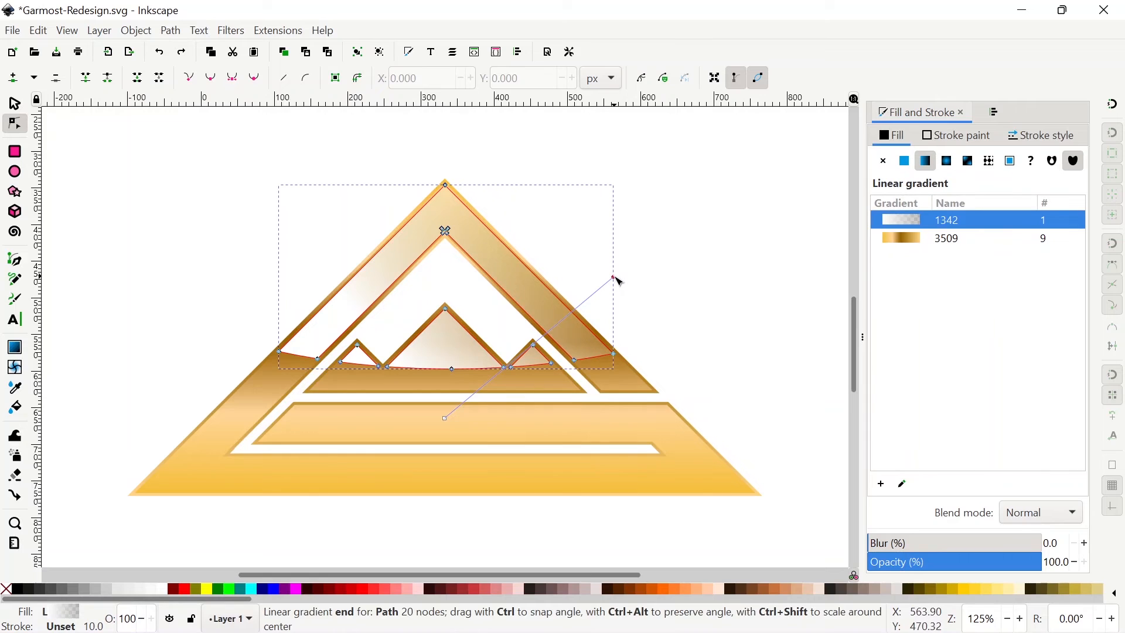
pyautogui.moveTo(613, 278); pyautogui.dragTo(456, 230)
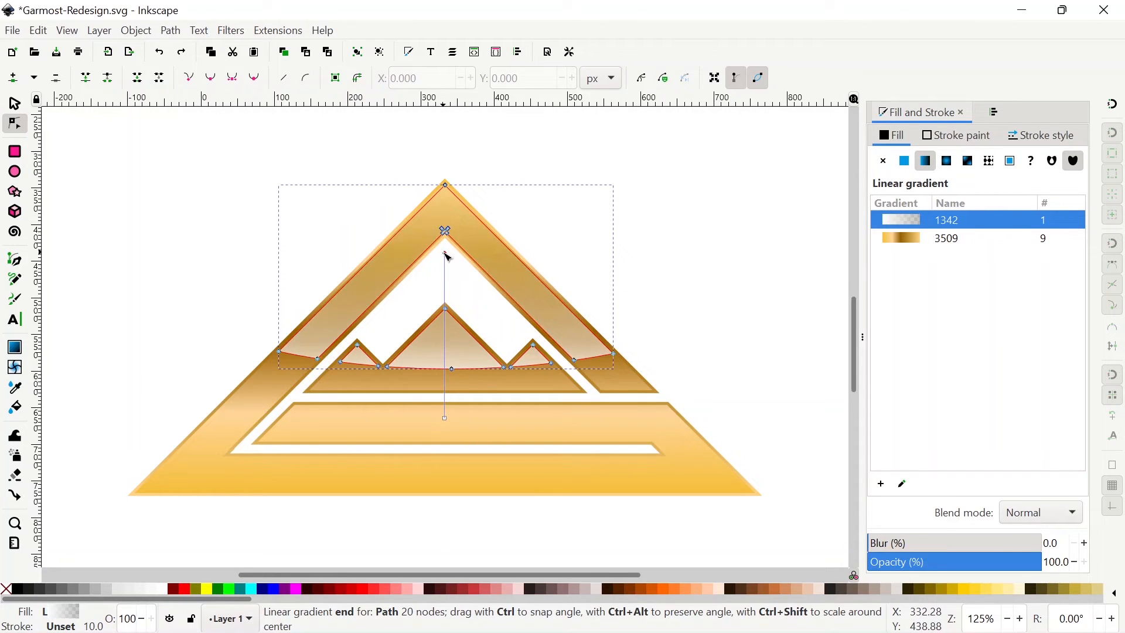
# Fine-tune both ends of the highlight's vertical gradient by moving each slightly along the logo's centre line, then deselect the highlight.
pyautogui.click(447, 257)
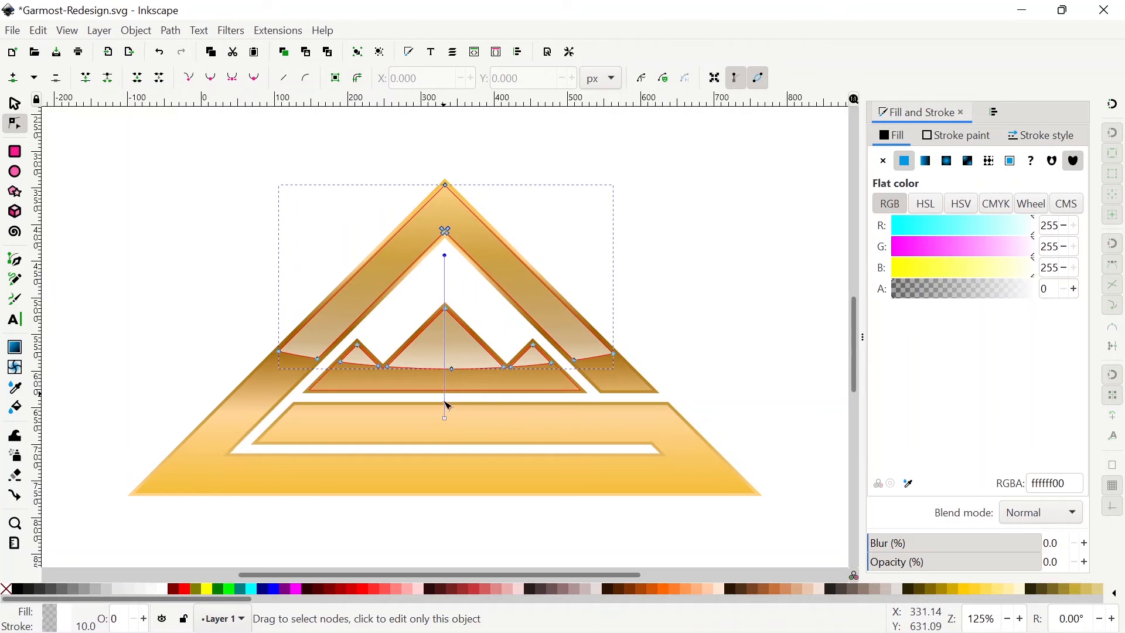
pyautogui.click(446, 421)
pyautogui.moveTo(447, 422); pyautogui.dragTo(443, 434)
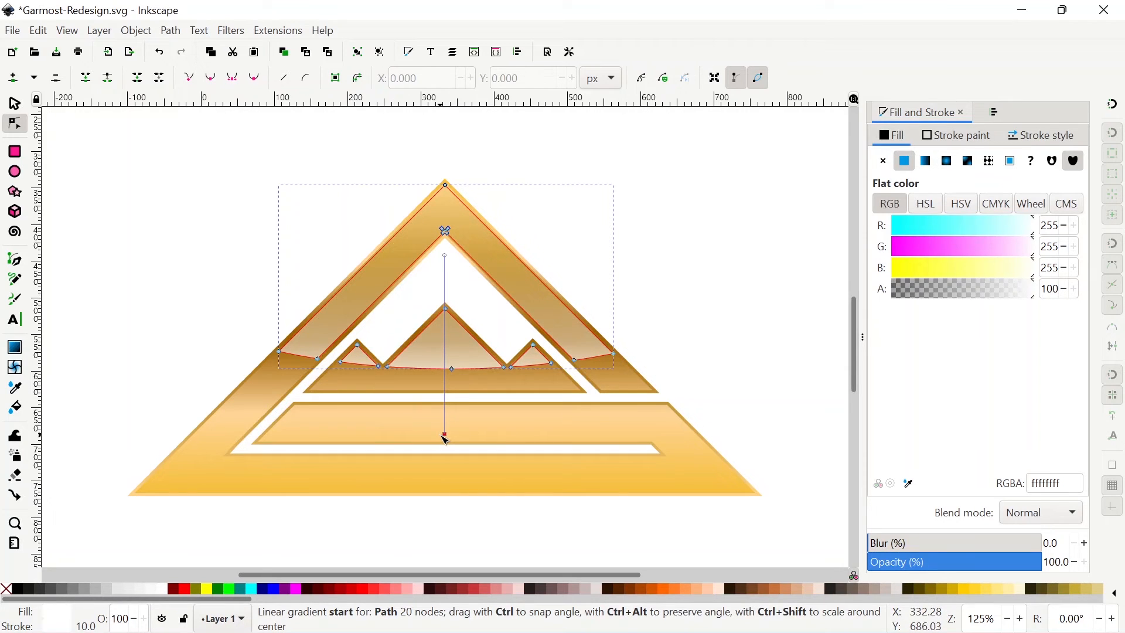
pyautogui.click(446, 257)
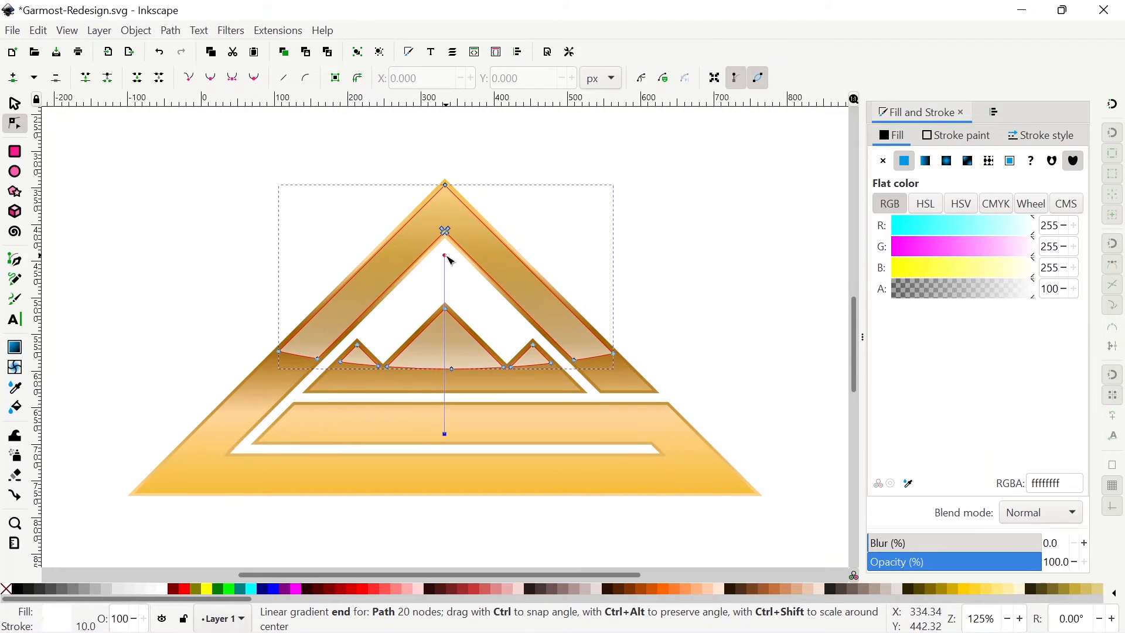
pyautogui.moveTo(450, 260); pyautogui.dragTo(451, 275)
pyautogui.click(446, 435)
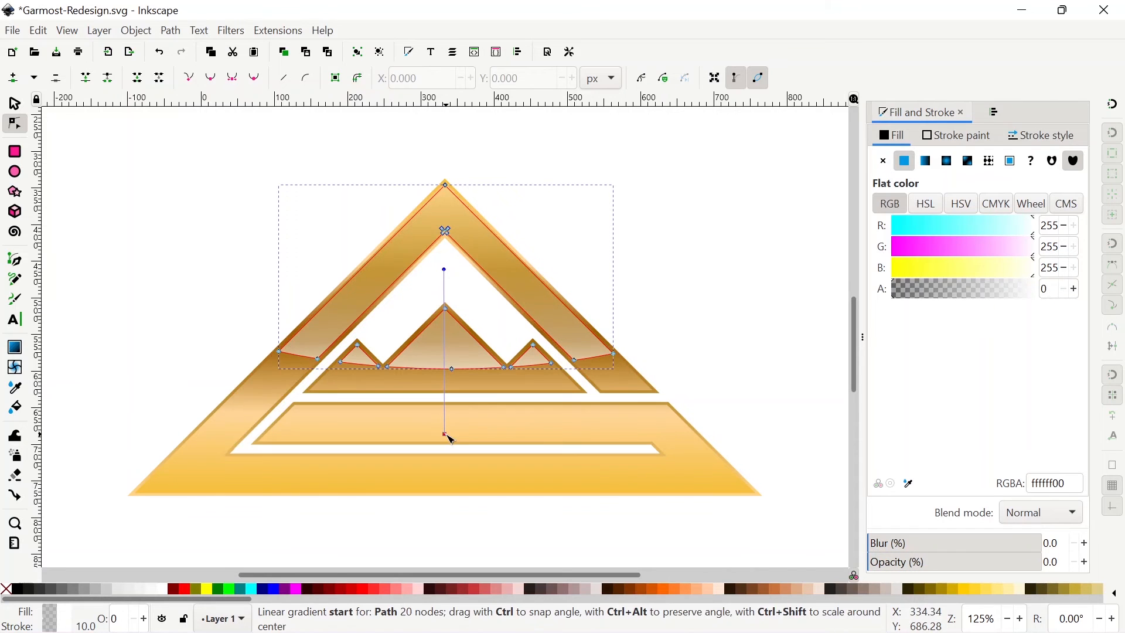
pyautogui.moveTo(449, 437); pyautogui.dragTo(452, 416)
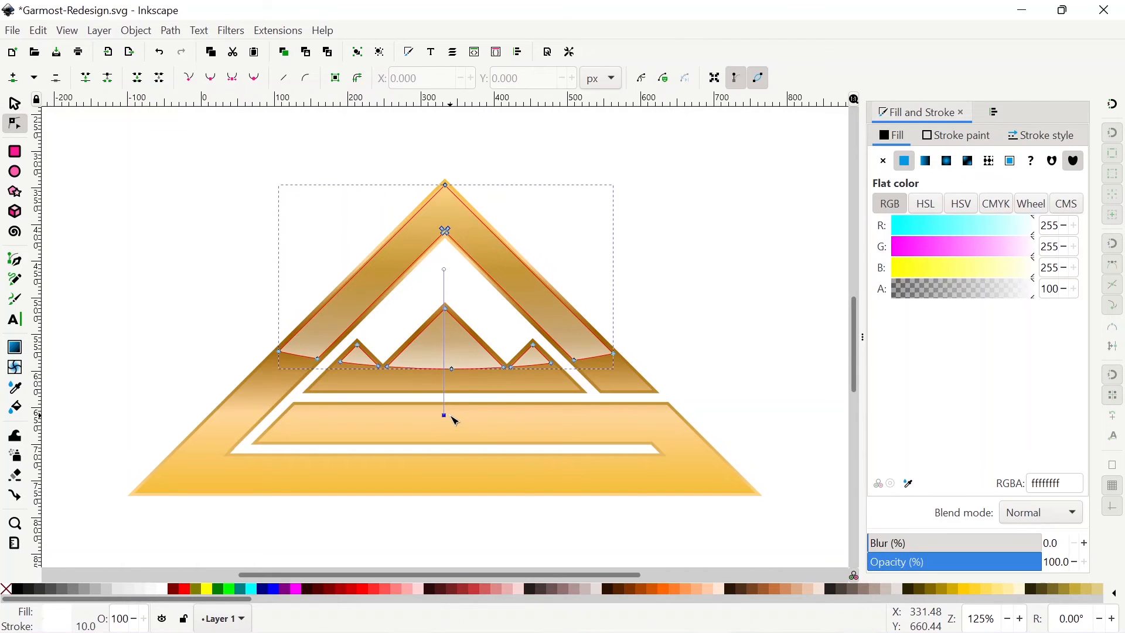
pyautogui.click(15, 103)
pyautogui.click(144, 214)
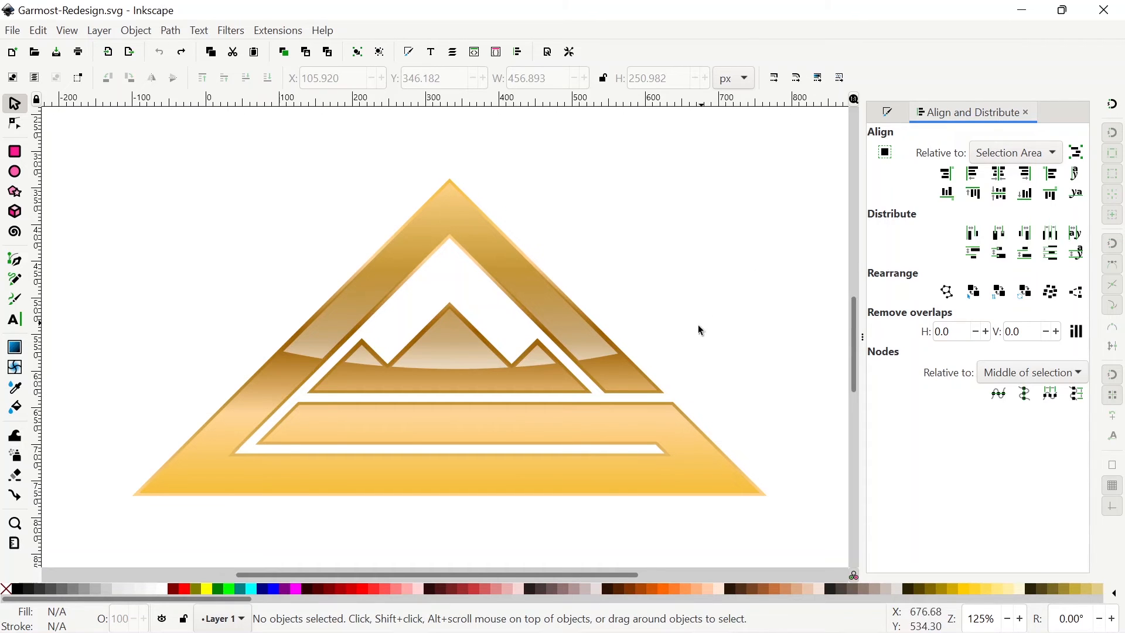
# Duplicate the gold logo group and fill the copy with black.
pyautogui.click(633, 387)
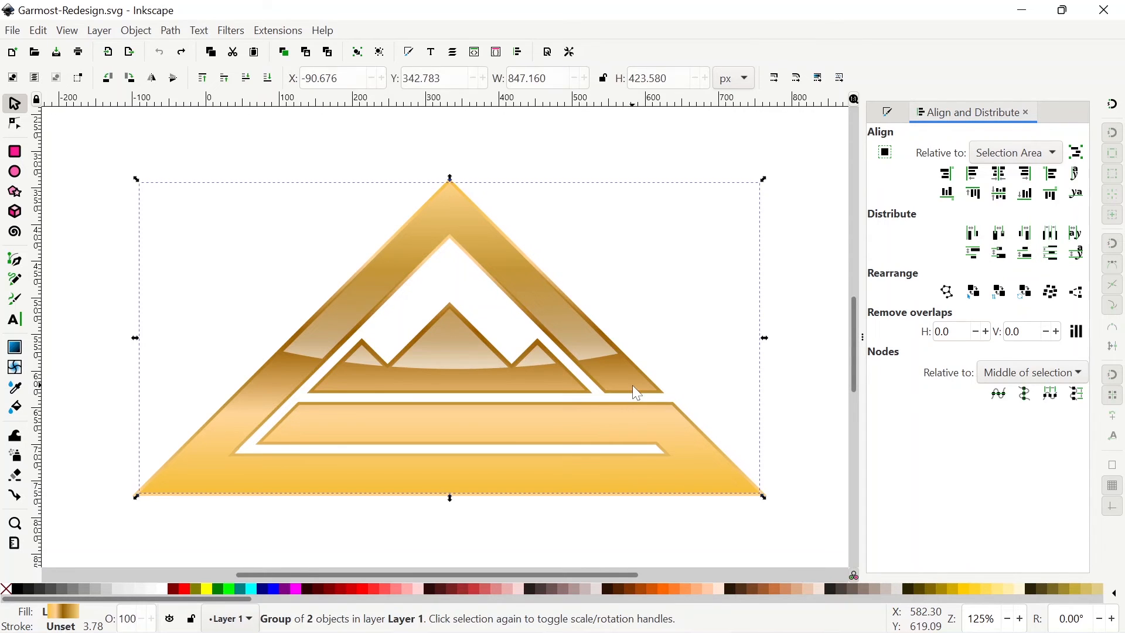
pyautogui.click(526, 442)
pyautogui.click(532, 430)
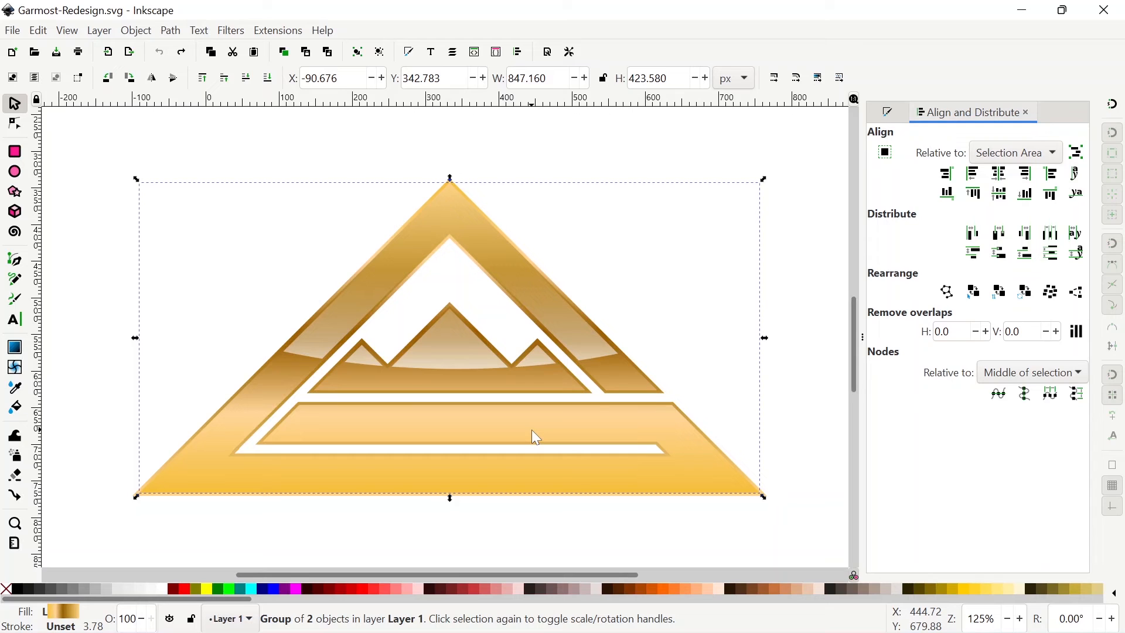
pyautogui.hotkey('ctrl', 'shift', 'z')
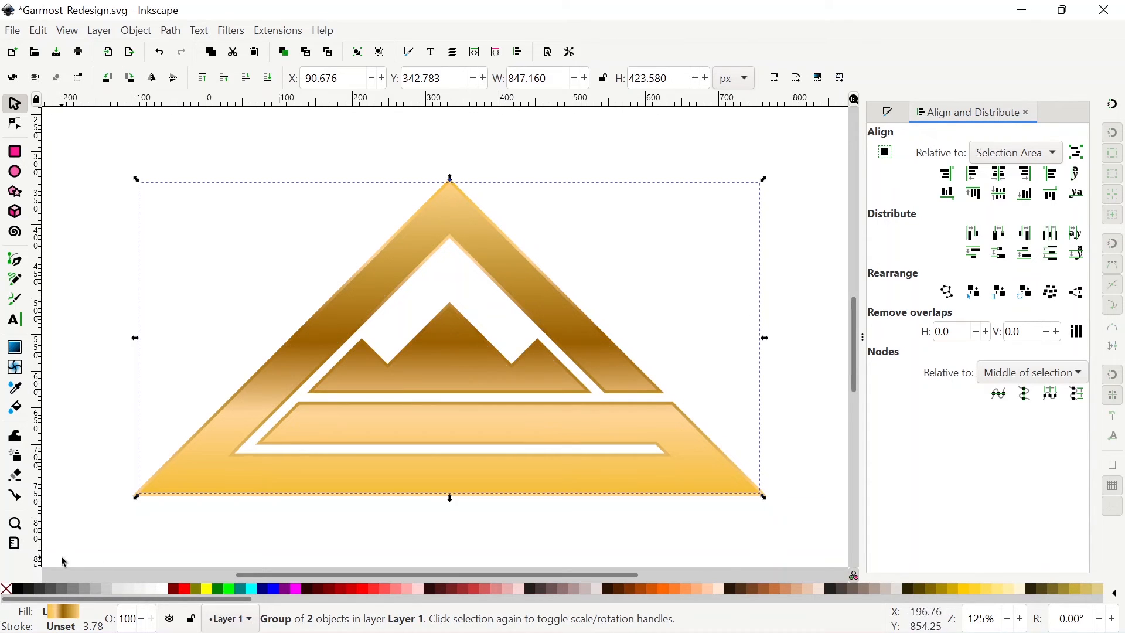
pyautogui.click(19, 589)
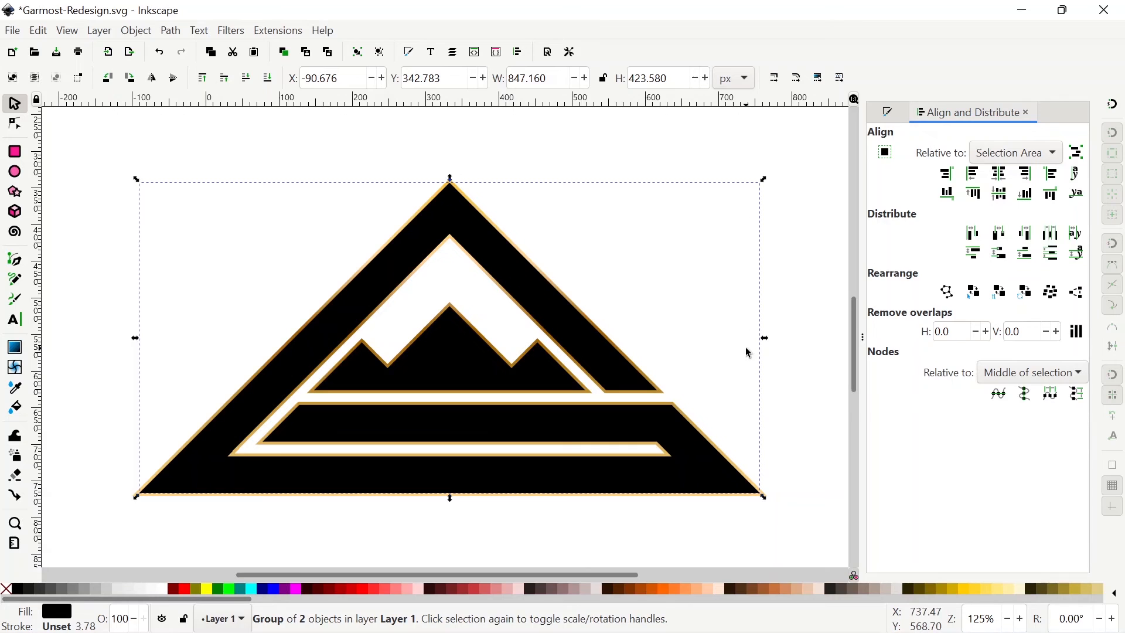
# Shift the black copy 8 px down and 16 px to the right.
pyautogui.press('Down')
pyautogui.press('Down')
pyautogui.press('Down')
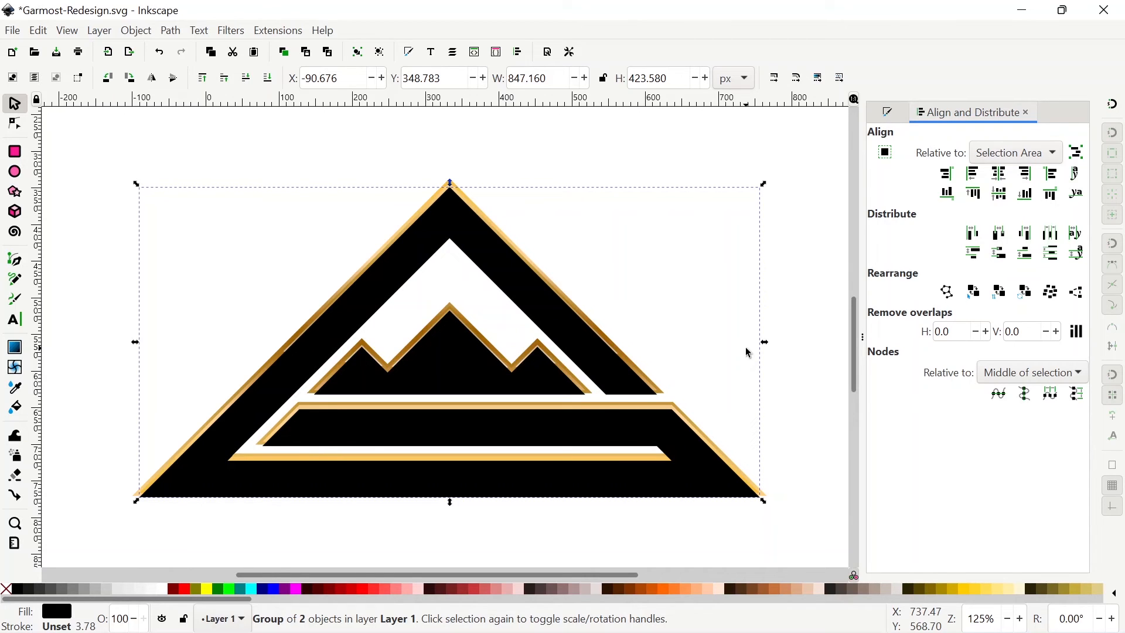
pyautogui.press('Down')
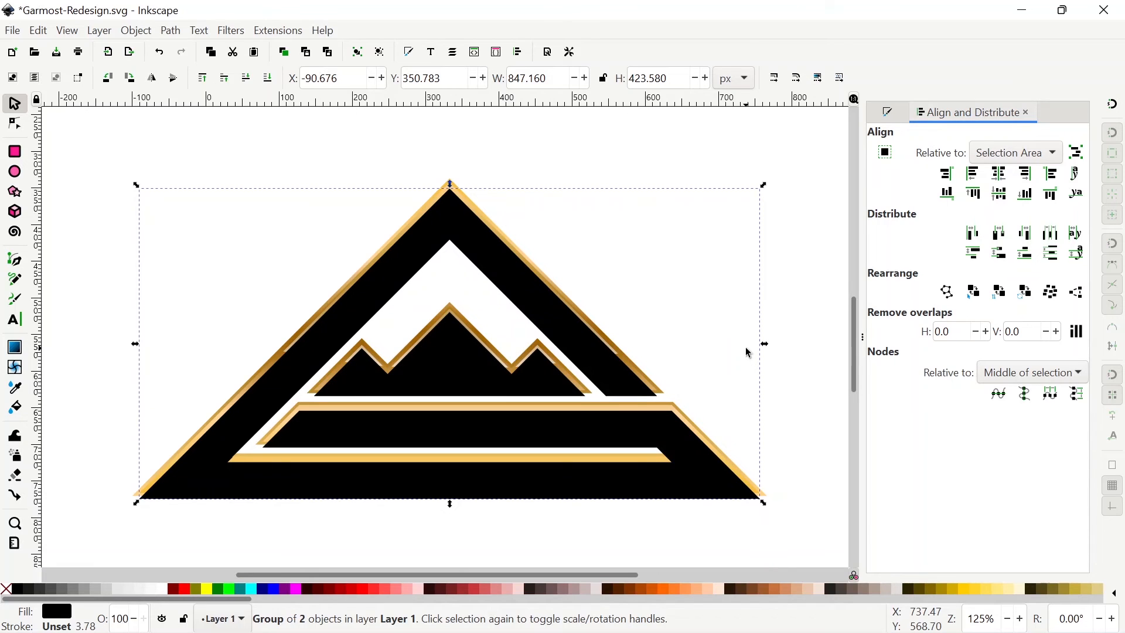
pyautogui.press('Right')
pyautogui.press('Right')
pyautogui.press('Right')
pyautogui.press('Right')
pyautogui.press('Right')
pyautogui.press('Right')
pyautogui.press('Right')
pyautogui.press('Right')
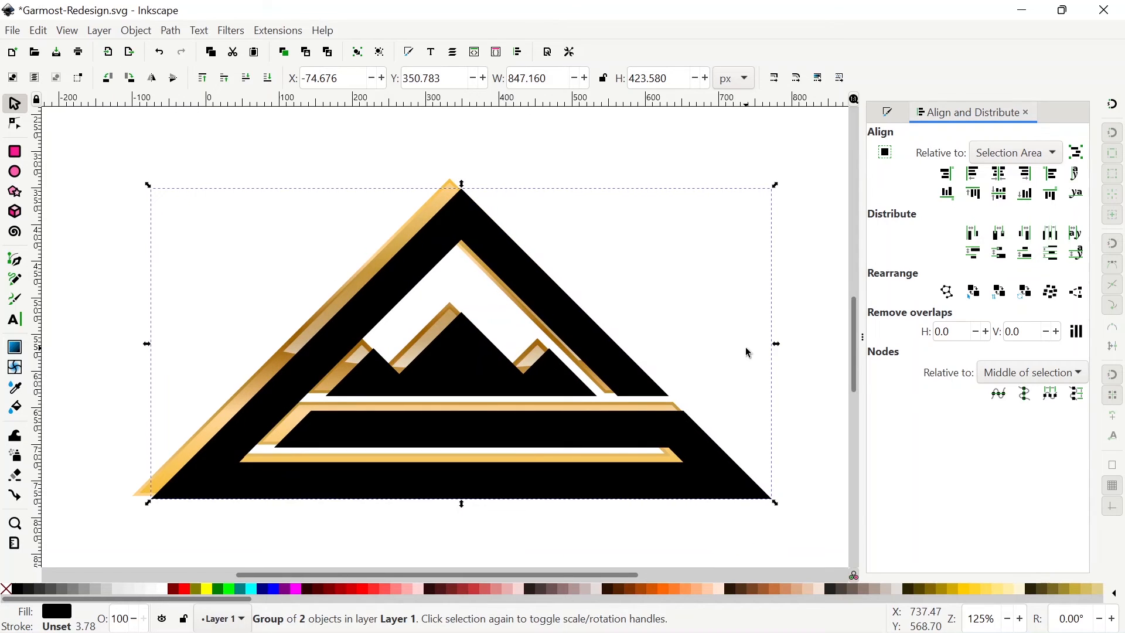
# Send the black copy behind the gold logo and shift it a further 8 px right and 2 px down.
pyautogui.click(271, 84)
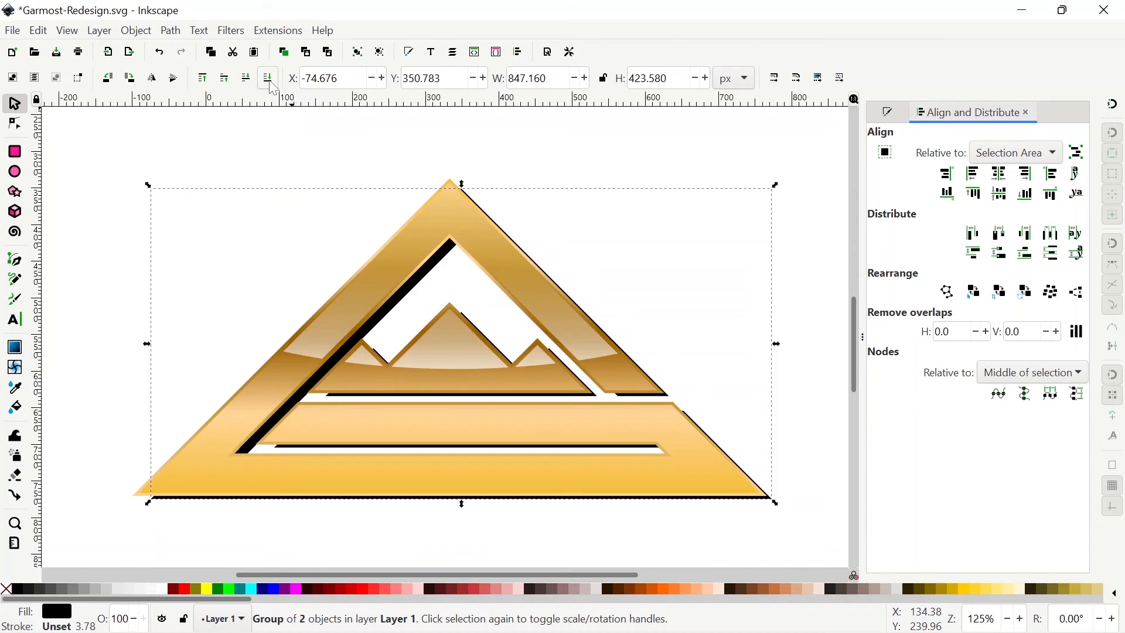
pyautogui.press('Right')
pyautogui.press('Right')
pyautogui.press('Right')
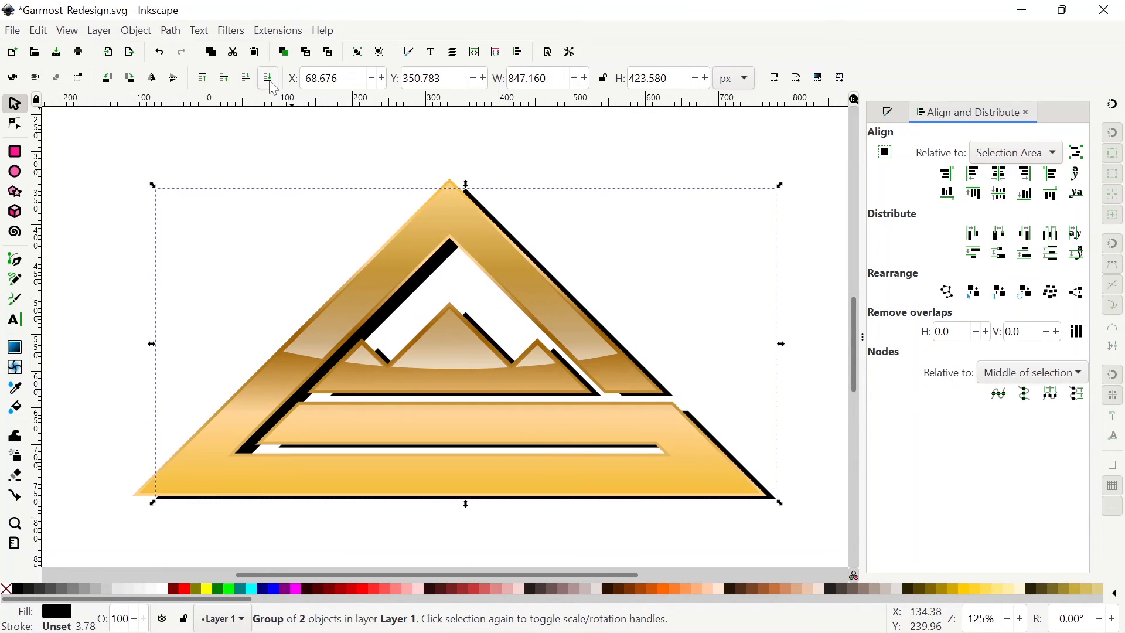
pyautogui.press('Right')
pyautogui.press('Down')
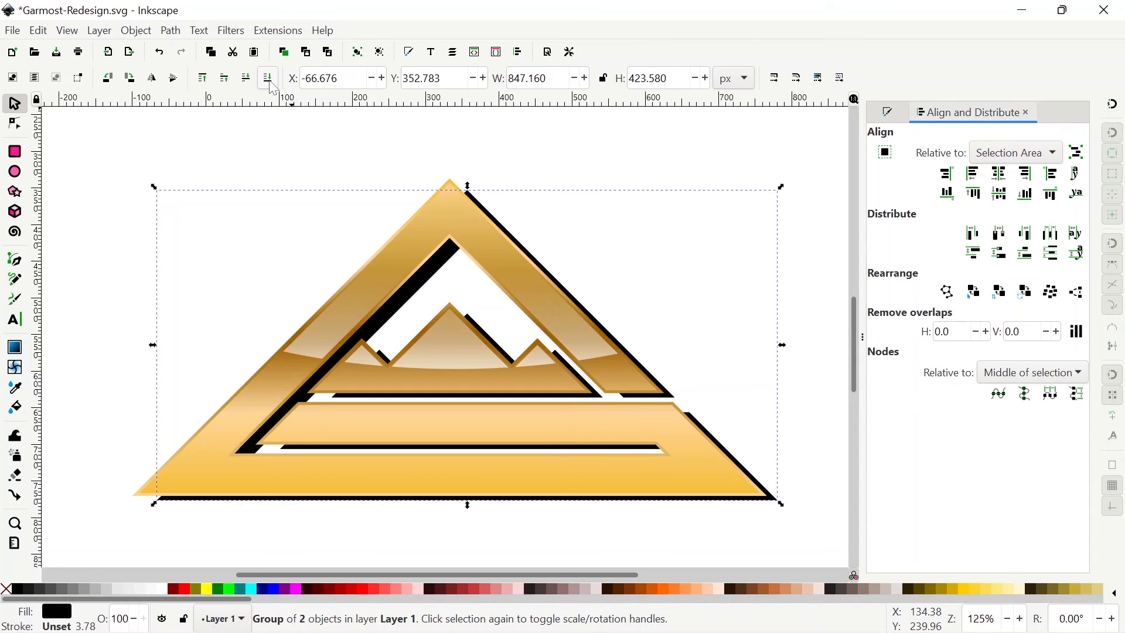
# Soften the black copy into a drop shadow with a blur of about 10% and an opacity of about 73%.
pyautogui.click(891, 117)
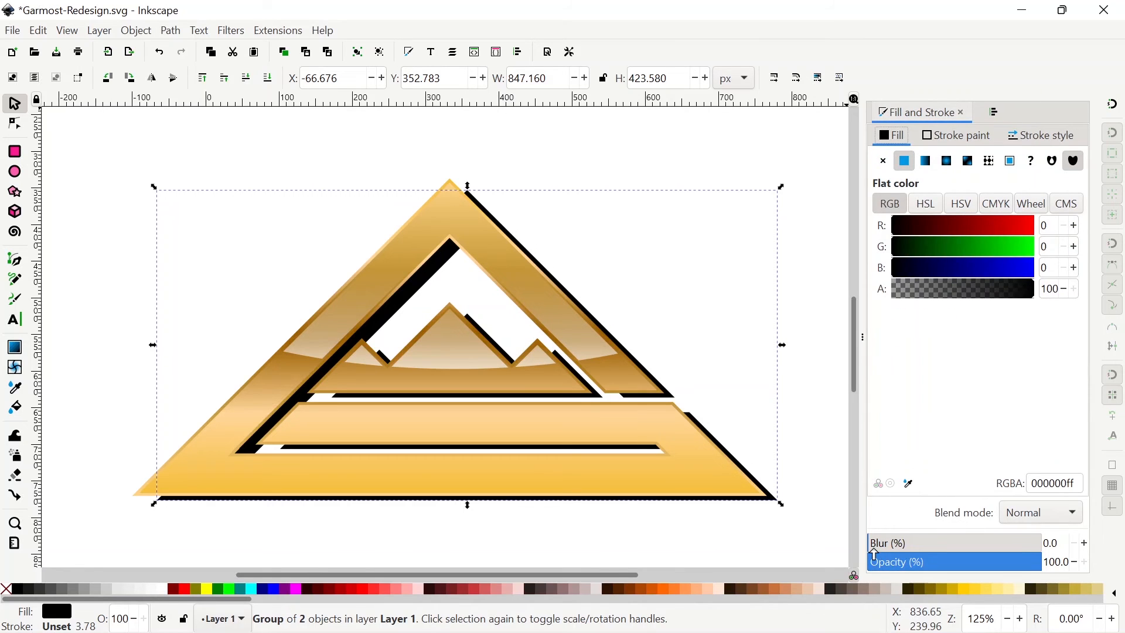
pyautogui.moveTo(875, 554); pyautogui.dragTo(886, 551)
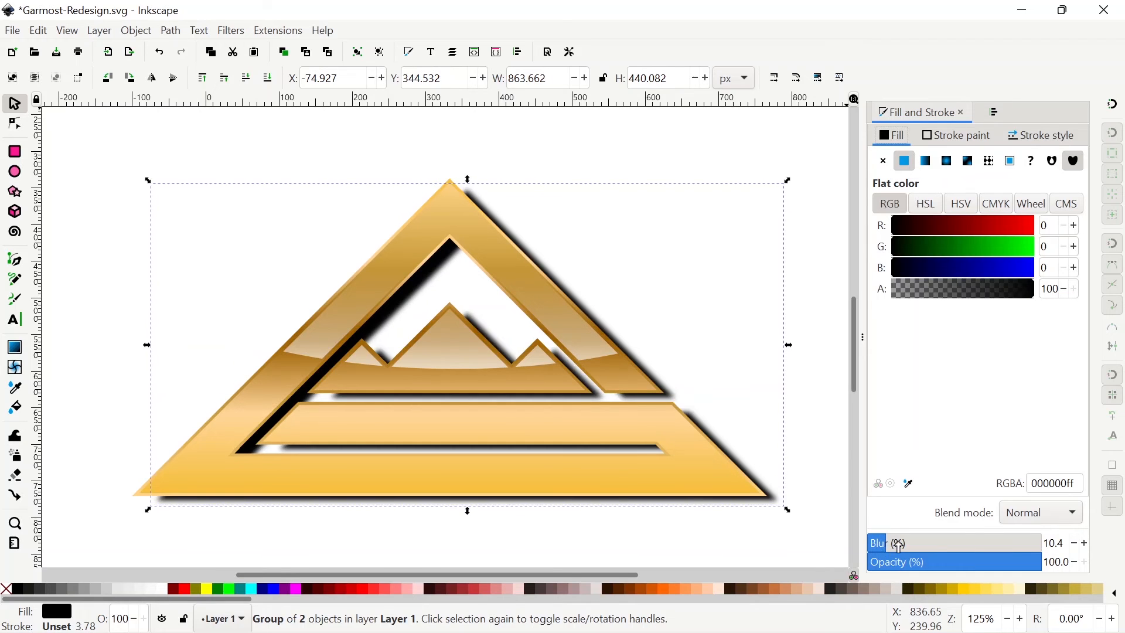
pyautogui.click(889, 550)
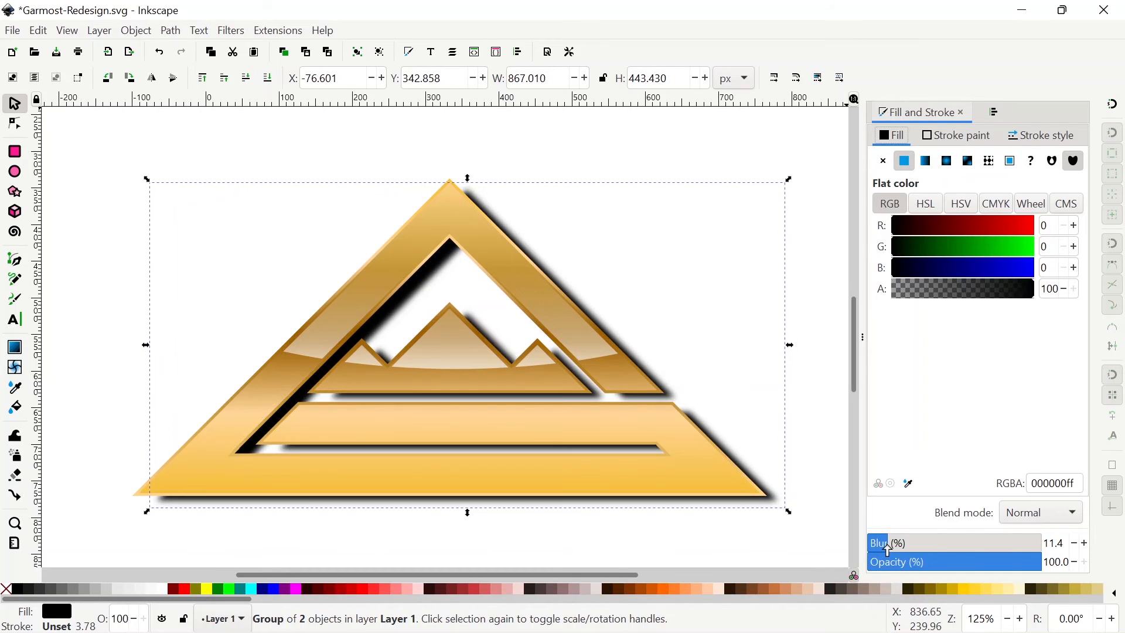
pyautogui.moveTo(889, 549); pyautogui.dragTo(878, 547)
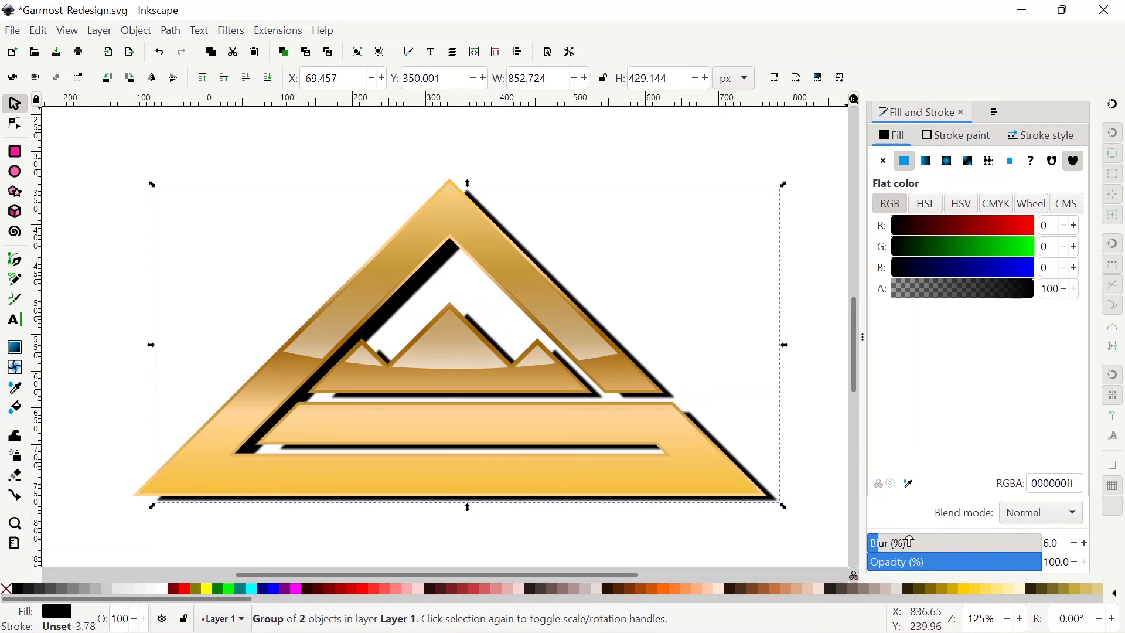
pyautogui.click(946, 571)
pyautogui.moveTo(947, 572); pyautogui.dragTo(972, 575)
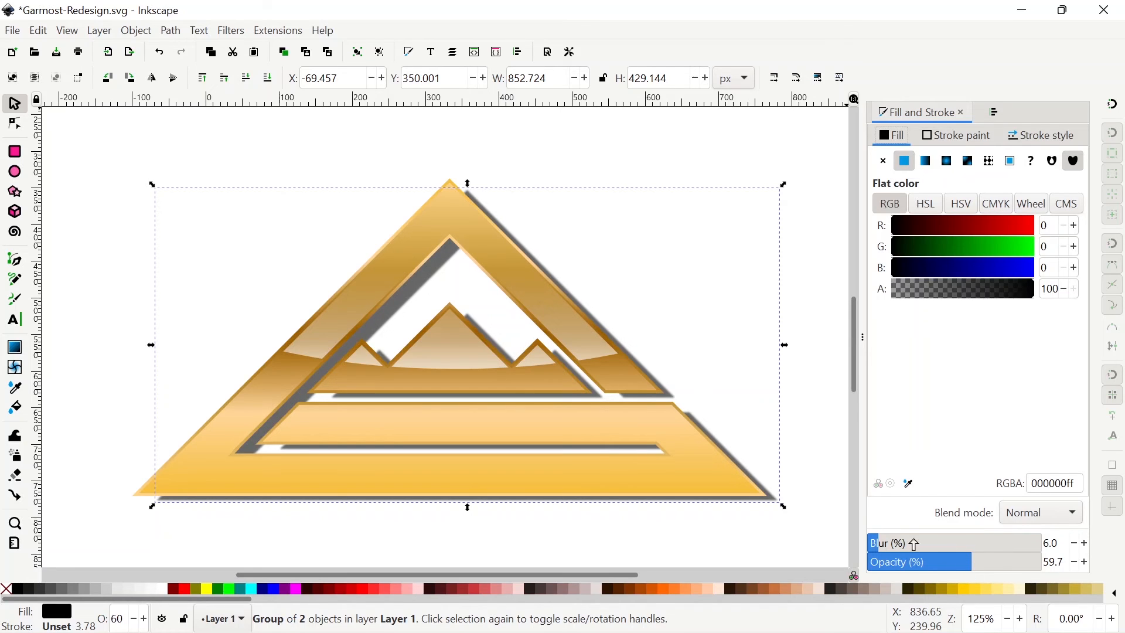
pyautogui.click(884, 552)
pyautogui.moveTo(884, 552); pyautogui.dragTo(885, 553)
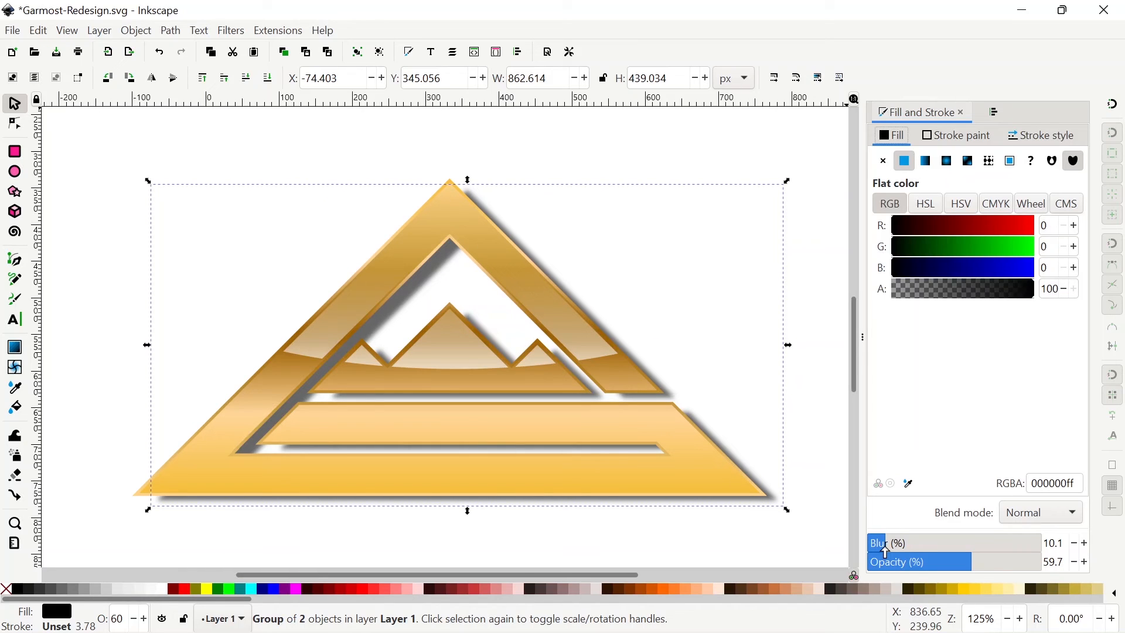
pyautogui.moveTo(976, 567)
pyautogui.mouseDown()
pyautogui.moveTo(994, 569)
pyautogui.moveTo(984, 568)
pyautogui.mouseUp()
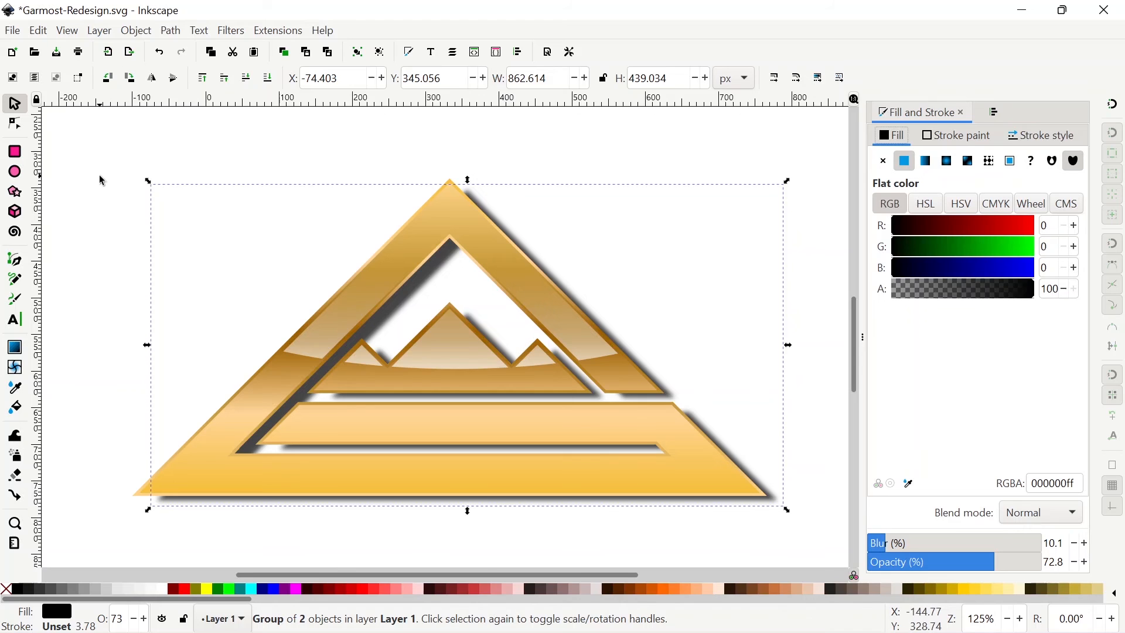
# Draw a rectangle over the whole logo and widen it past the logo's left corner, about 926 by 466 px.
pyautogui.click(17, 156)
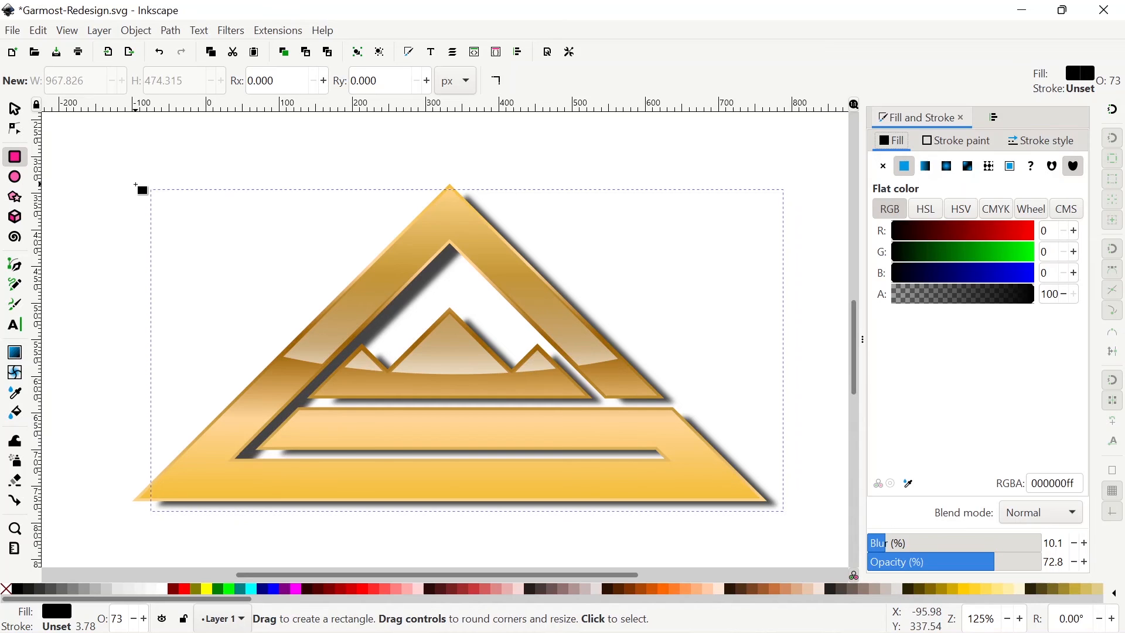
pyautogui.moveTo(140, 179); pyautogui.dragTo(791, 521)
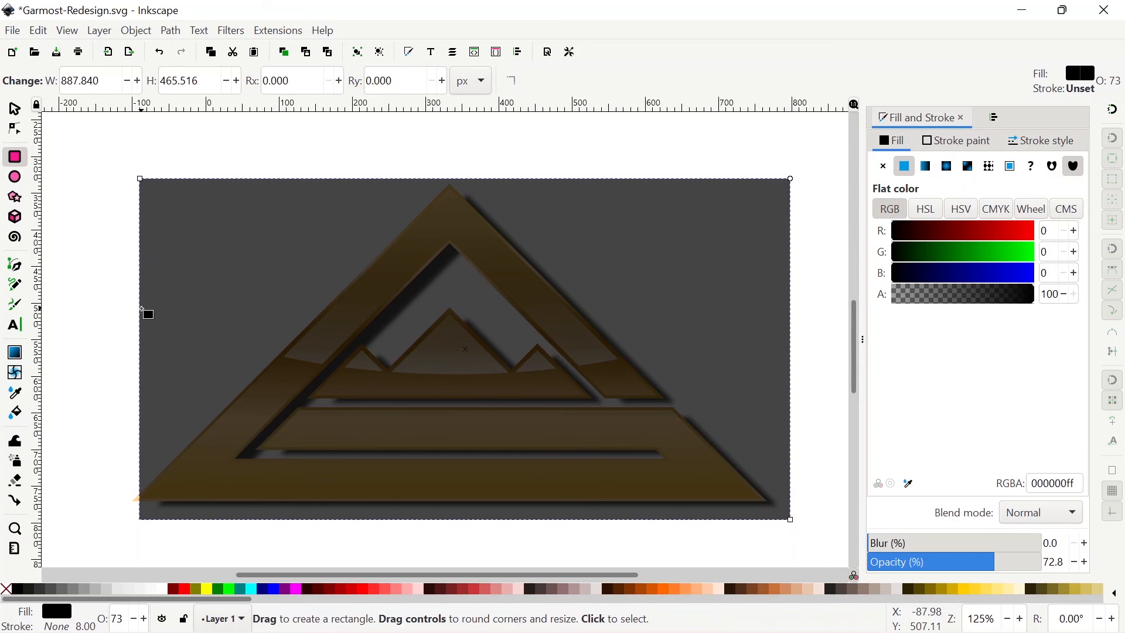
pyautogui.click(20, 112)
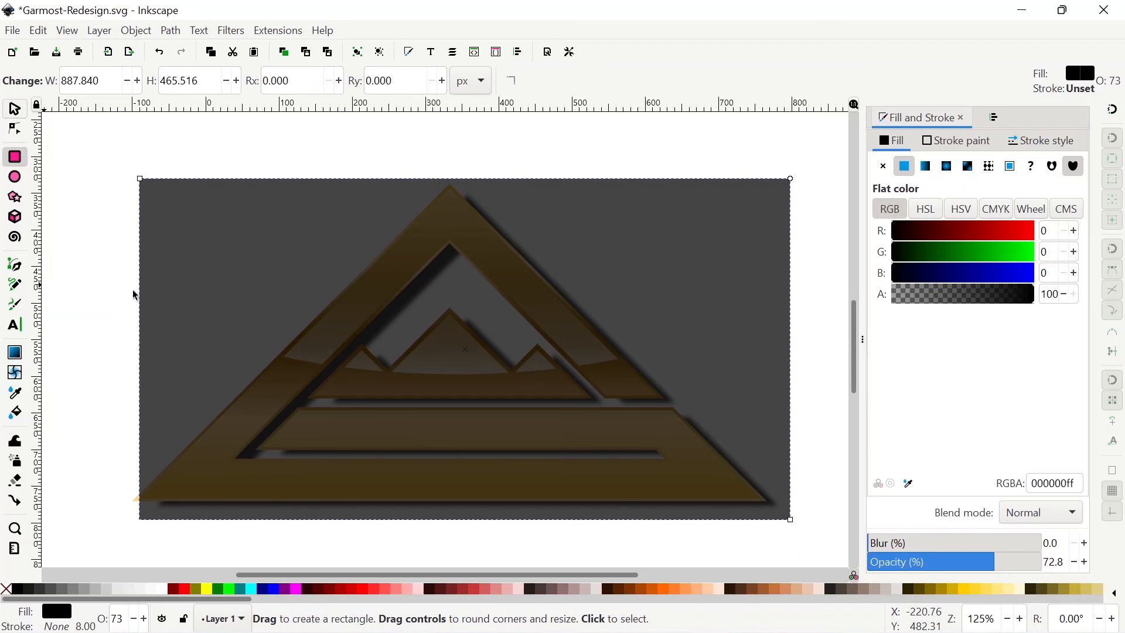
pyautogui.moveTo(137, 346); pyautogui.dragTo(108, 345)
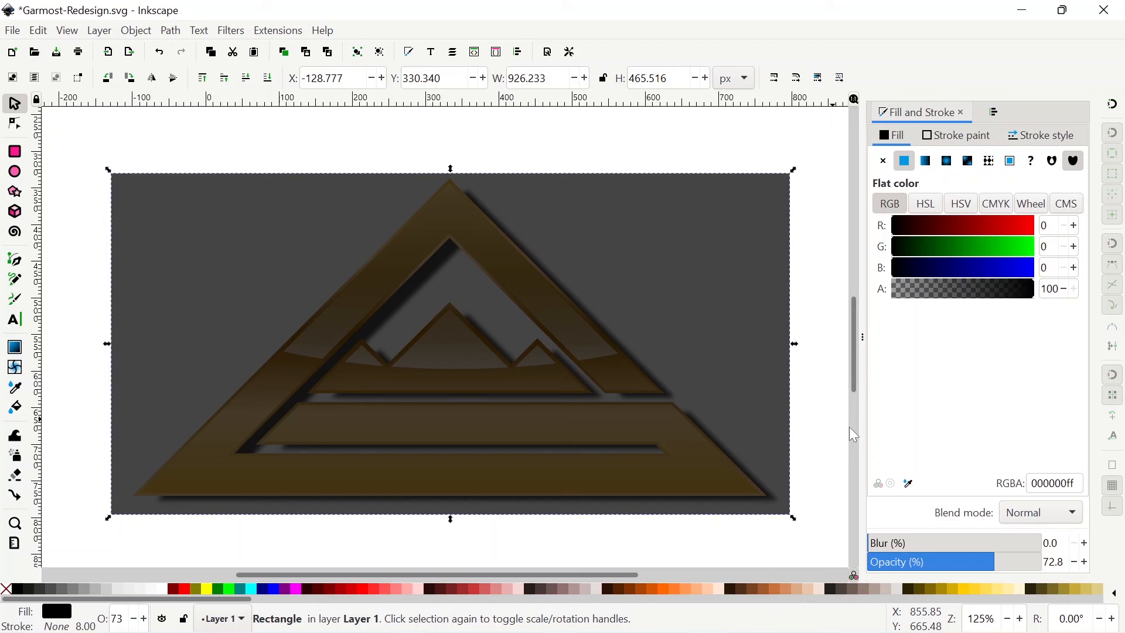
# Send the rectangle behind the logo and its shadow and give it an 80% Gray fill at 100% opacity.
pyautogui.click(268, 78)
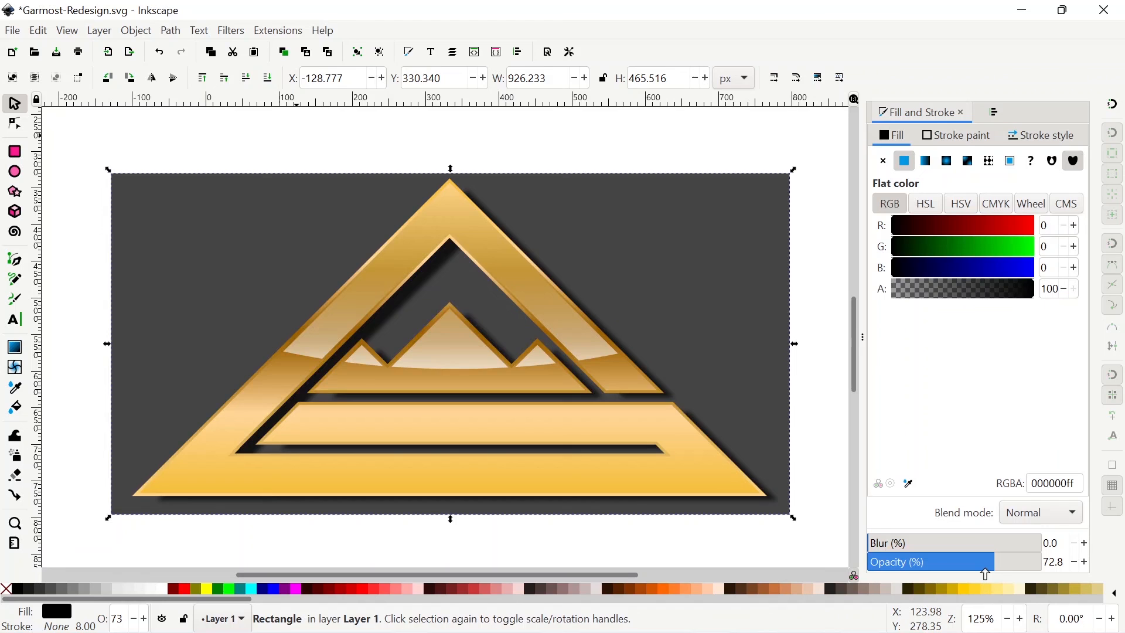
pyautogui.moveTo(1033, 562); pyautogui.dragTo(1042, 562)
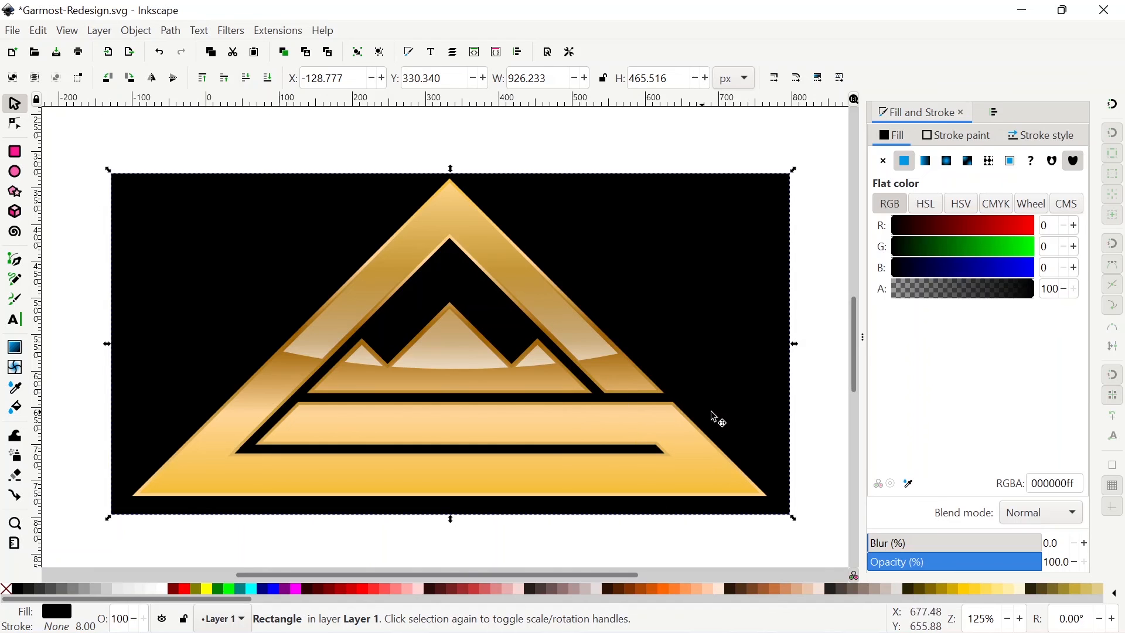
pyautogui.click(30, 597)
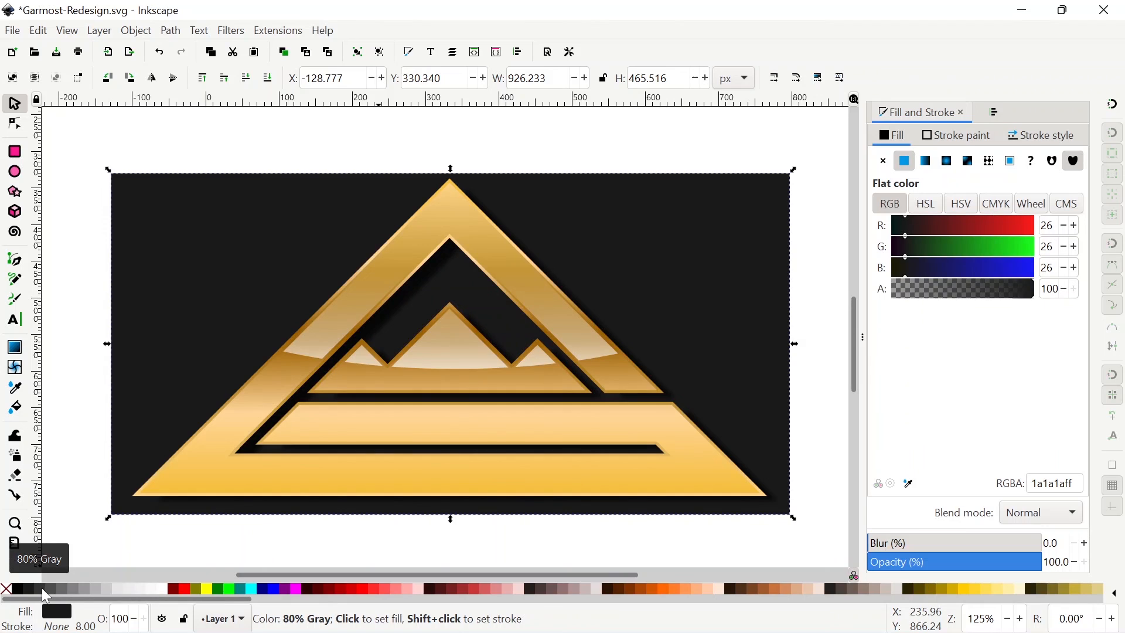
pyautogui.click(40, 589)
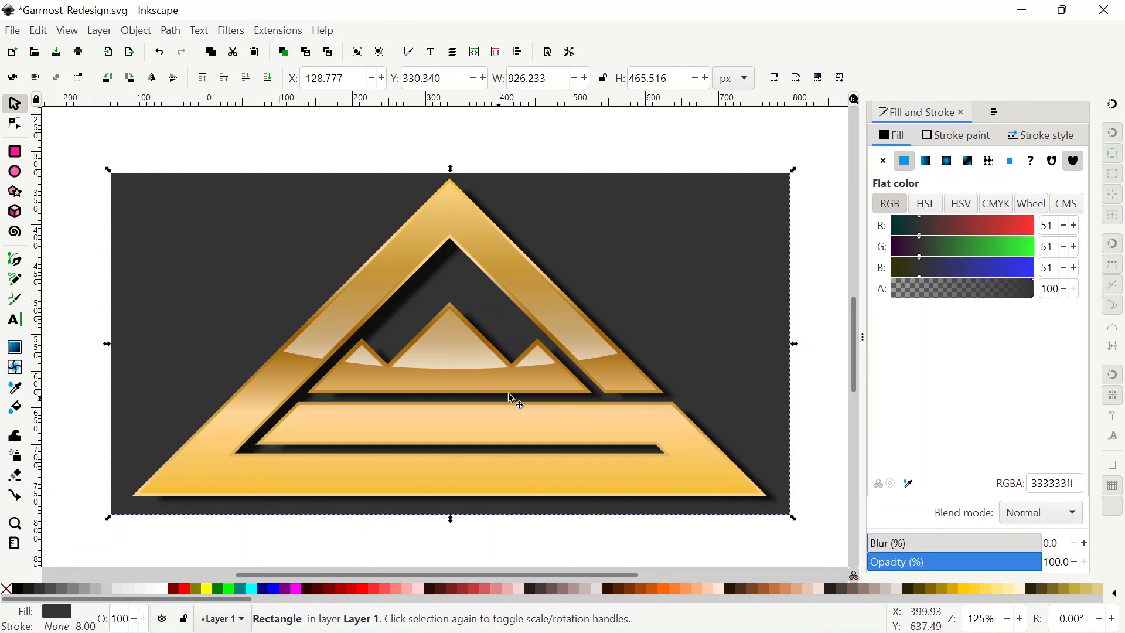
pyautogui.click(504, 537)
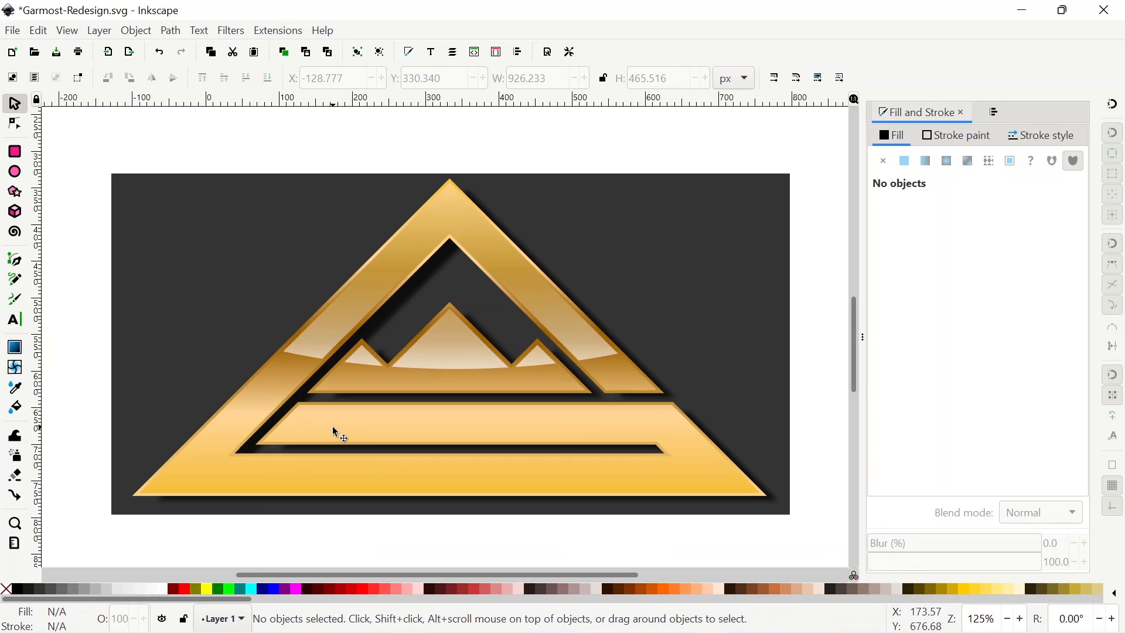
# Select all objects and center them on the vertical axis relative to the selection area.
pyautogui.press('ctrl')
pyautogui.hotkey('ctrl', 'a')
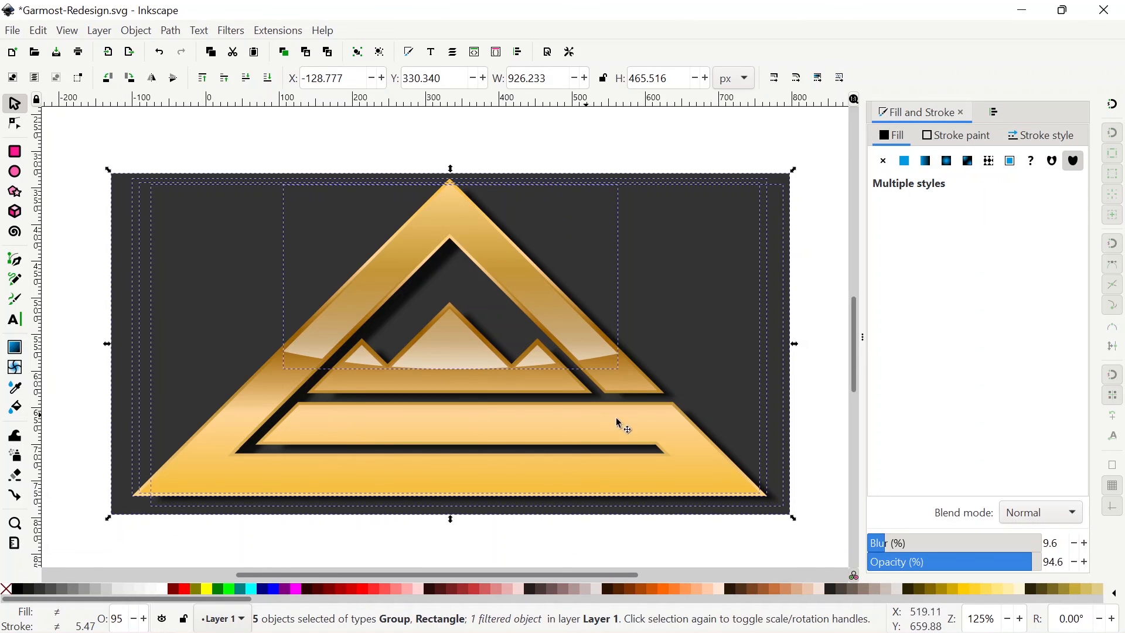
pyautogui.click(994, 113)
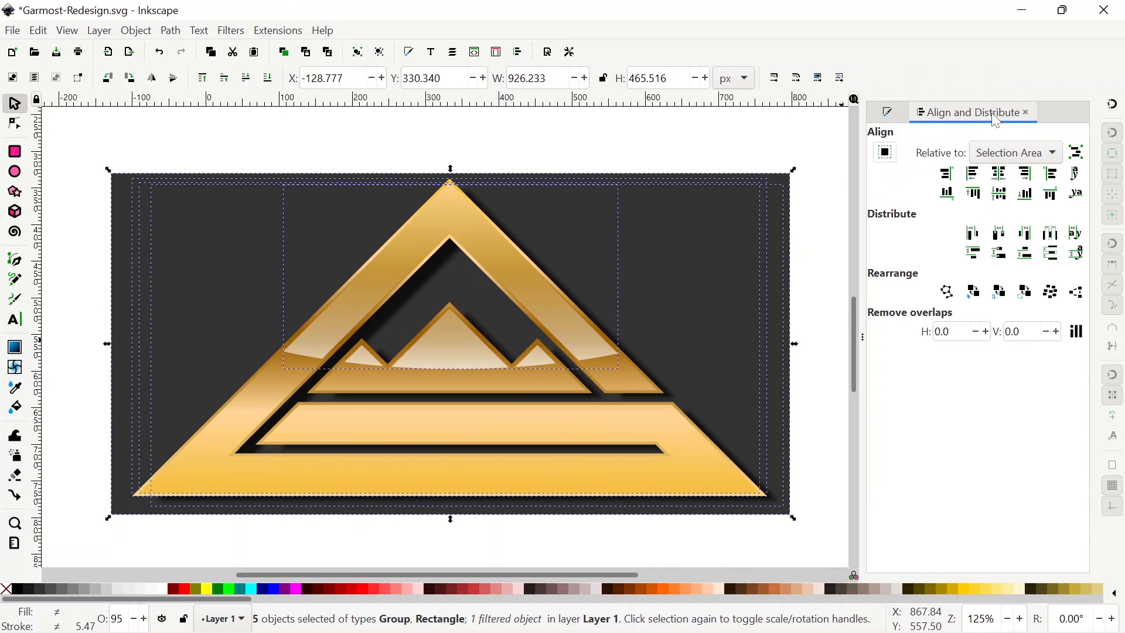
pyautogui.click(1004, 181)
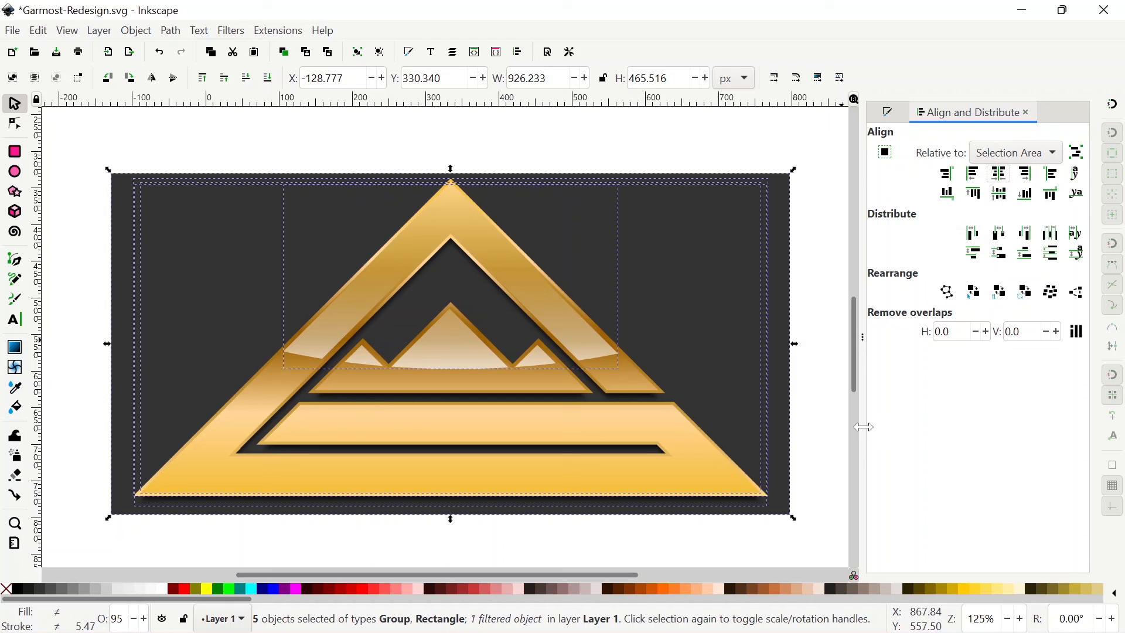
# Select the black drop shadow and redo its 24 px shift to the right.
pyautogui.click(833, 465)
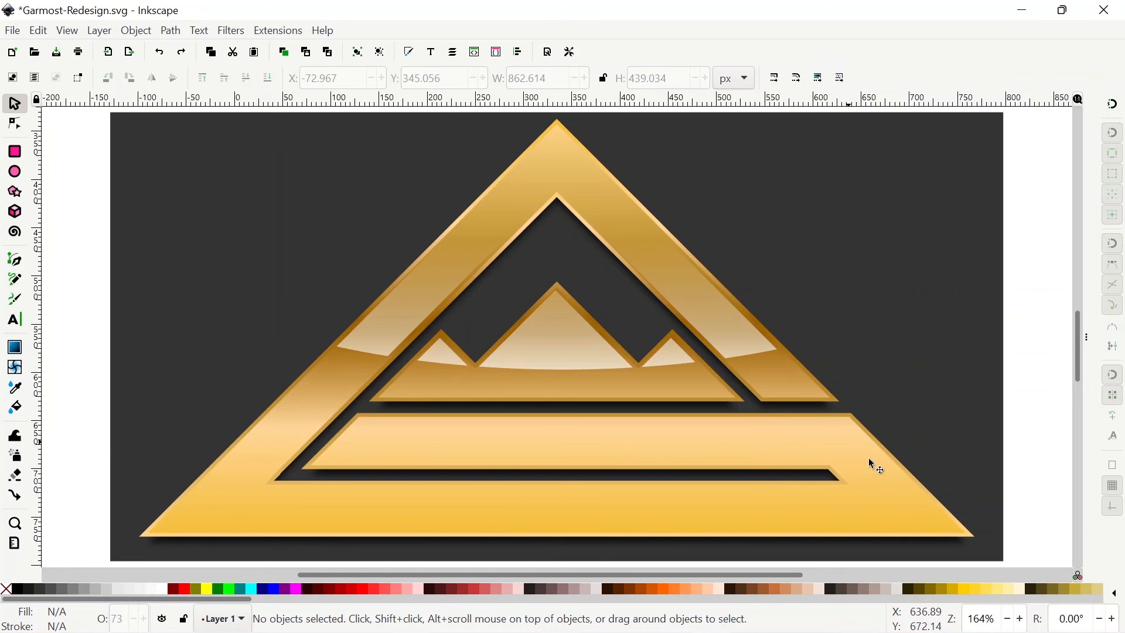
pyautogui.click(889, 547)
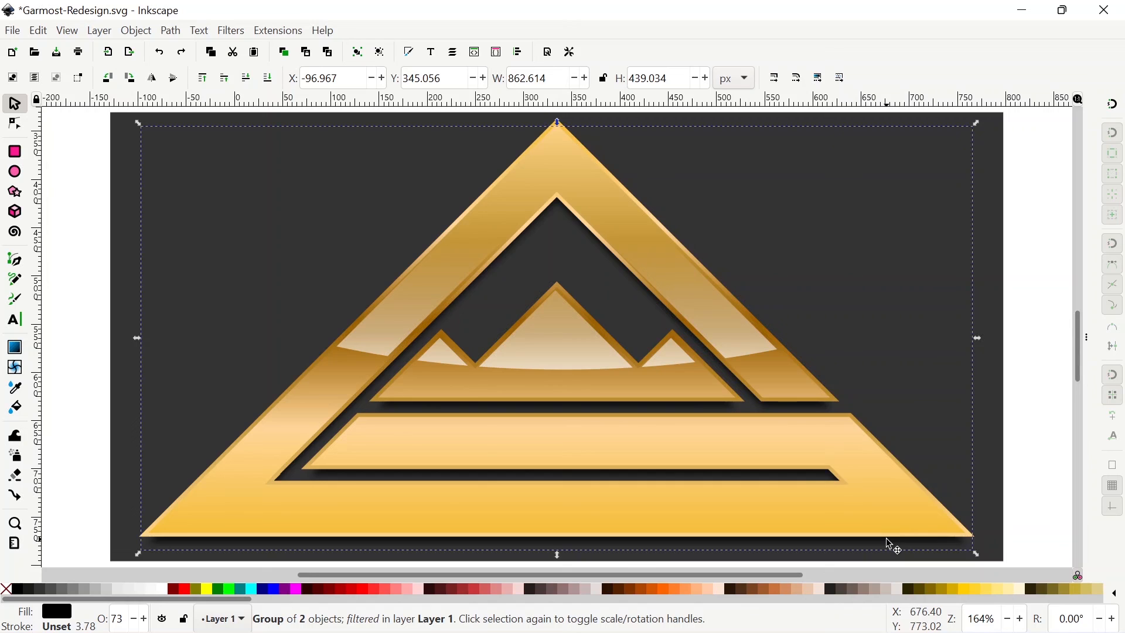
pyautogui.hotkey('ctrl', 'shift', 'z')
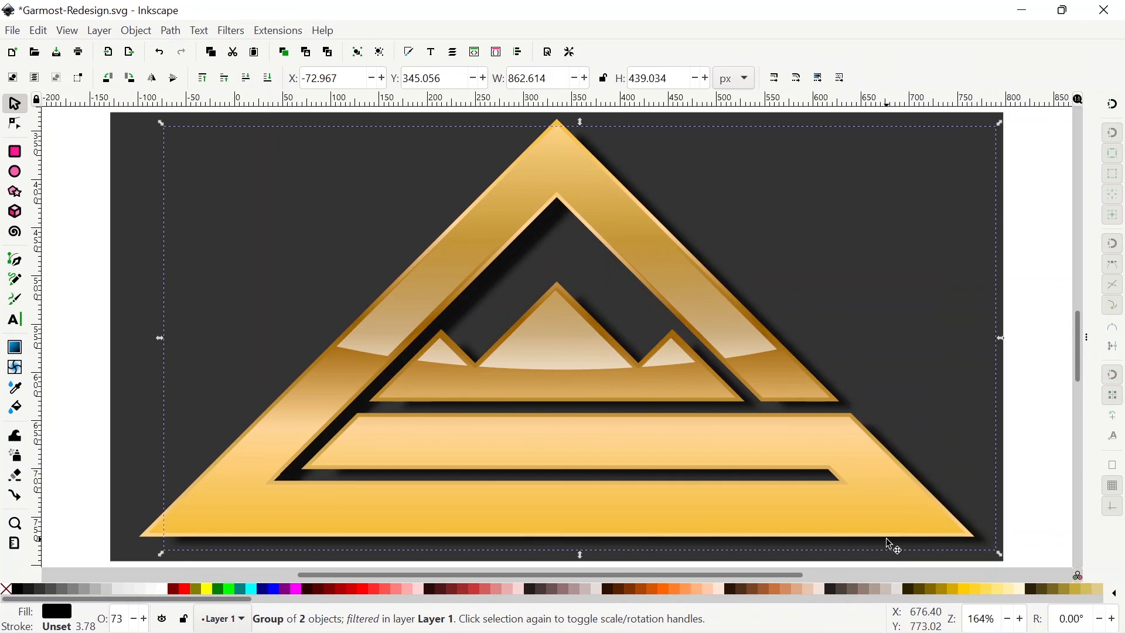